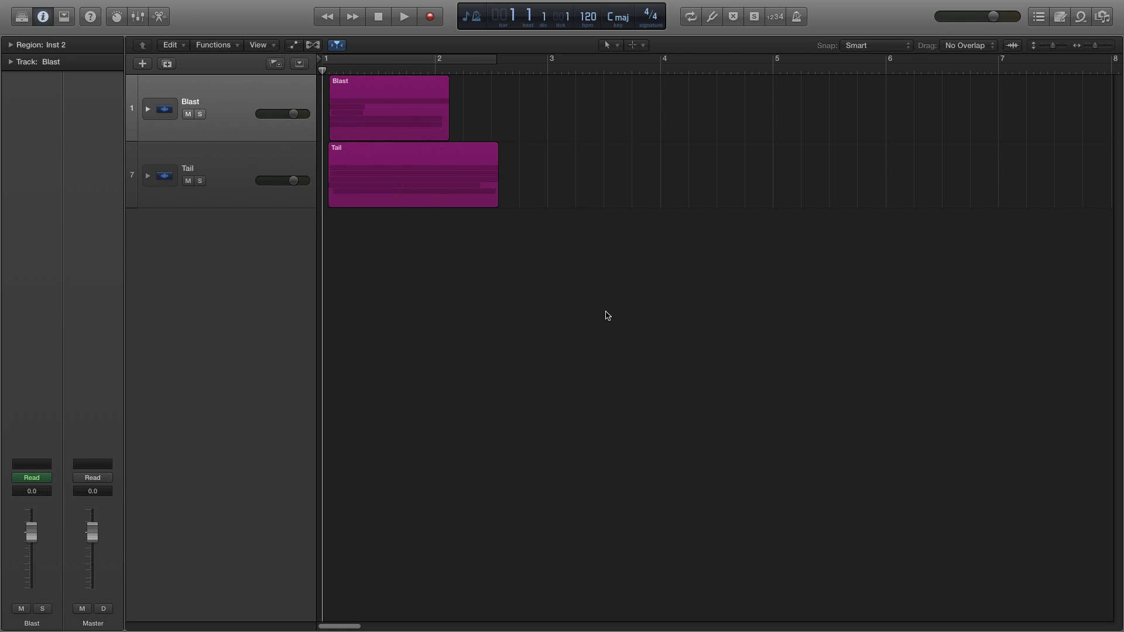
- Play the full arrangement, then solo the Blast stack and play it from the beginning
key("space")
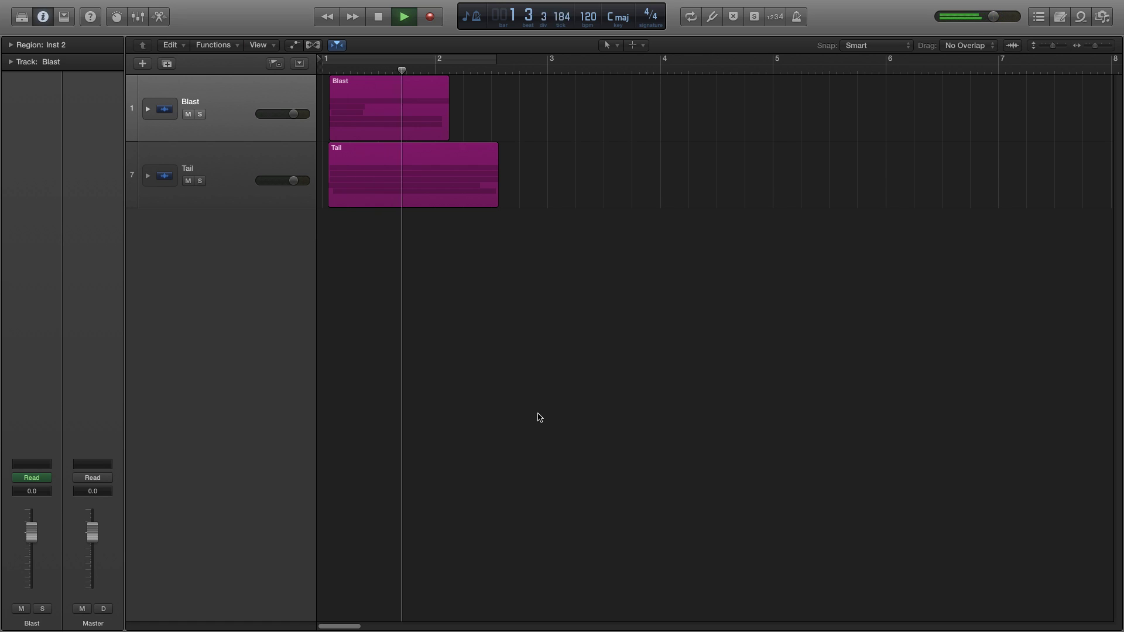
key("space")
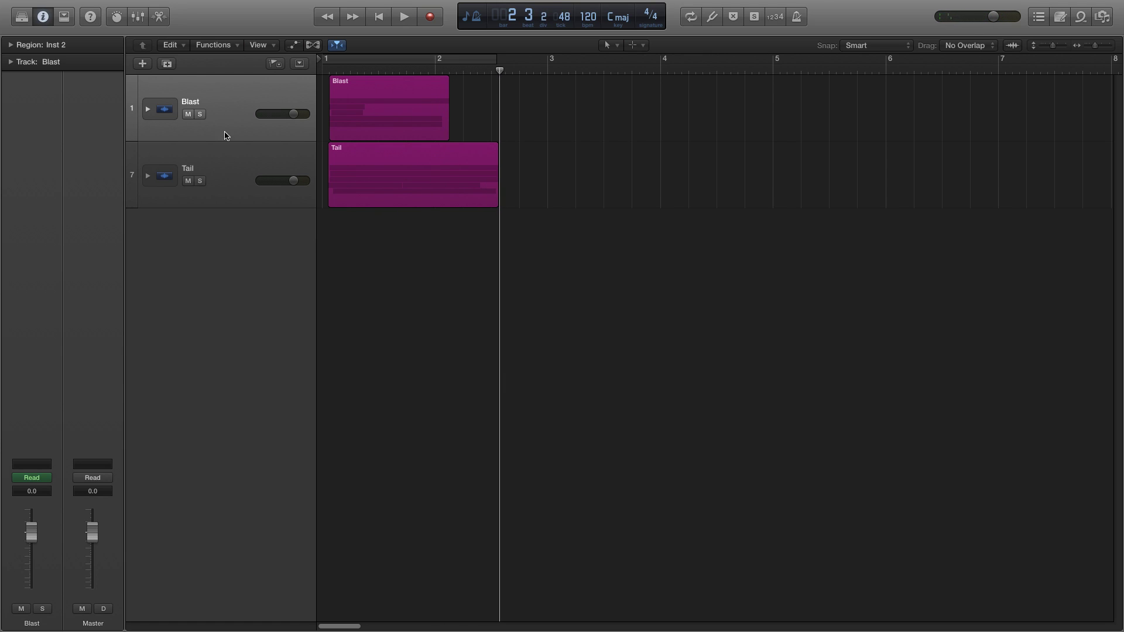
left_click(222, 94)
left_click(200, 114)
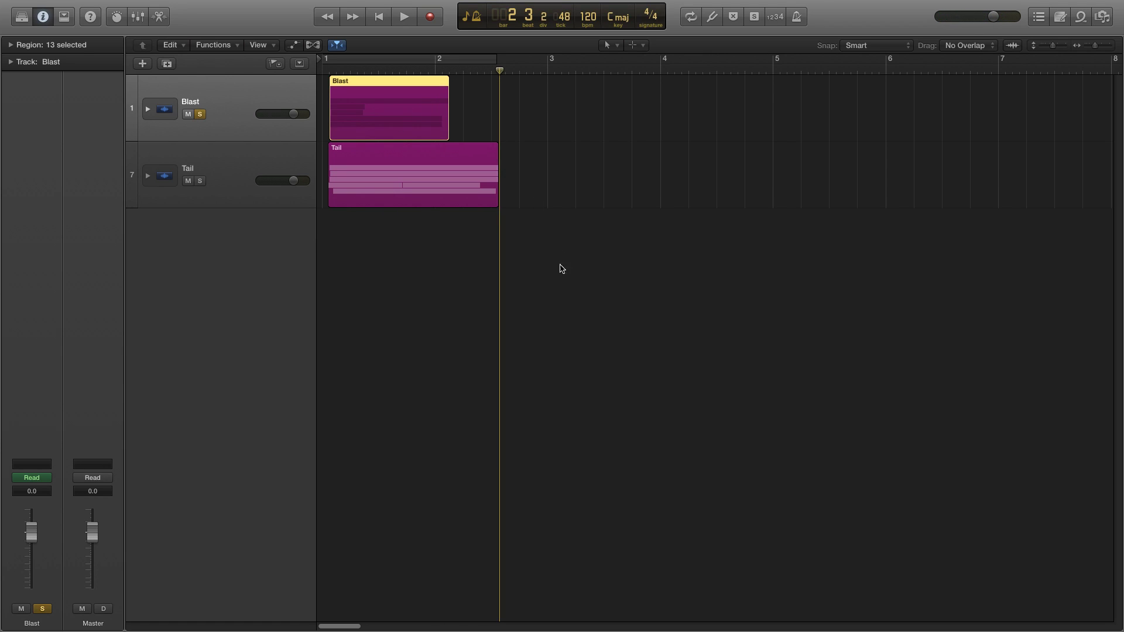
key("Return")
key("space")
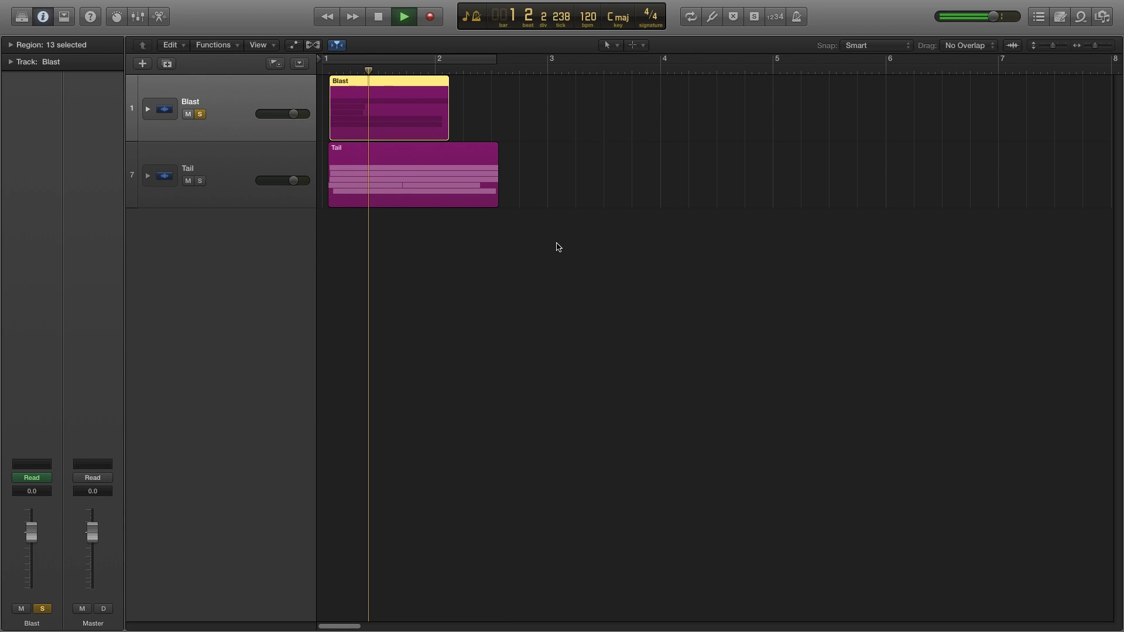
key("space")
key("Return")
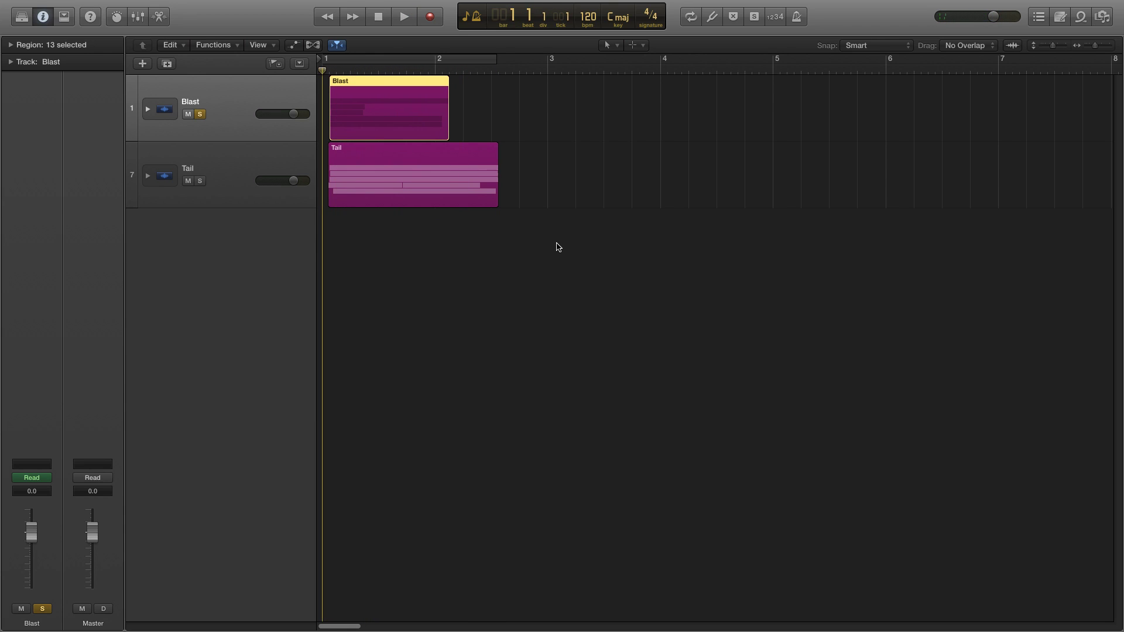
- Solo the Tail stack instead of Blast and play it from the beginning
left_click(200, 114)
left_click(199, 181)
key("space")
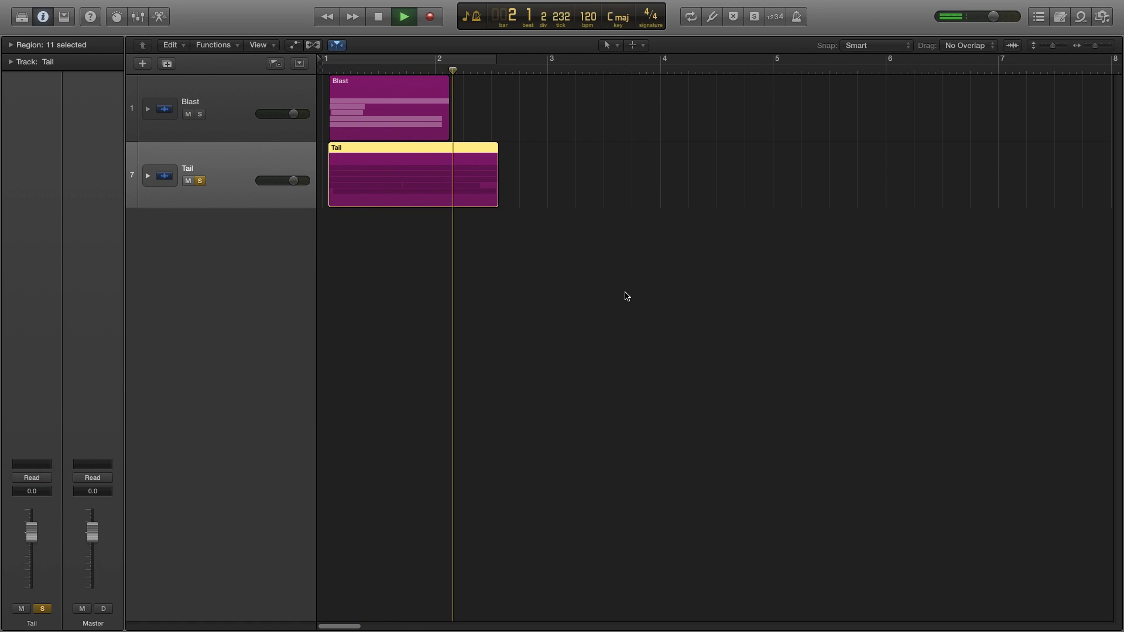
key("space")
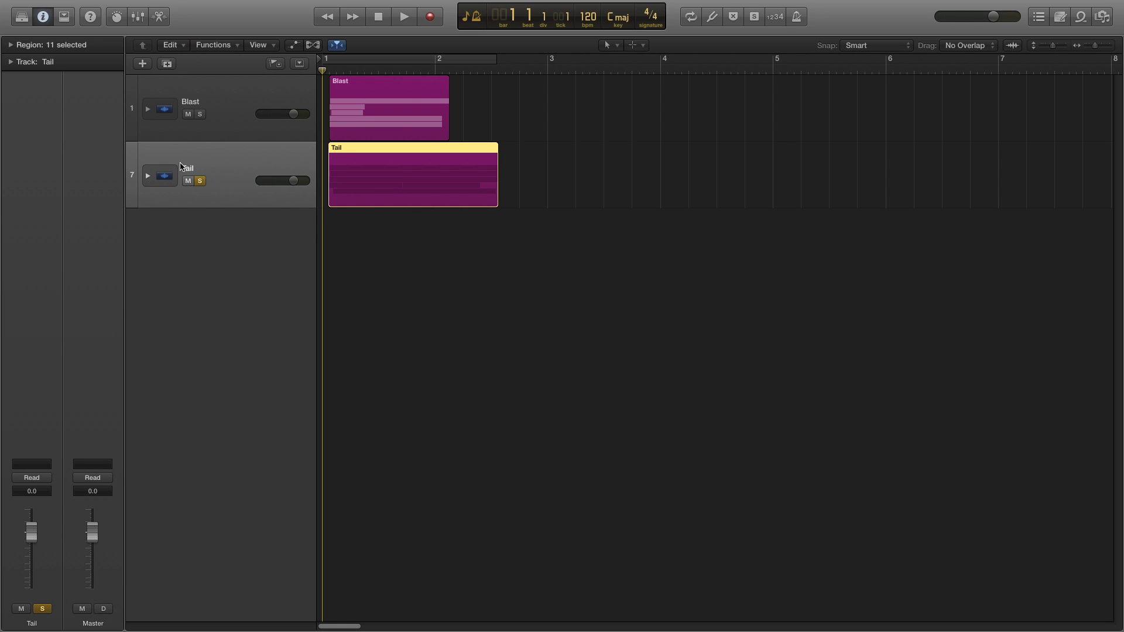
- Unsolo the Tail stack, then expand the Blast stack and select its Trash Can track
left_click(224, 104)
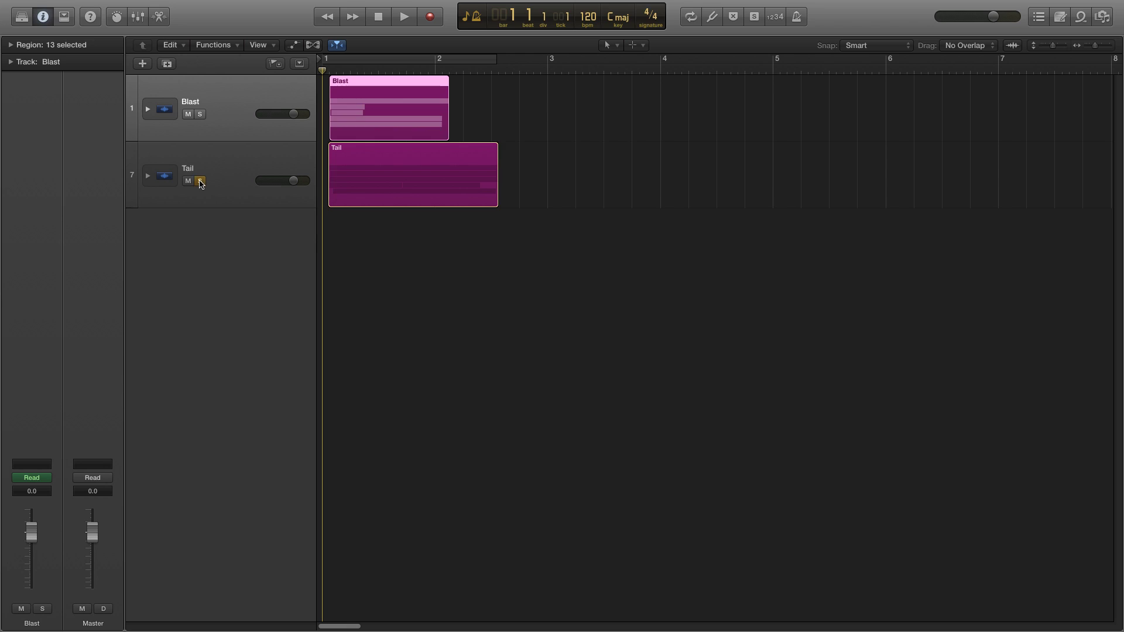
left_click(148, 109)
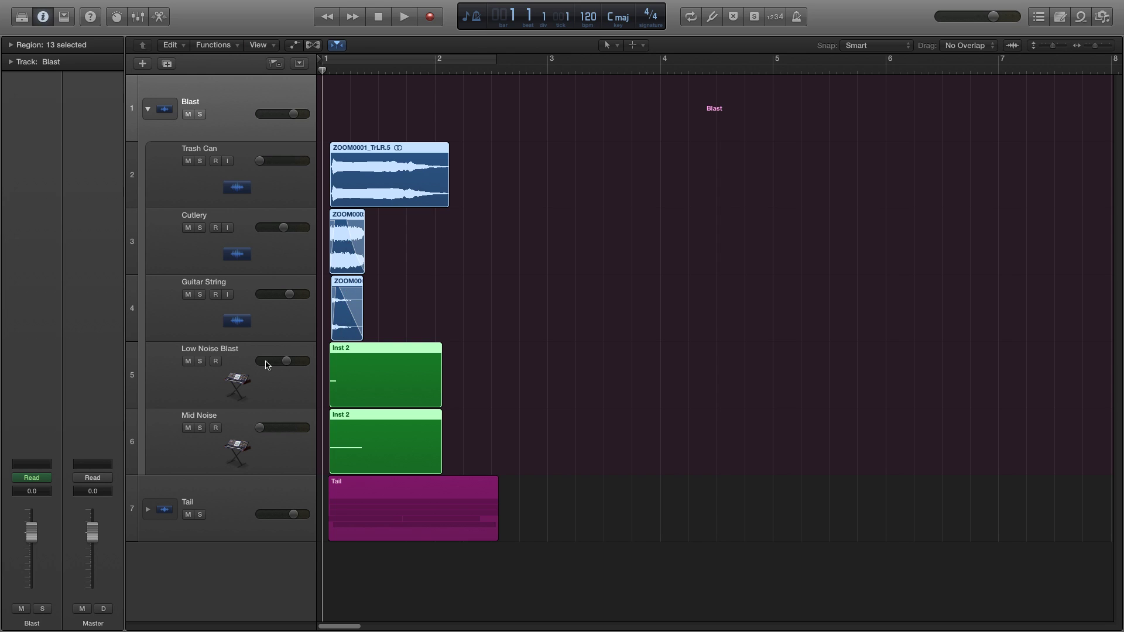
left_click(281, 383)
left_click(281, 451)
left_click(281, 383)
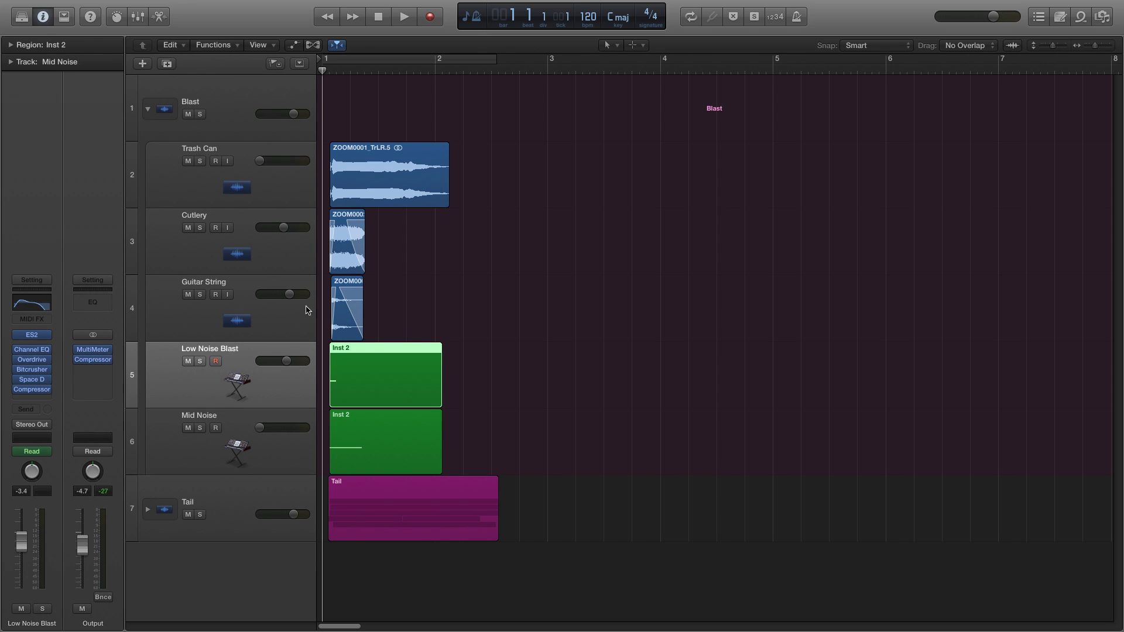
left_click(268, 185)
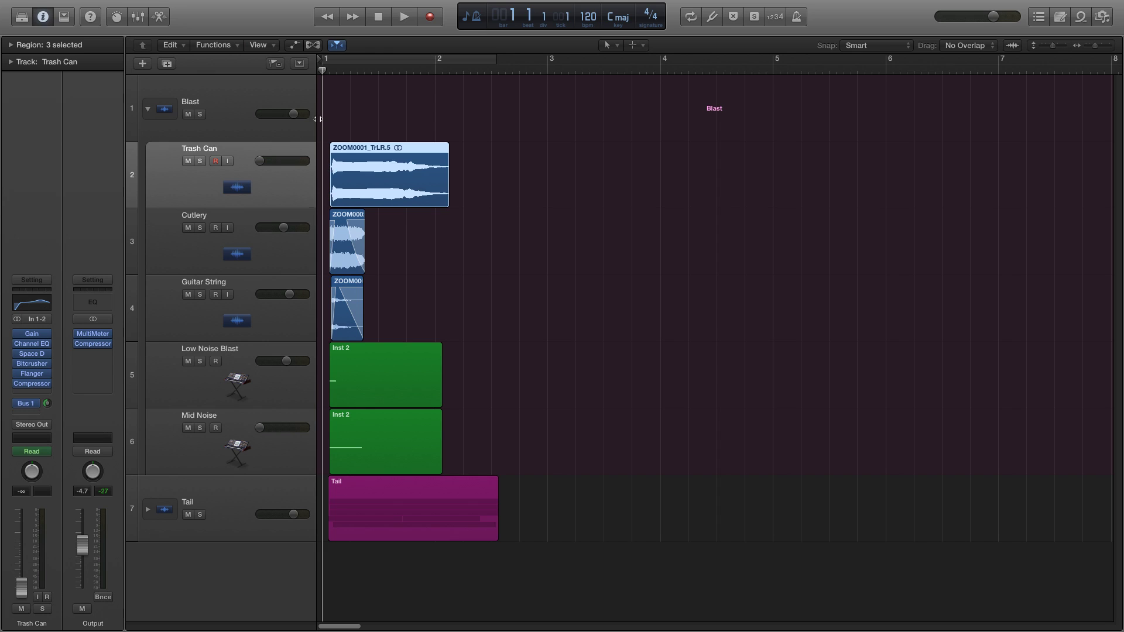
- Turn off Flex and volume automation on the Trash Can track and bypass all of its insert plug-ins and its send
left_click(314, 45)
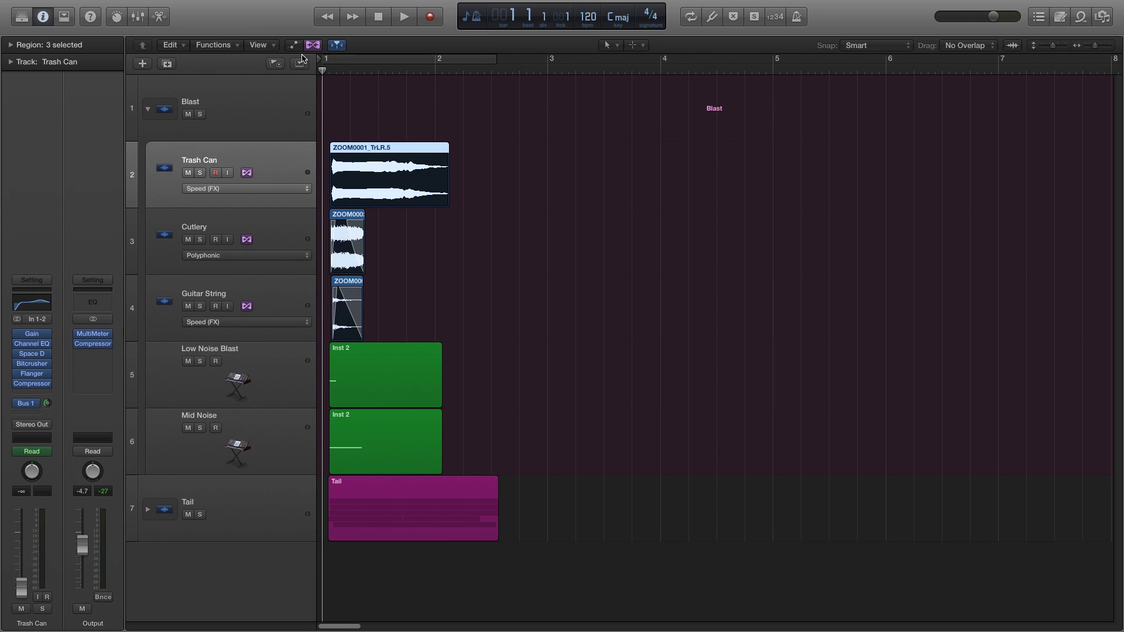
left_click(247, 173)
left_click(297, 46)
left_click(246, 172)
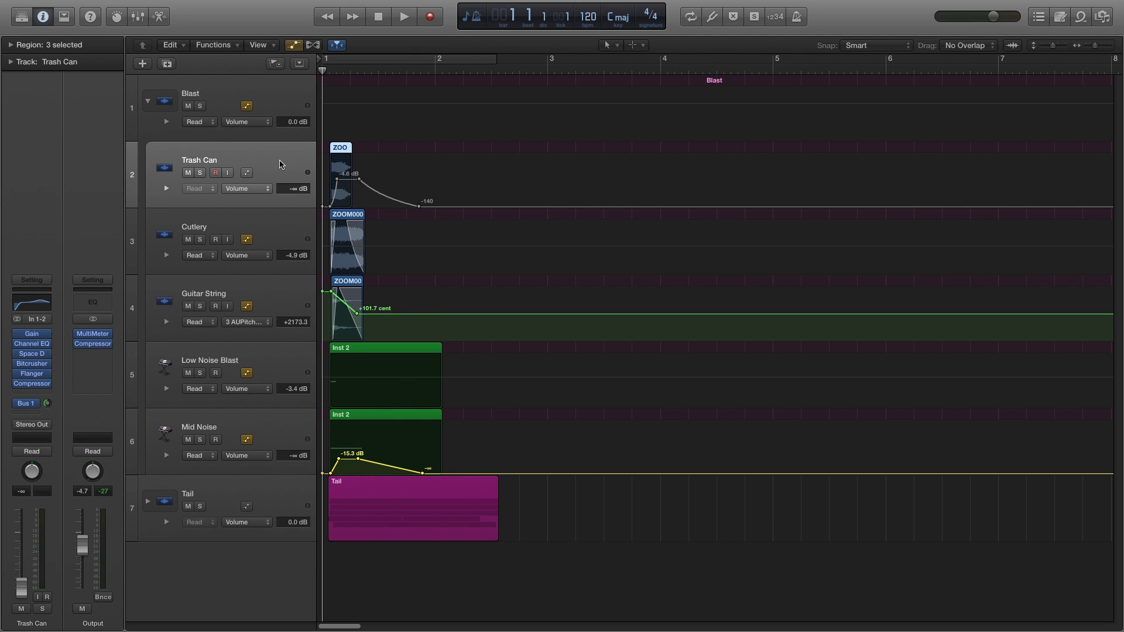
mouse_move(20, 338)
left_mouse_down()
mouse_move(23, 405)
mouse_move(20, 334)
left_mouse_up()
- Solo the Trash Can track and play it from the beginning
key("space")
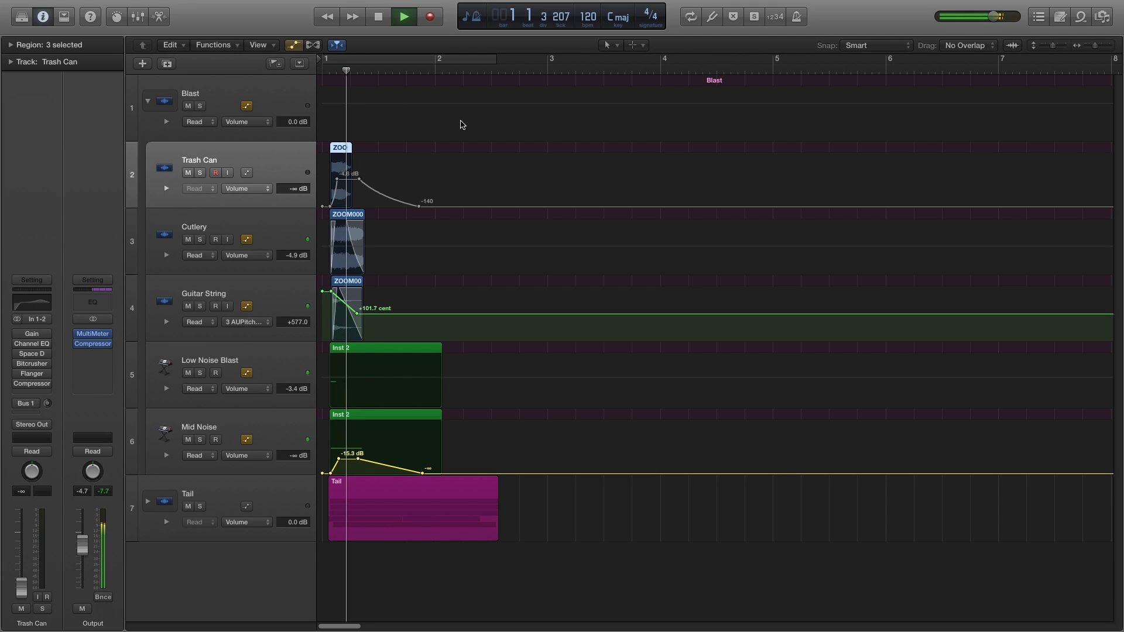
key("Return")
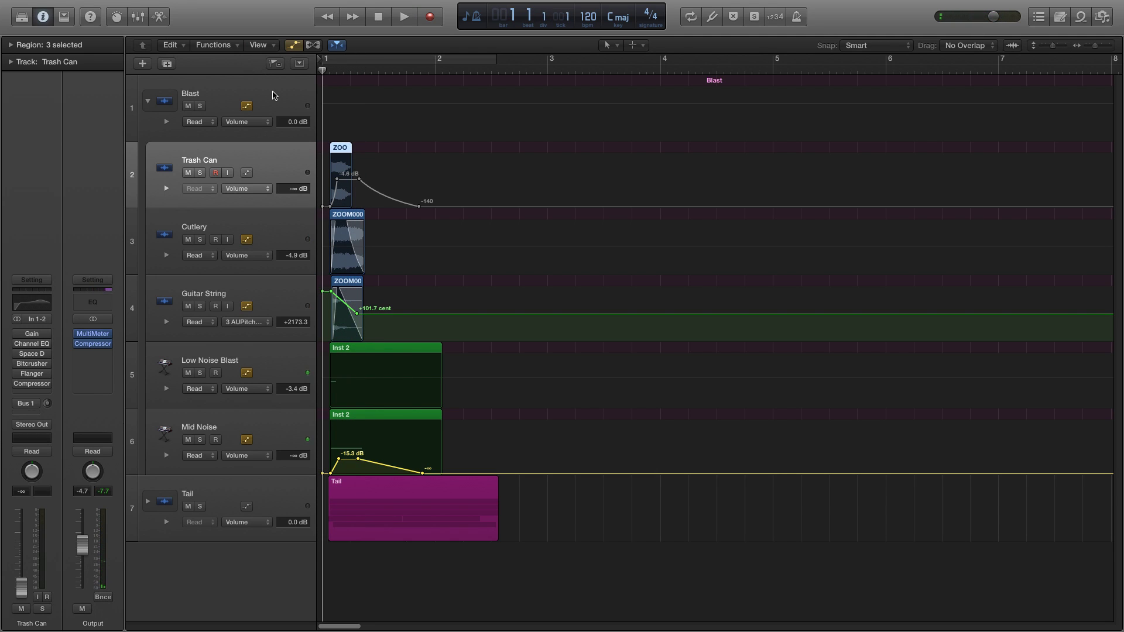
left_click(200, 173)
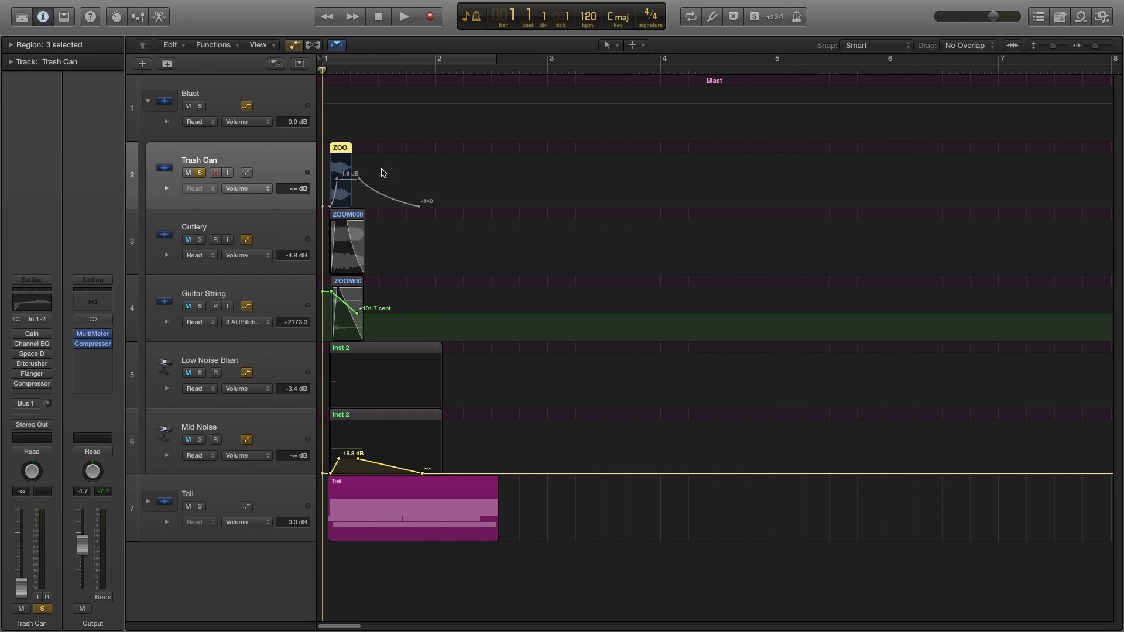
key("space")
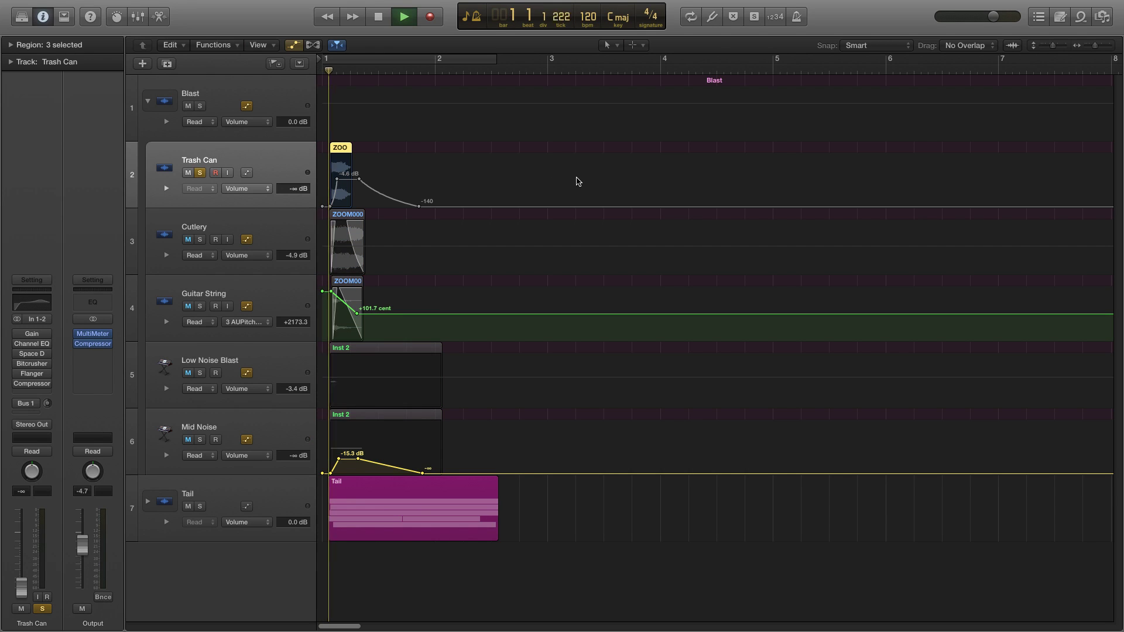
key("Return")
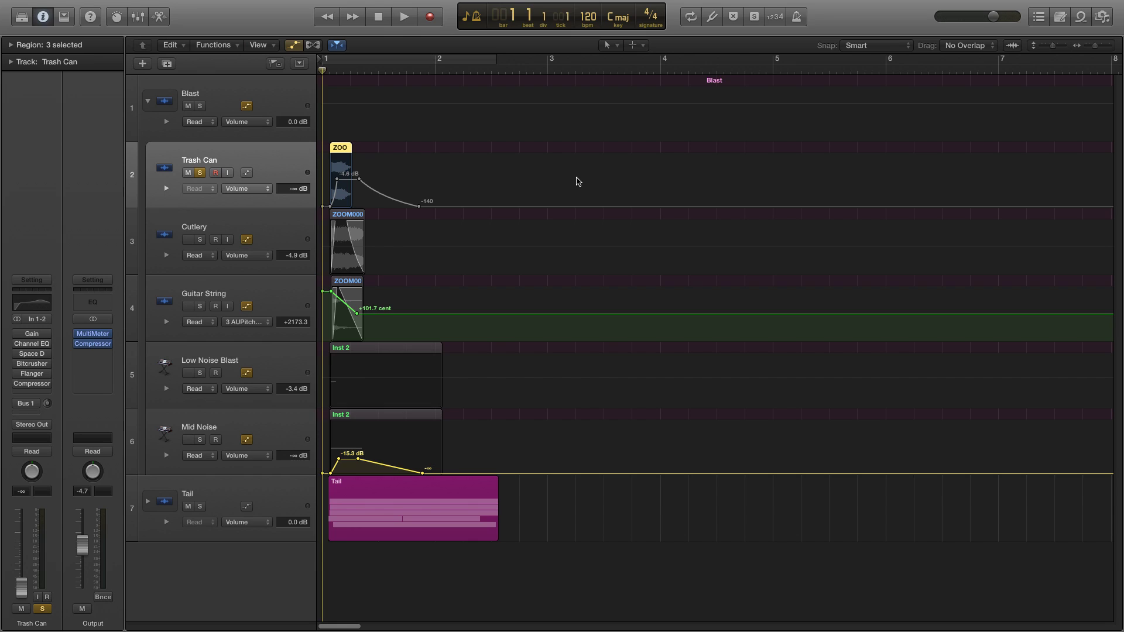
key("space")
- Enable the Trash Can track's volume automation with its opening level raised to -5.2 dB, and play the track
left_click(247, 173)
left_click_drag(329, 206, 324, 179)
key("space")
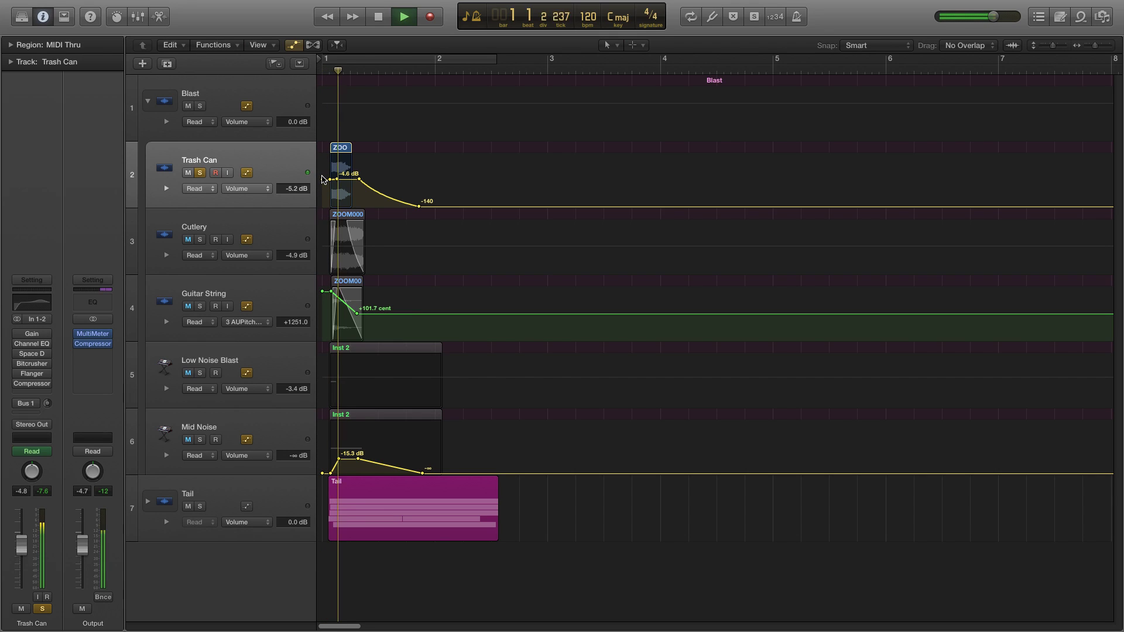
key("space")
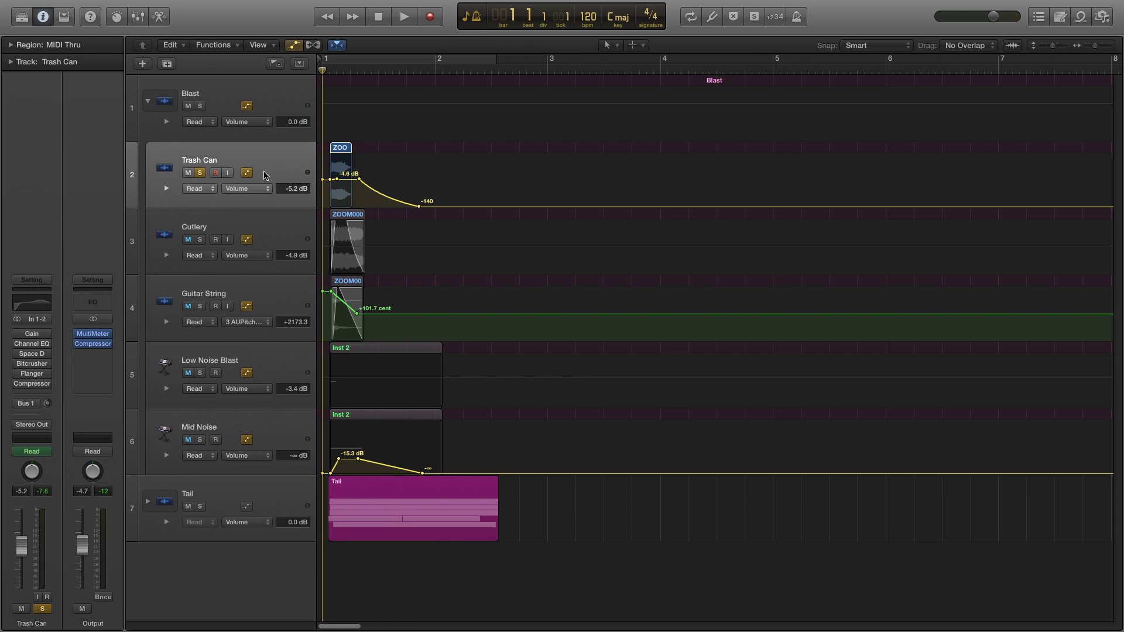
- Lower the opening level of the Trash Can track's volume automation to -∞ dB to create a fade-in
left_click_drag(1094, 46, 1109, 39)
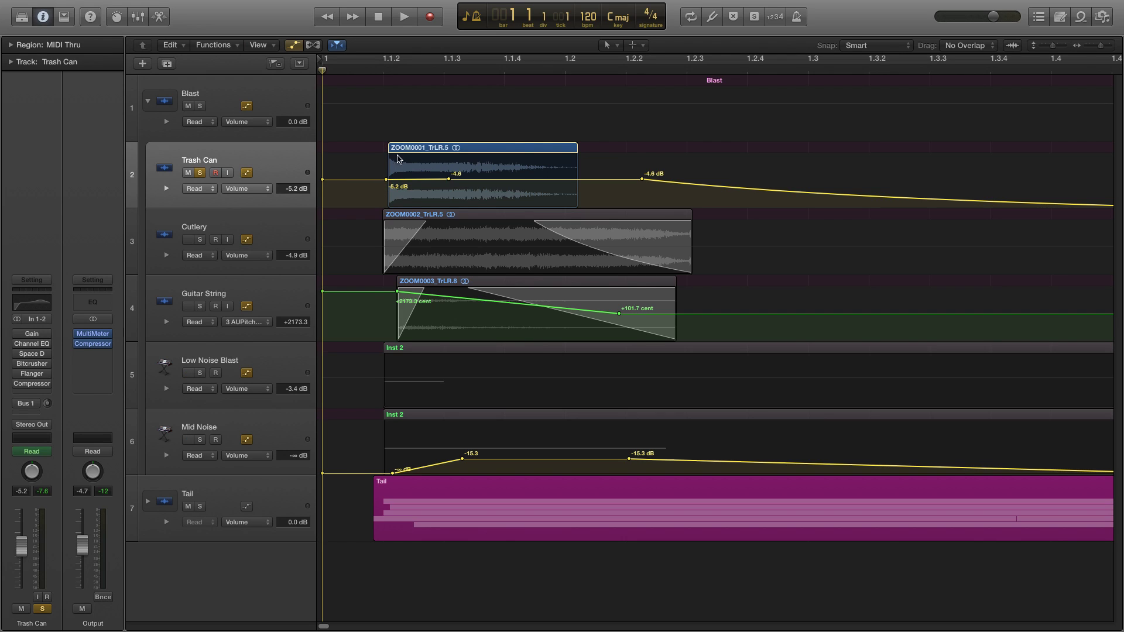
left_click_drag(358, 179, 358, 211)
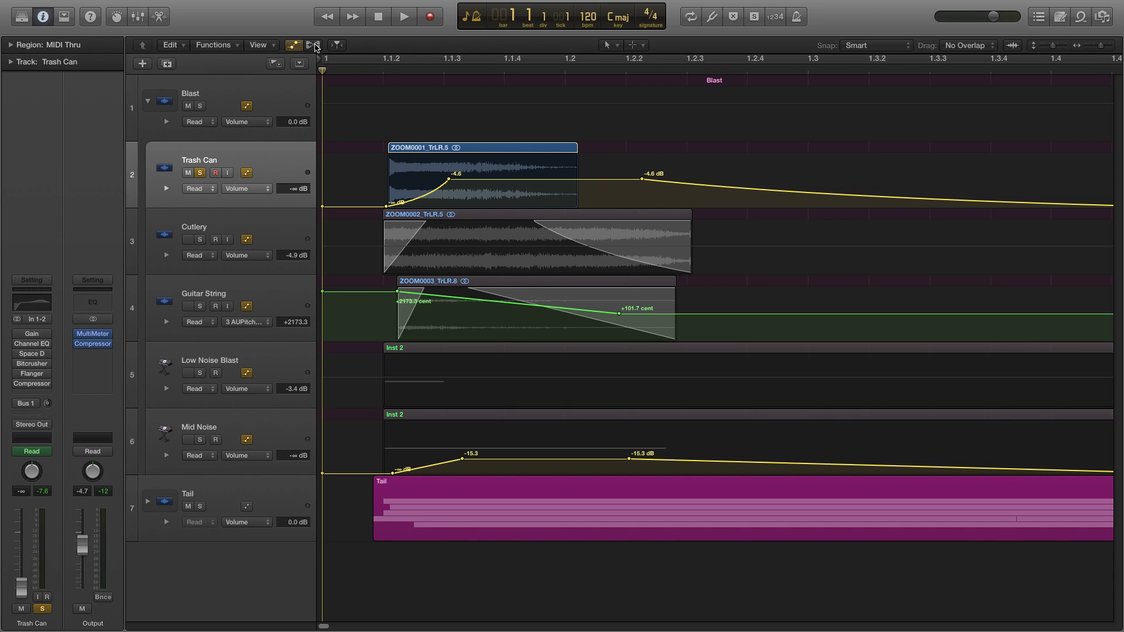
- Turn Flex back on for the Trash Can track and play the stretched region
left_click(313, 45)
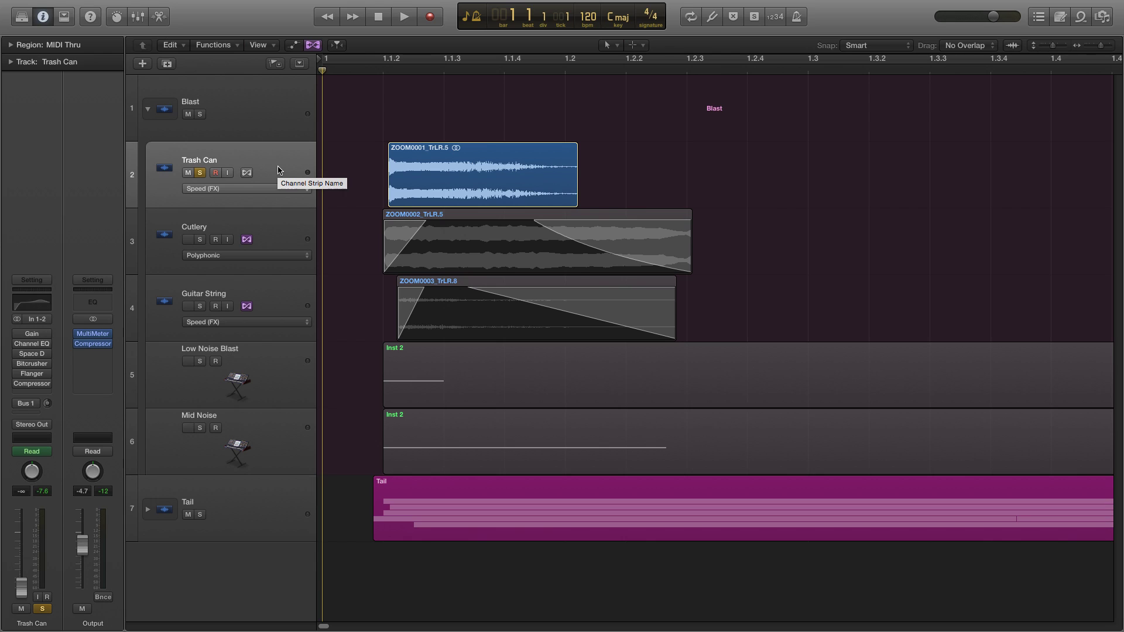
left_click(247, 173)
left_click_drag(1104, 46, 1099, 46)
key("space")
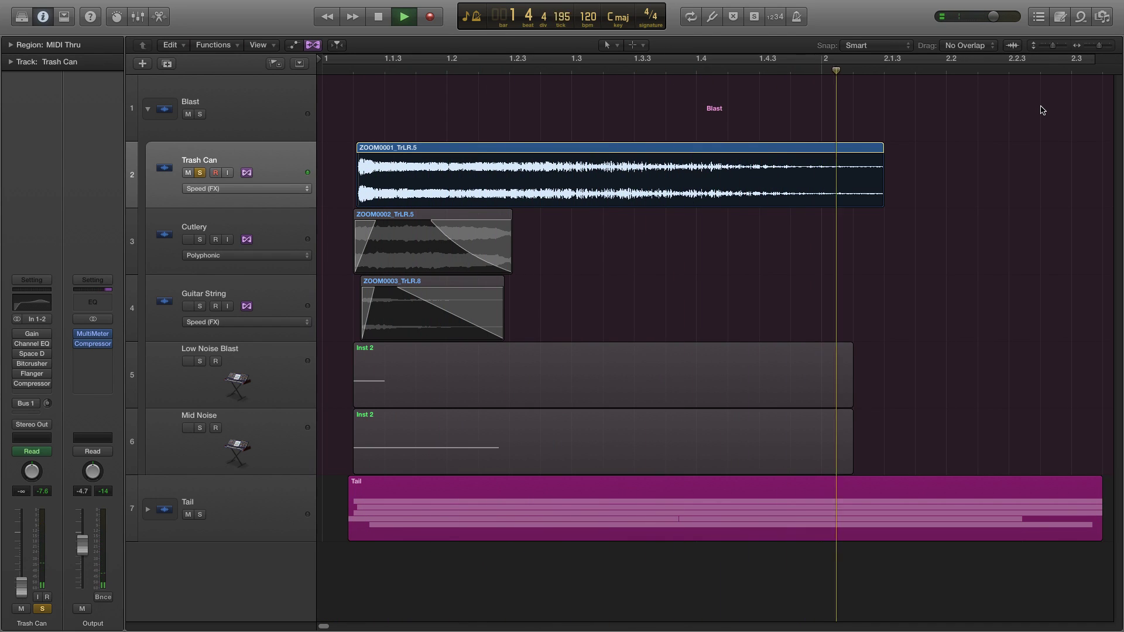
key("space")
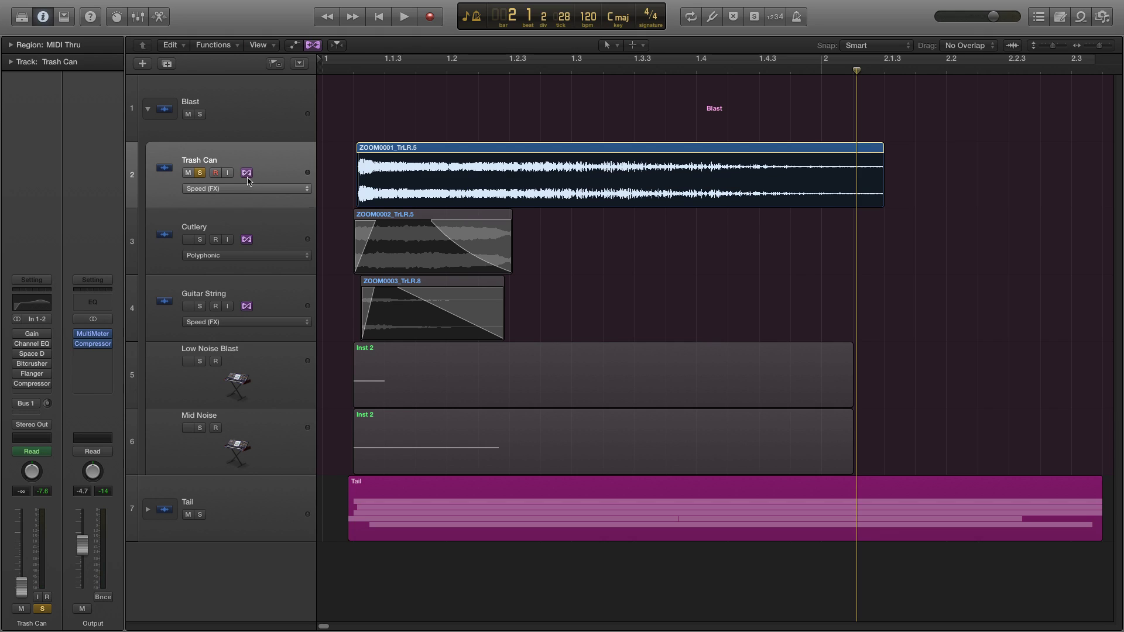
- Open the Trash Can track's Gain plug-in, enable it, and close its window
left_click(33, 335)
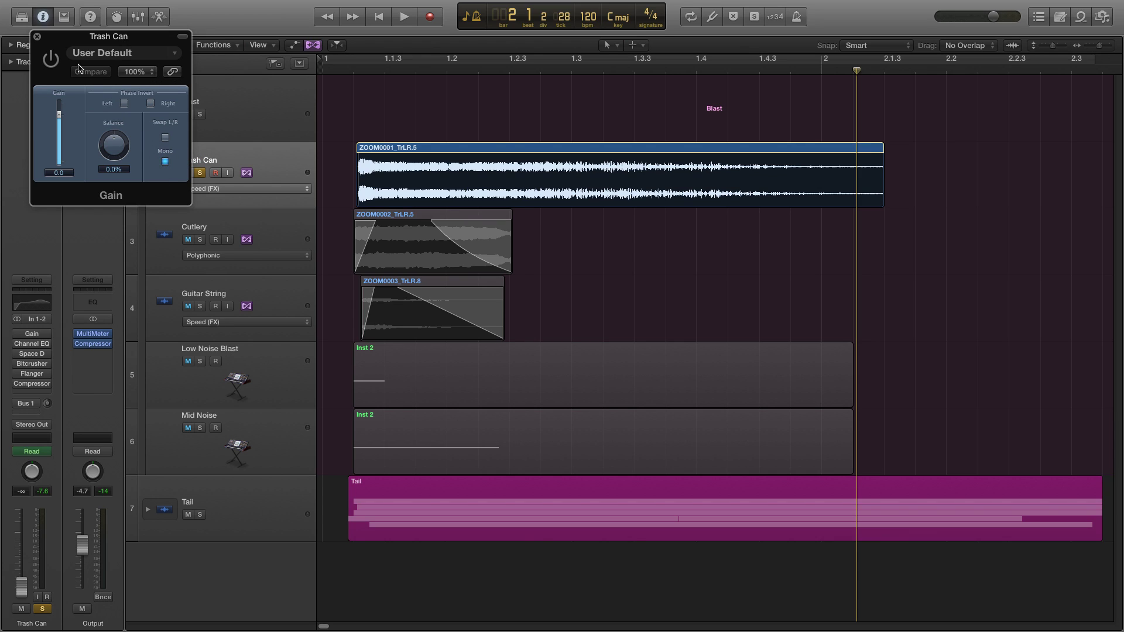
left_click_drag(41, 47, 90, 36)
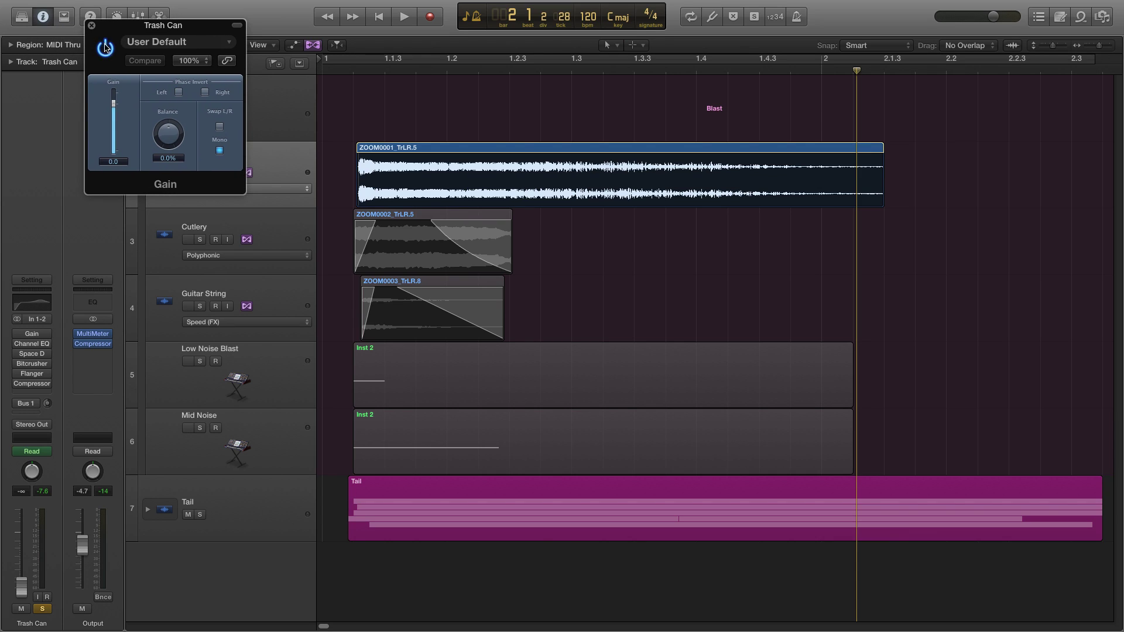
left_click(86, 26)
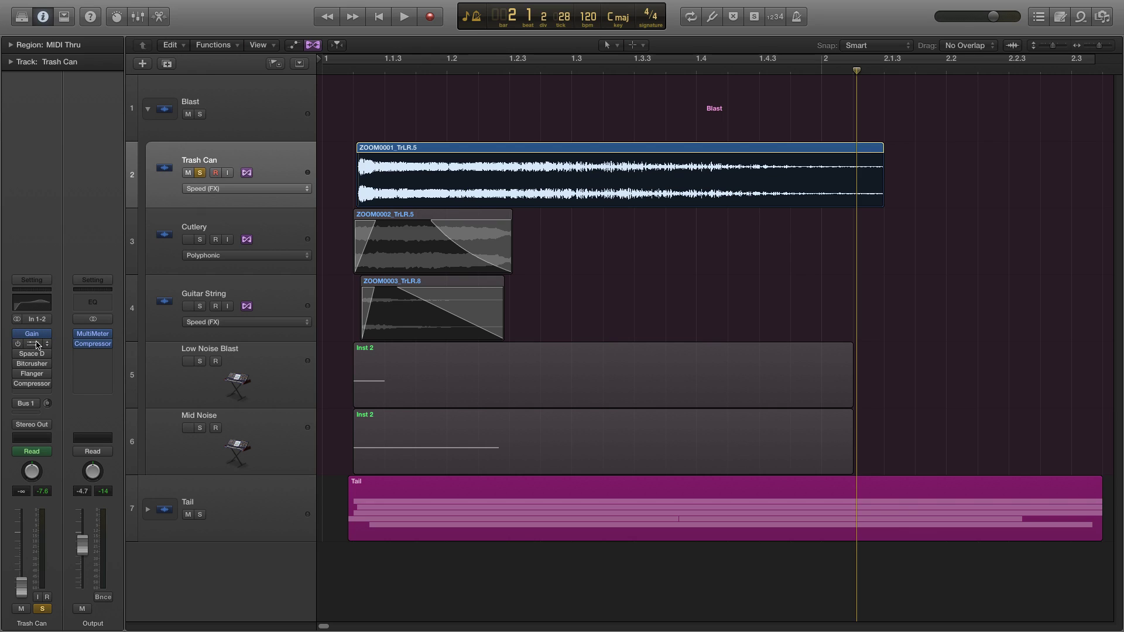
- Open the Trash Can track's Channel EQ, enable it, and close its window
left_click(33, 344)
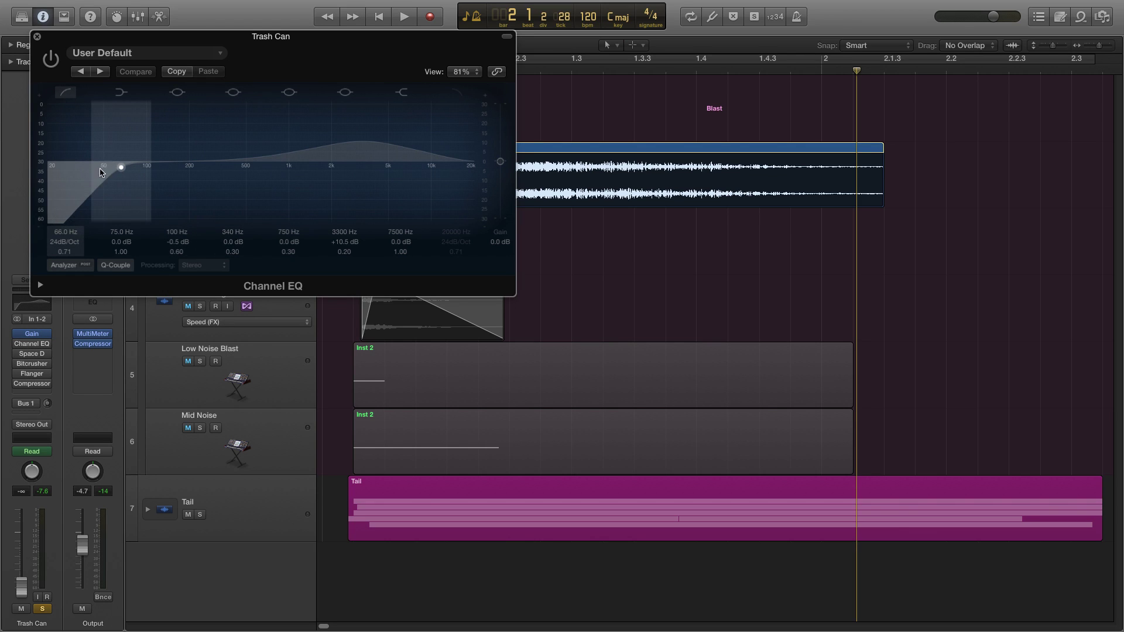
left_click_drag(268, 36, 374, 76)
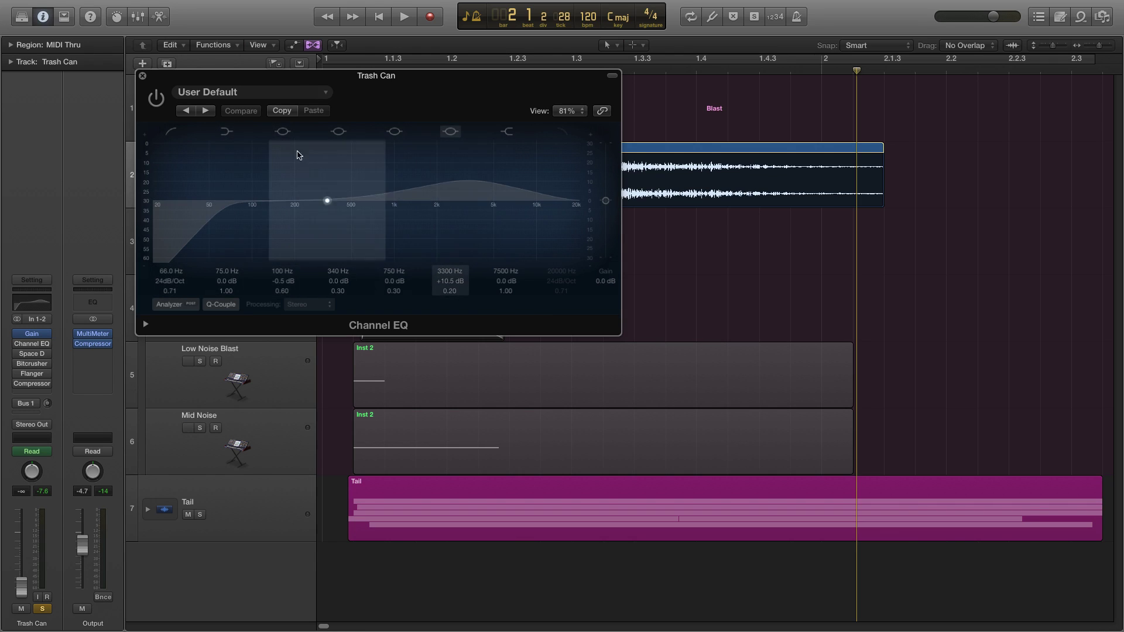
left_click(153, 100)
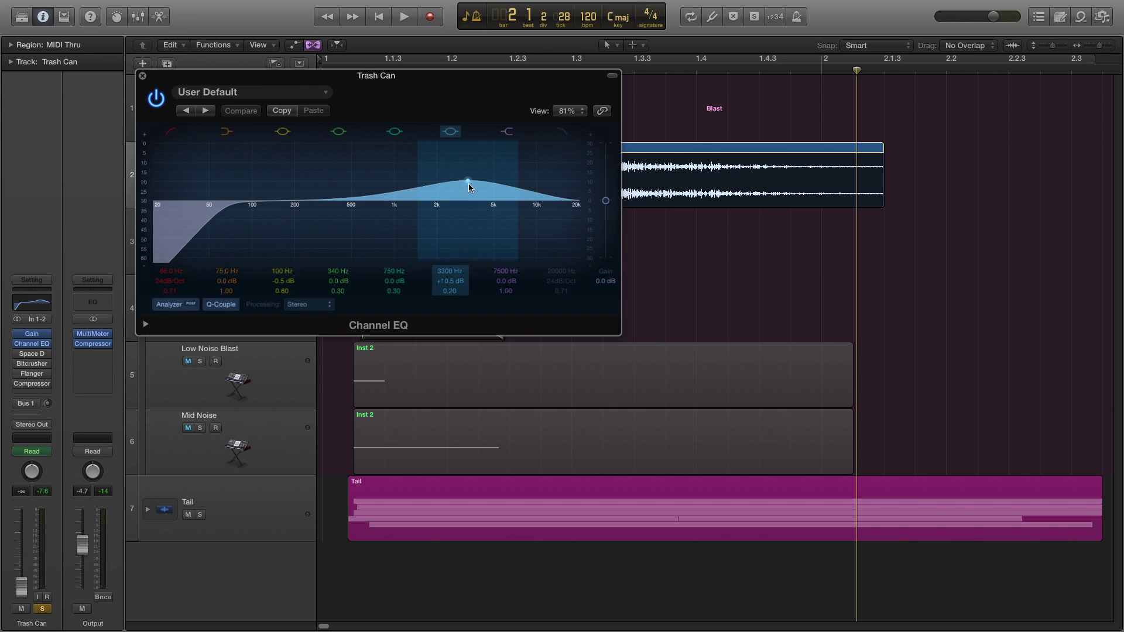
left_click(143, 75)
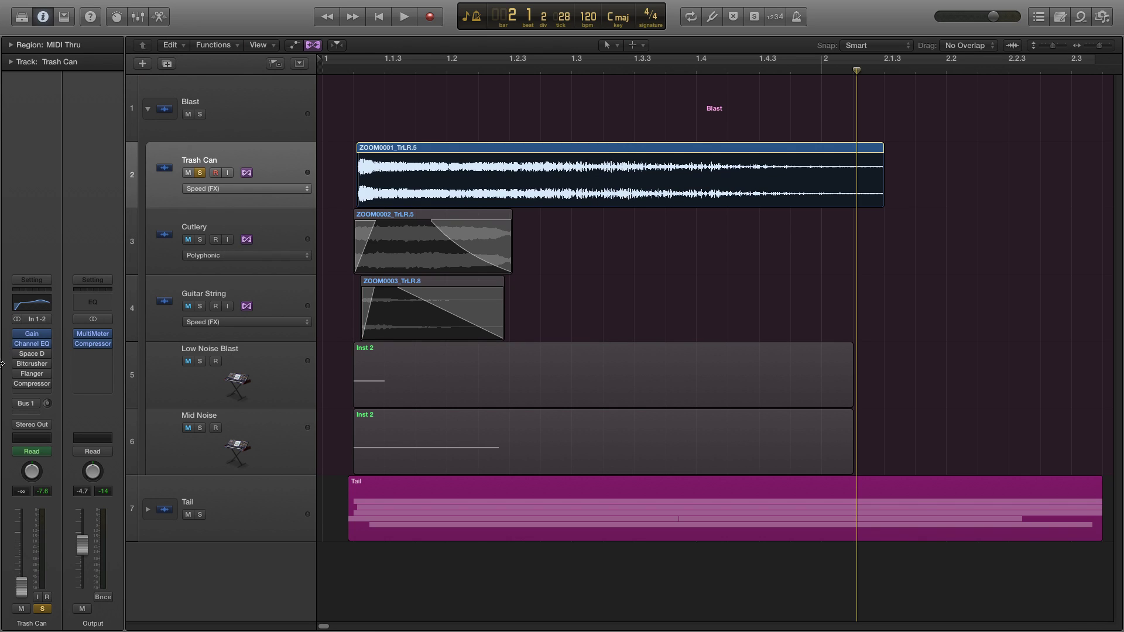
- Open the Trash Can track's Space Designer and examine its Balloon Pop Church reverb and volume envelope
left_click(32, 354)
left_click_drag(331, 55, 481, 184)
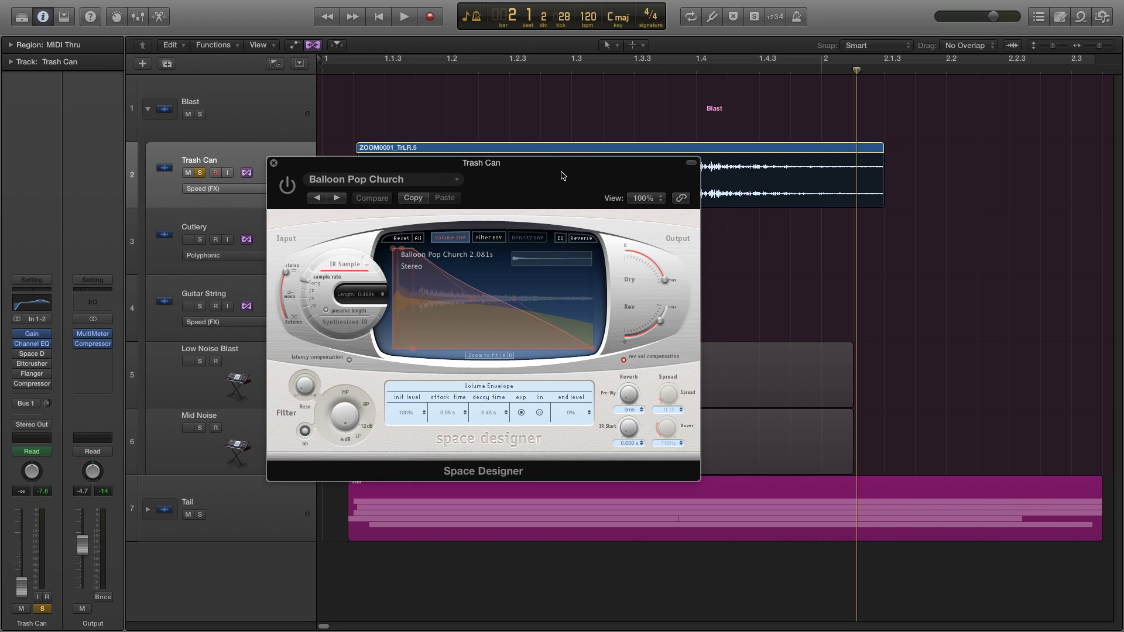
left_click_drag(553, 168, 578, 157)
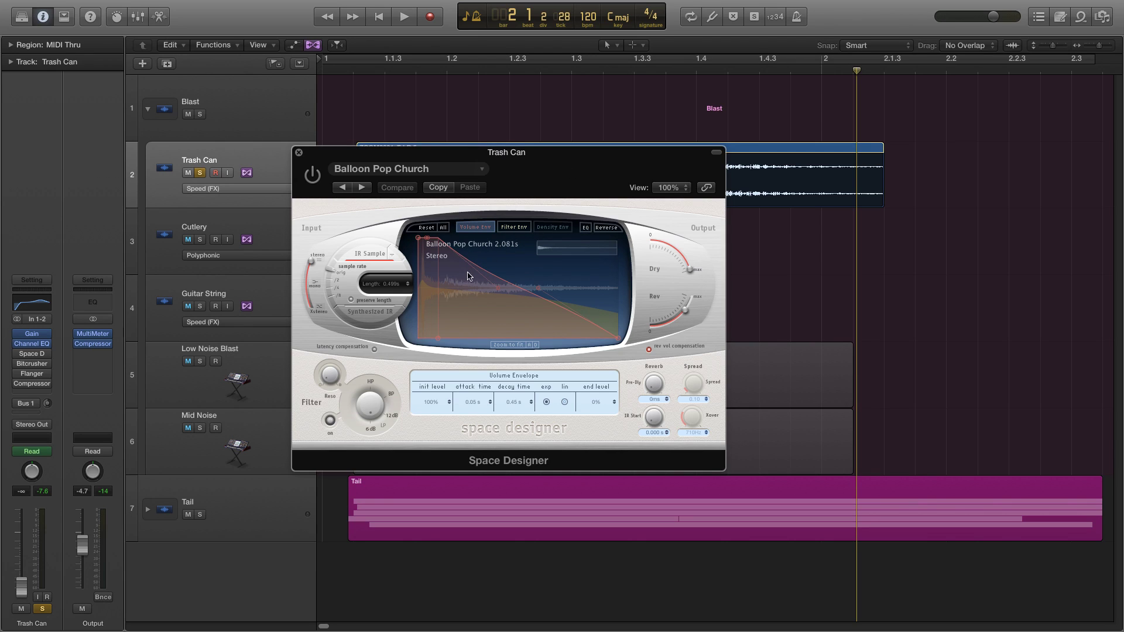
left_click_drag(565, 153, 589, 164)
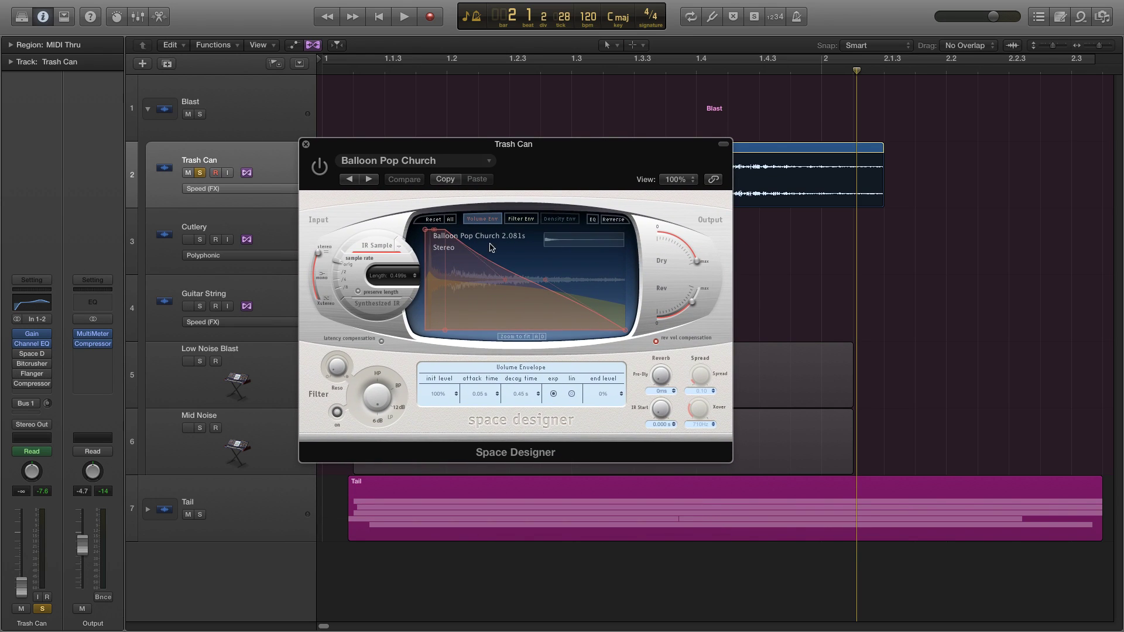
left_click_drag(580, 159, 571, 145)
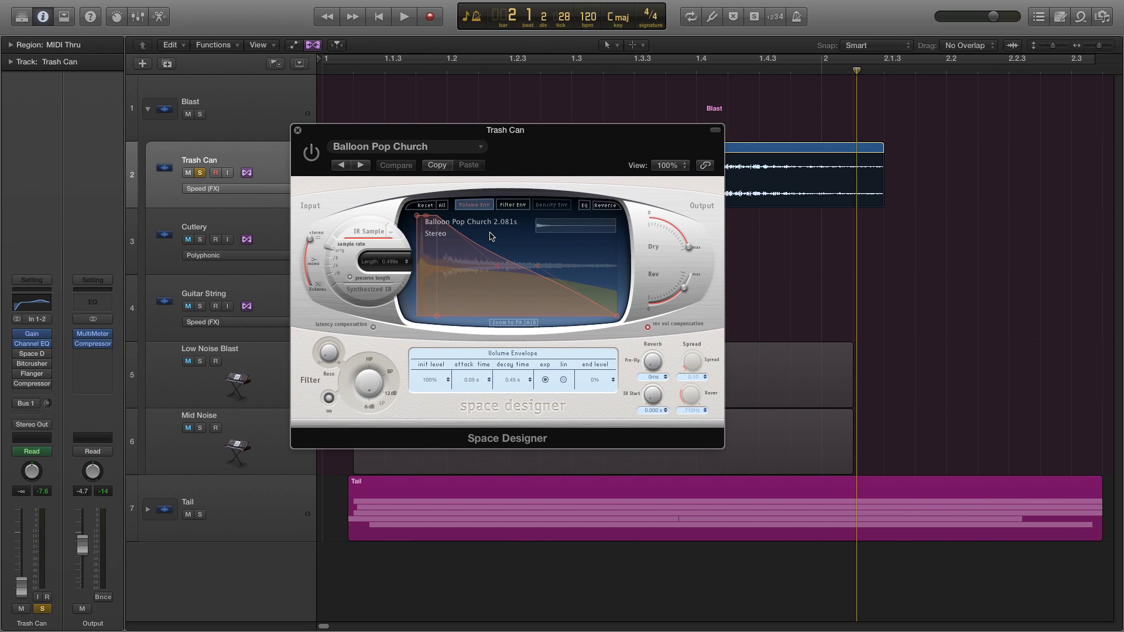
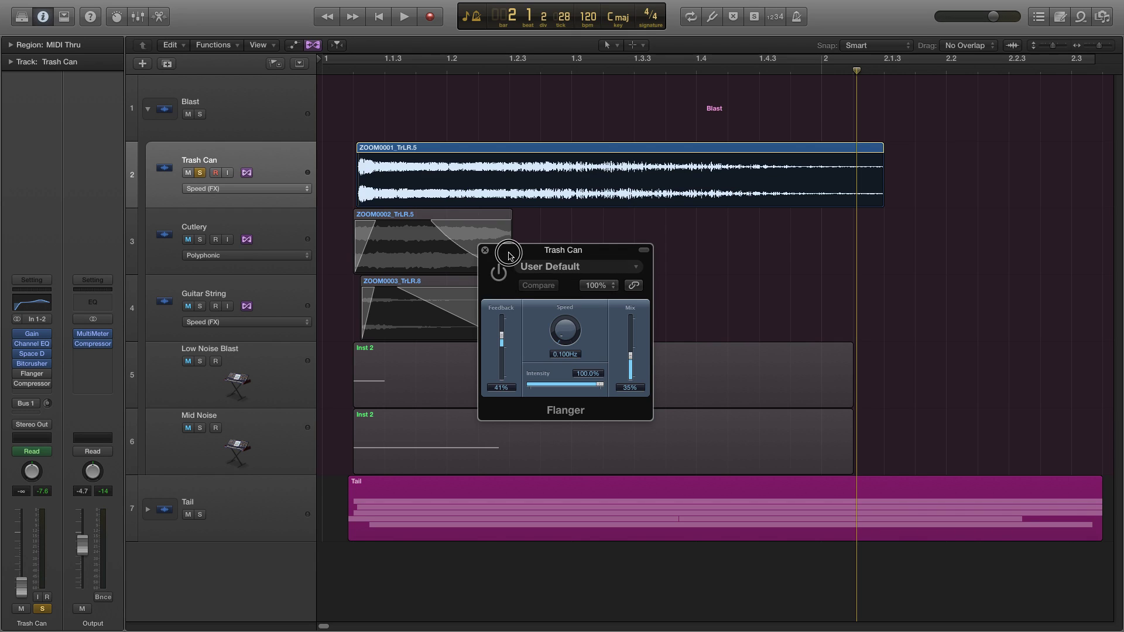
- Enable the Trash Can track's Flanger plug-in and close its window
left_click_drag(509, 255, 504, 240)
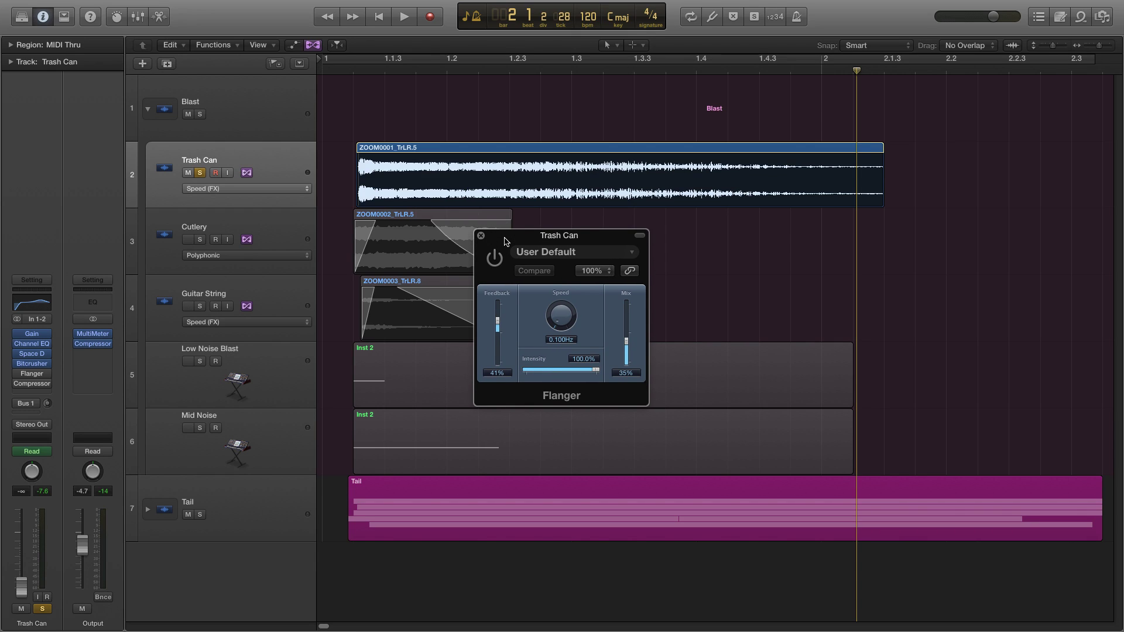
left_click(480, 236)
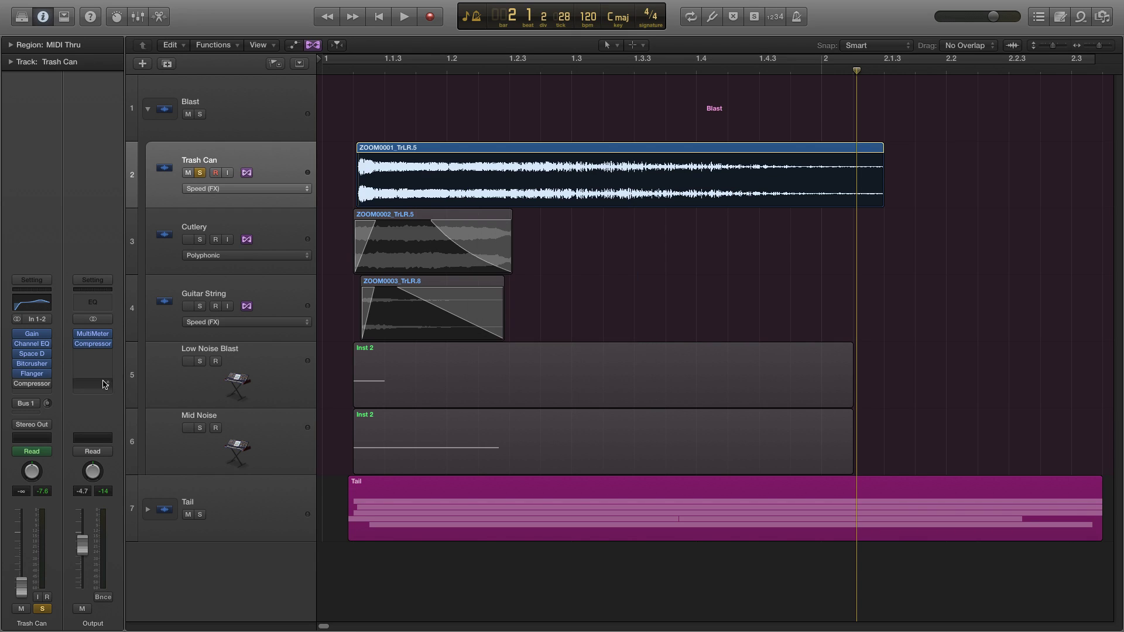
- Set the attack of the Trash Can track's Compressor to 1.0 ms, enable the plug-in, and close its window
left_click(32, 384)
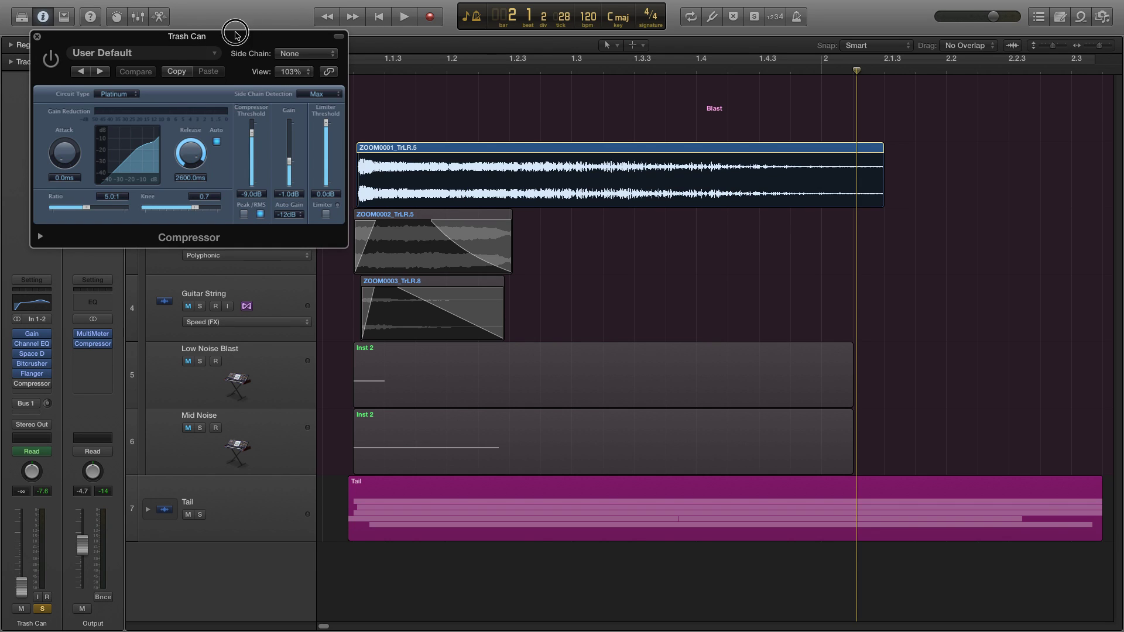
left_click_drag(235, 34, 639, 152)
left_click_drag(465, 273, 467, 275)
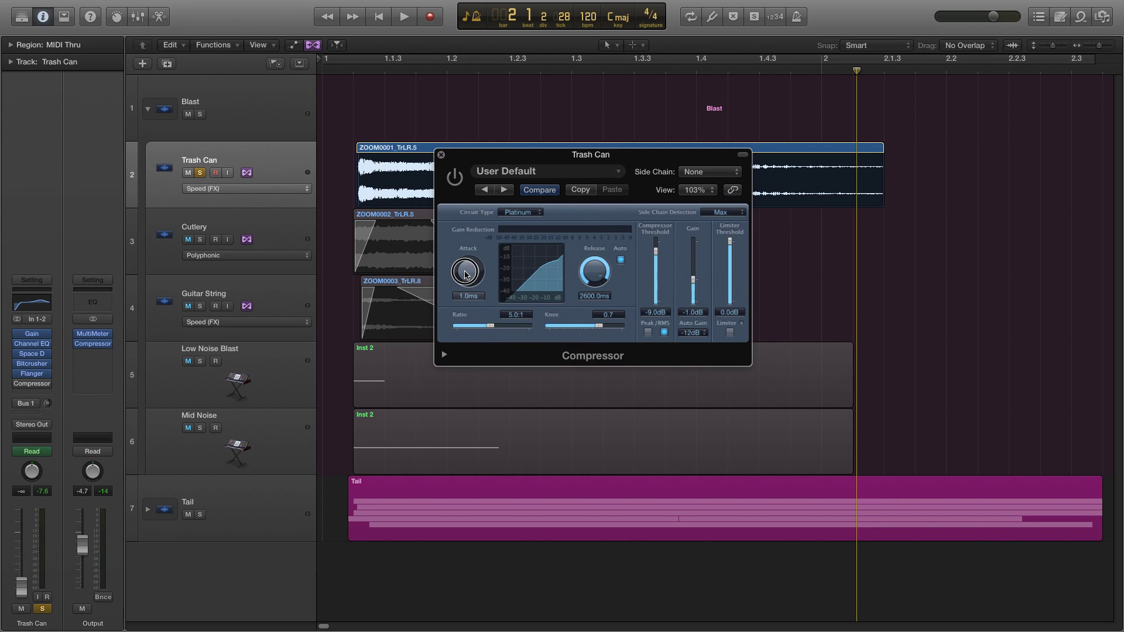
left_click_drag(461, 156, 517, 158)
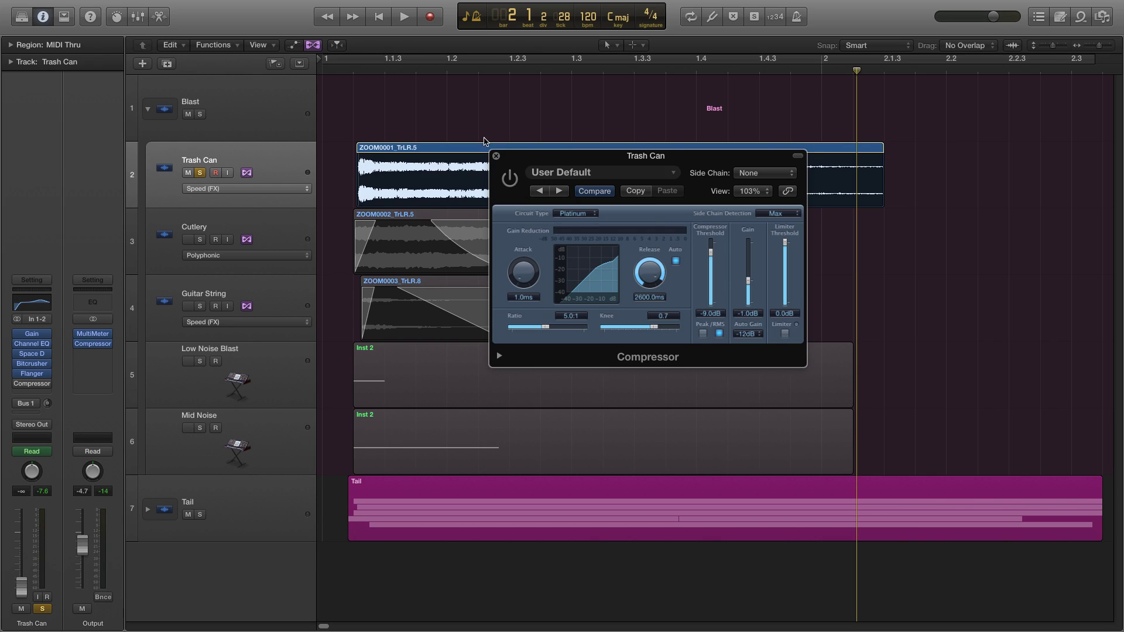
left_click_drag(582, 155, 532, 135)
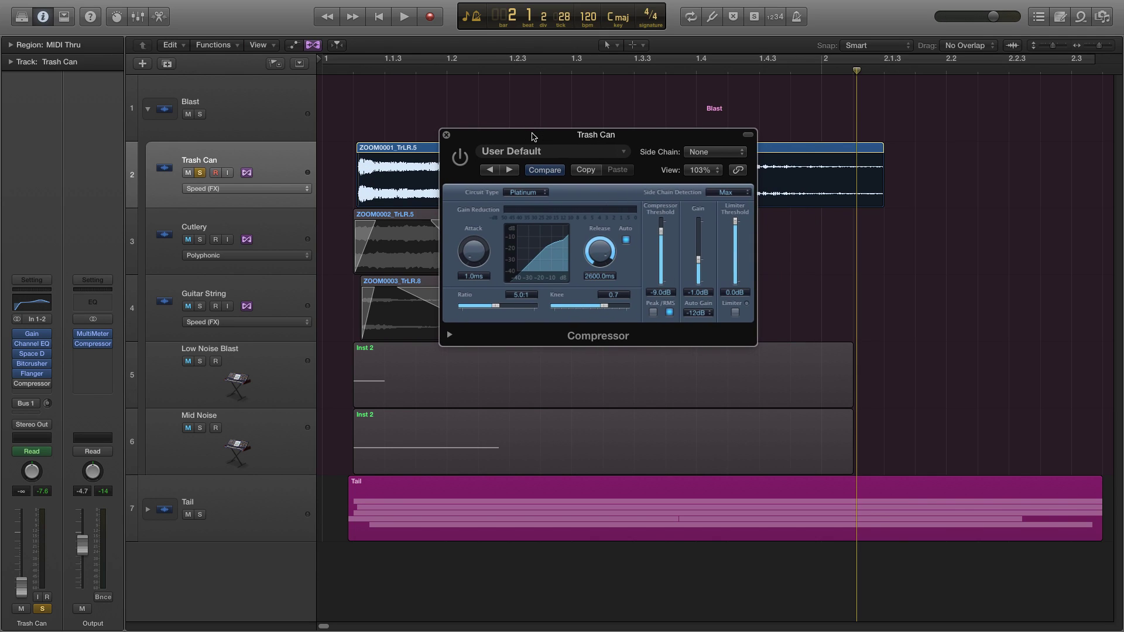
left_click(460, 158)
left_click(445, 135)
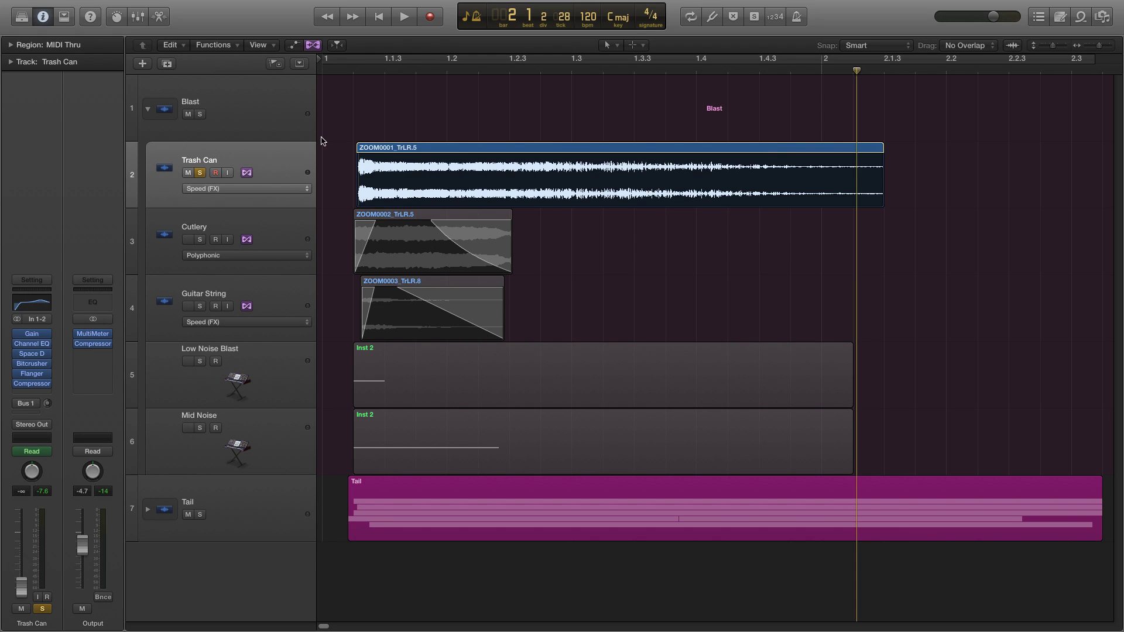
- Select and solo the Cutlery track, and turn off solo on the Trash Can track
left_click(226, 221)
left_click(200, 240)
left_click(201, 169)
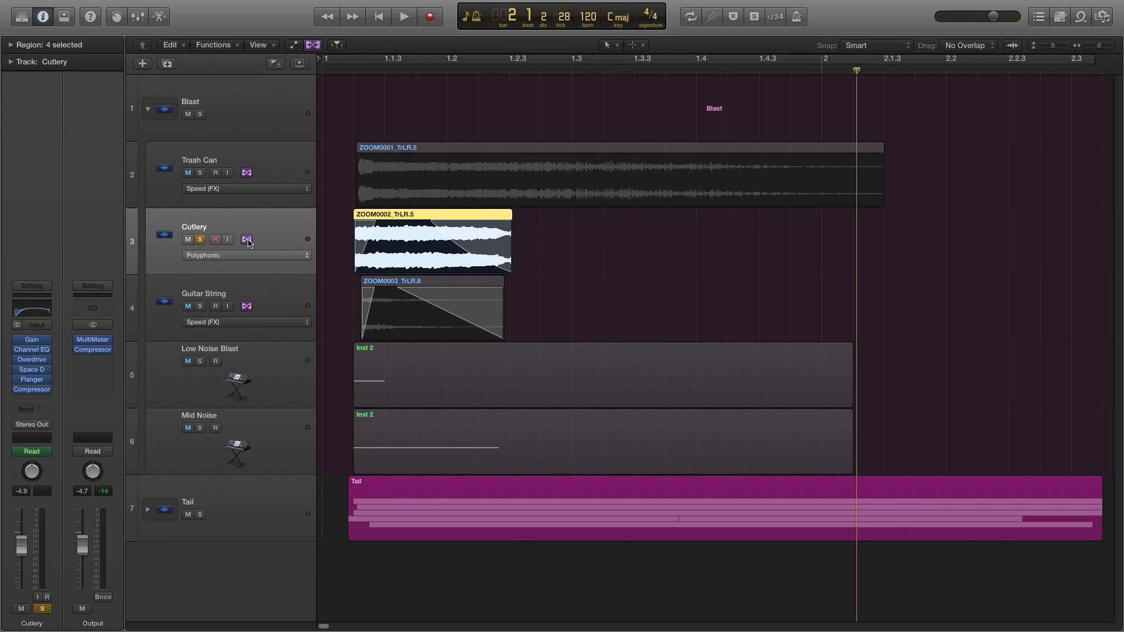
- Turn off Flex for the Cutlery track and bypass all of its plug-ins from Gain through Compressor
left_click(247, 239)
left_click(293, 45)
left_click(293, 46)
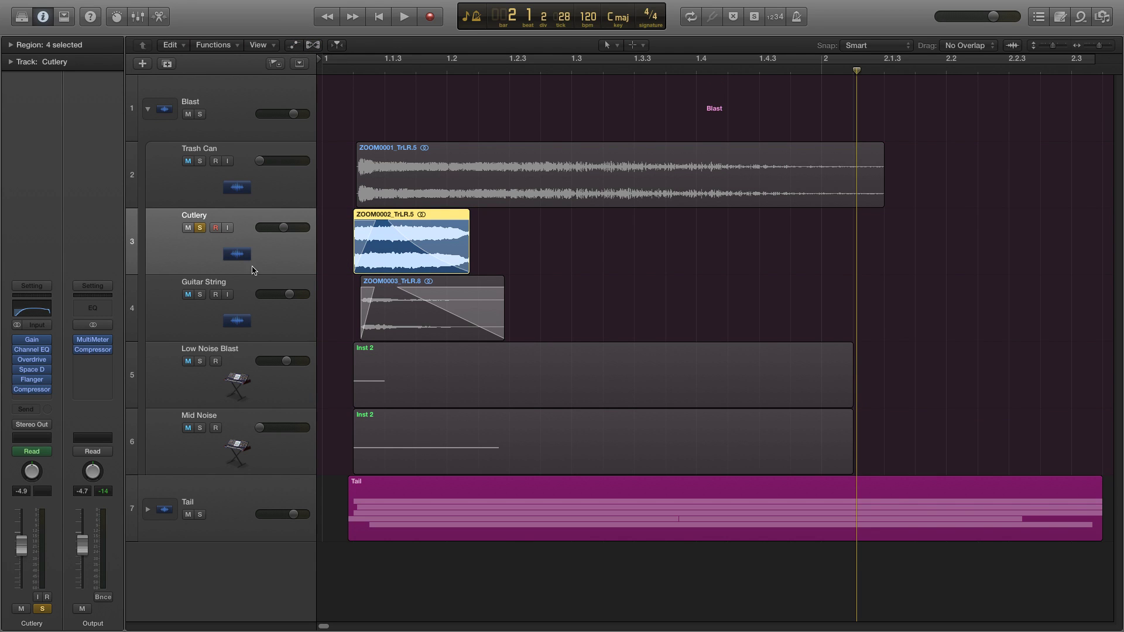
left_click(19, 347)
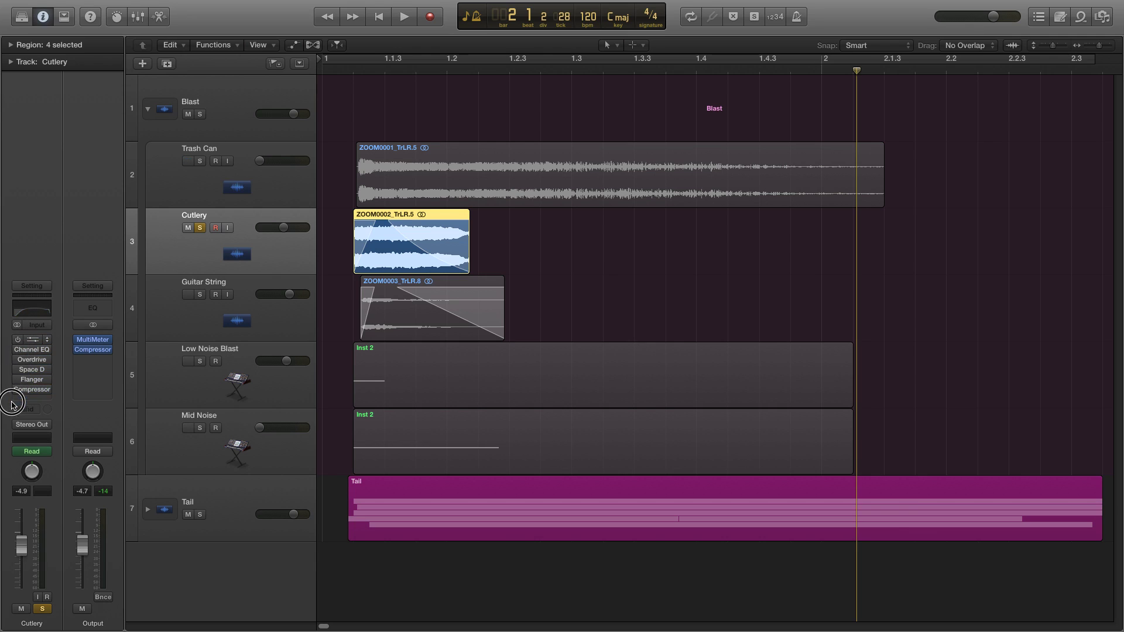
- Play the soloed Cutlery region without Flex or plug-ins to hear the original recording
key("space")
key("space")
key("space")
key("space")
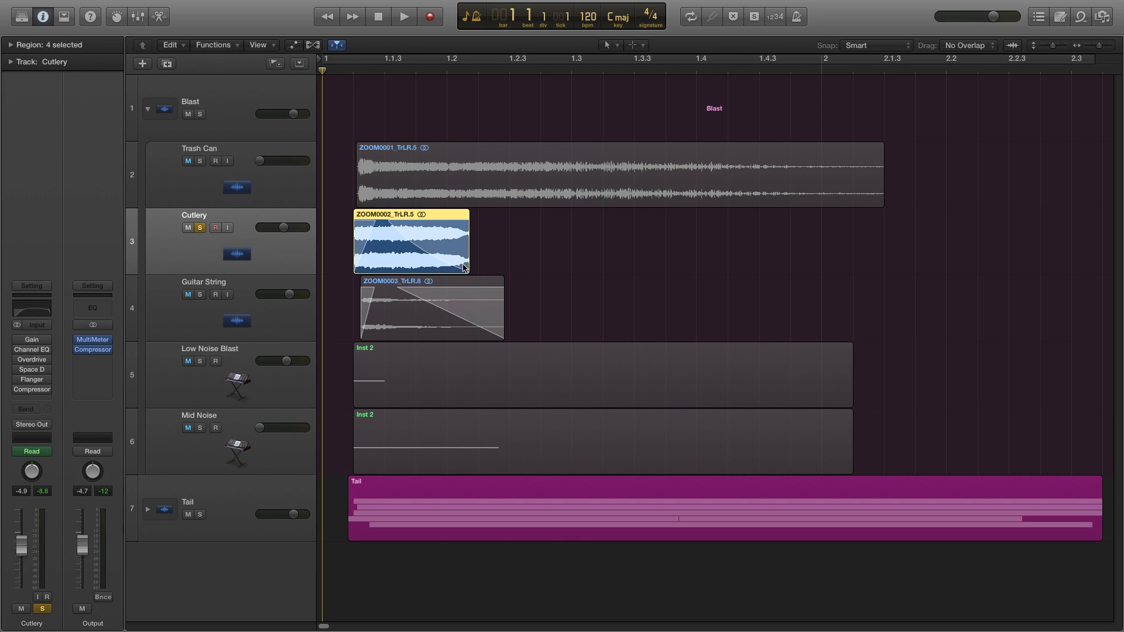
left_click(281, 313)
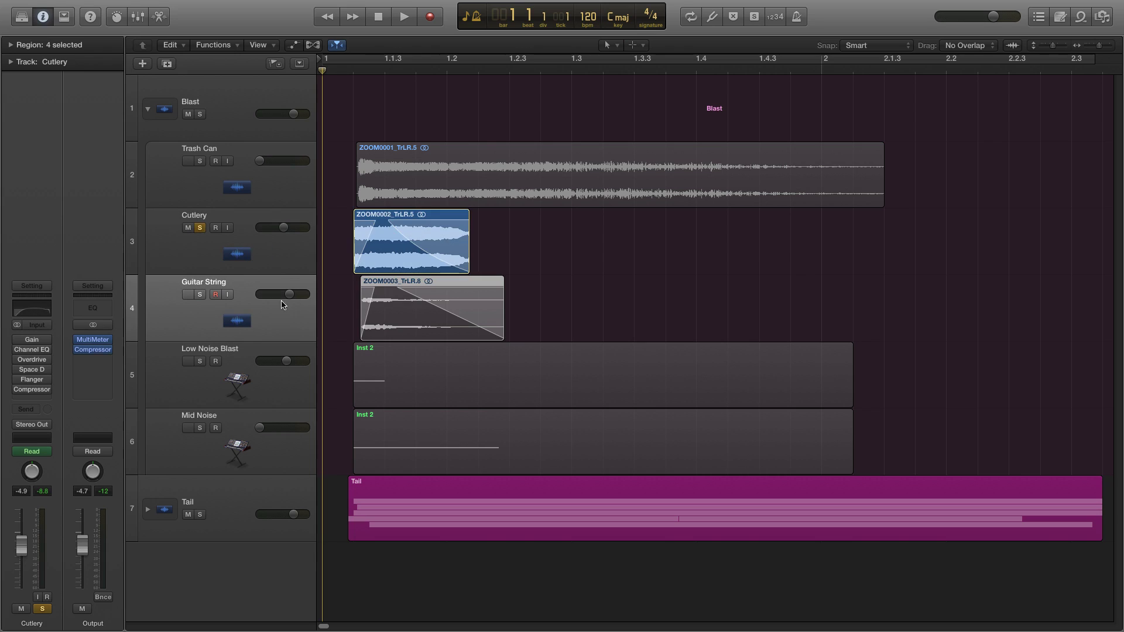
left_click(284, 267)
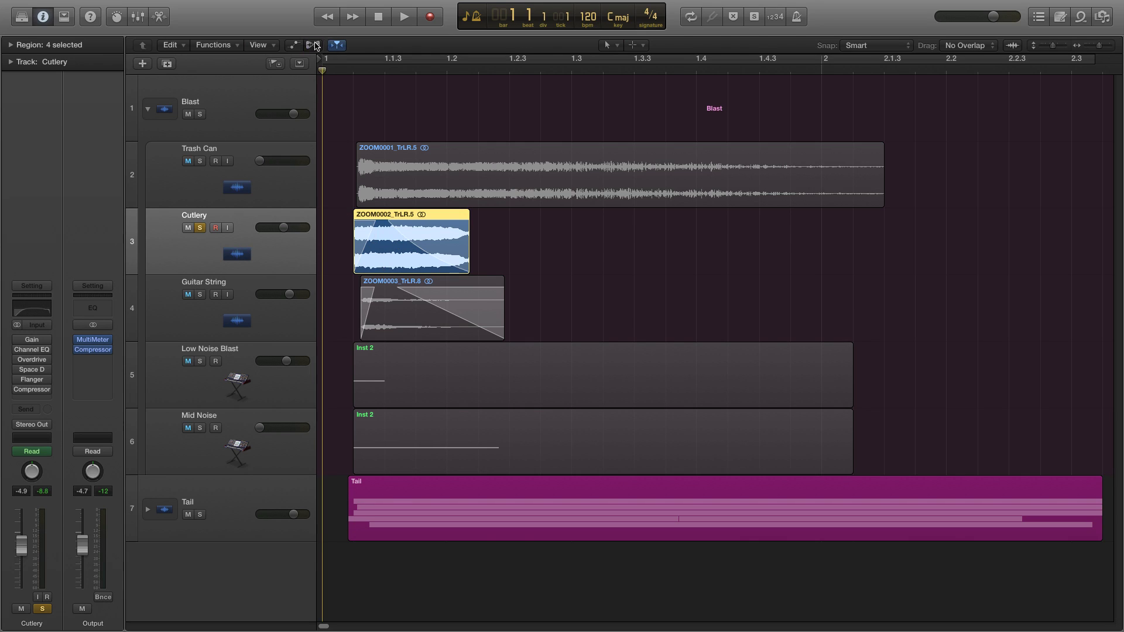
- Turn Flex back on for the Cutlery track and re-enable its Gain plug-in after viewing it
left_click(313, 46)
left_click(248, 240)
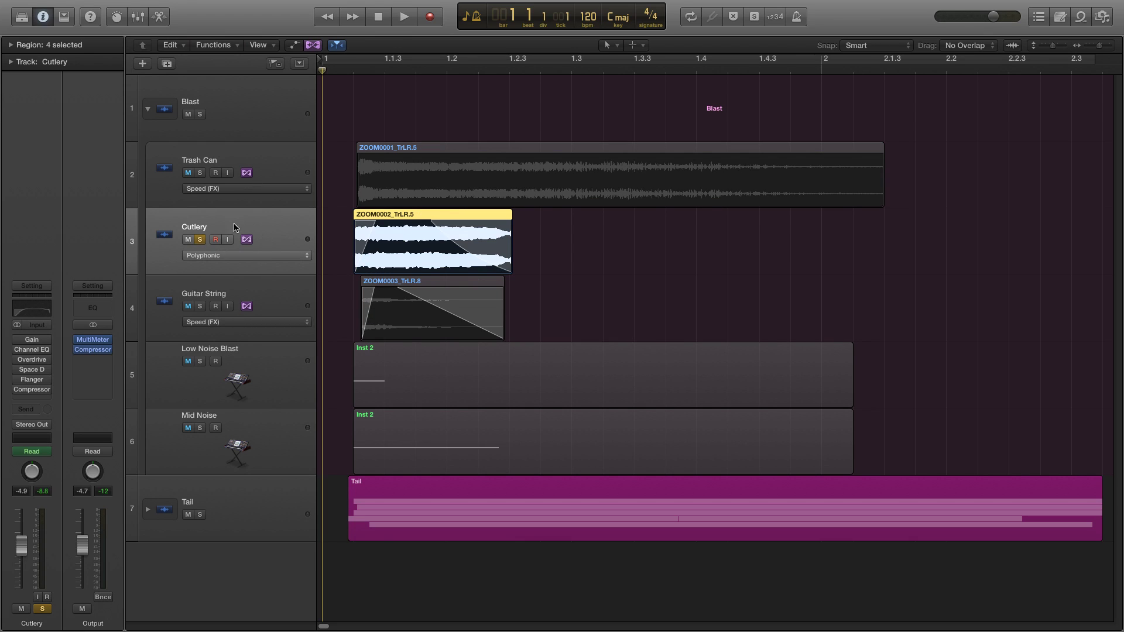
left_click(31, 339)
left_click_drag(146, 34, 284, 69)
left_click(180, 73)
left_click(18, 339)
- Open the Cutlery track's Channel EQ, enable it, and close its window
left_click(32, 349)
left_click_drag(246, 68, 453, 126)
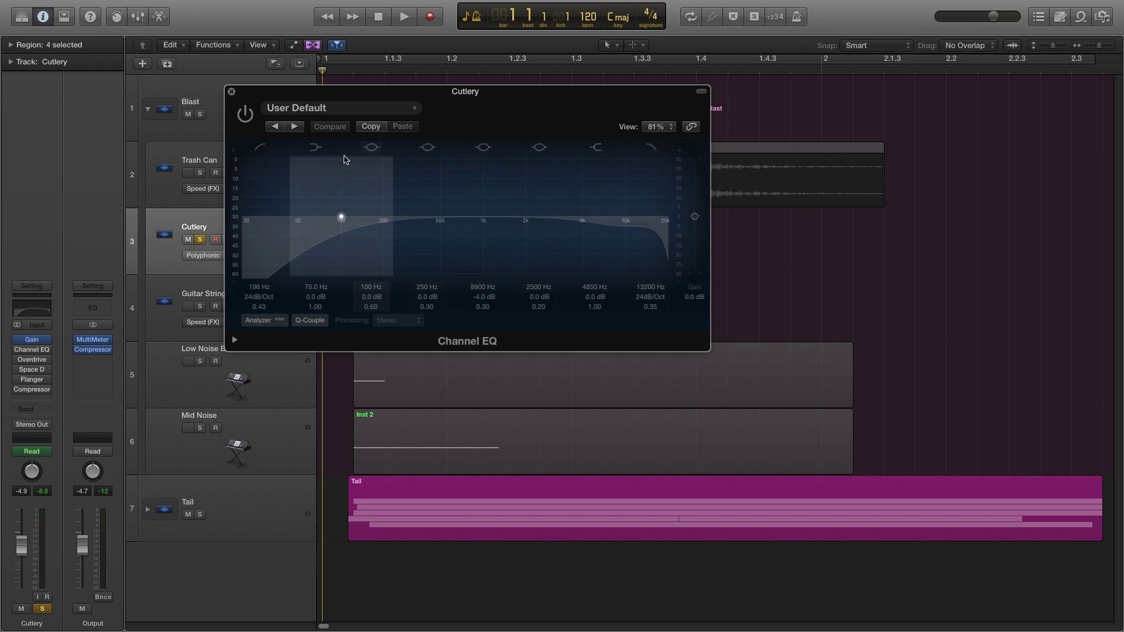
left_click(244, 113)
left_click(232, 92)
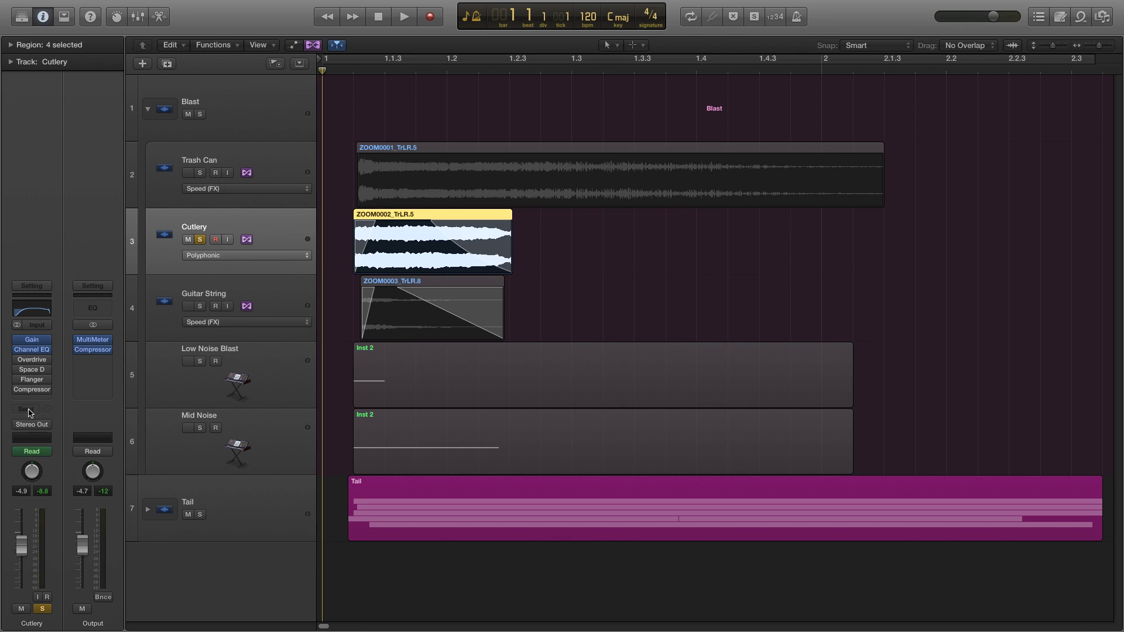
- Open the Cutlery track's Overdrive plug-in, enable it, and close its window
left_click(31, 360)
left_click_drag(124, 40, 693, 157)
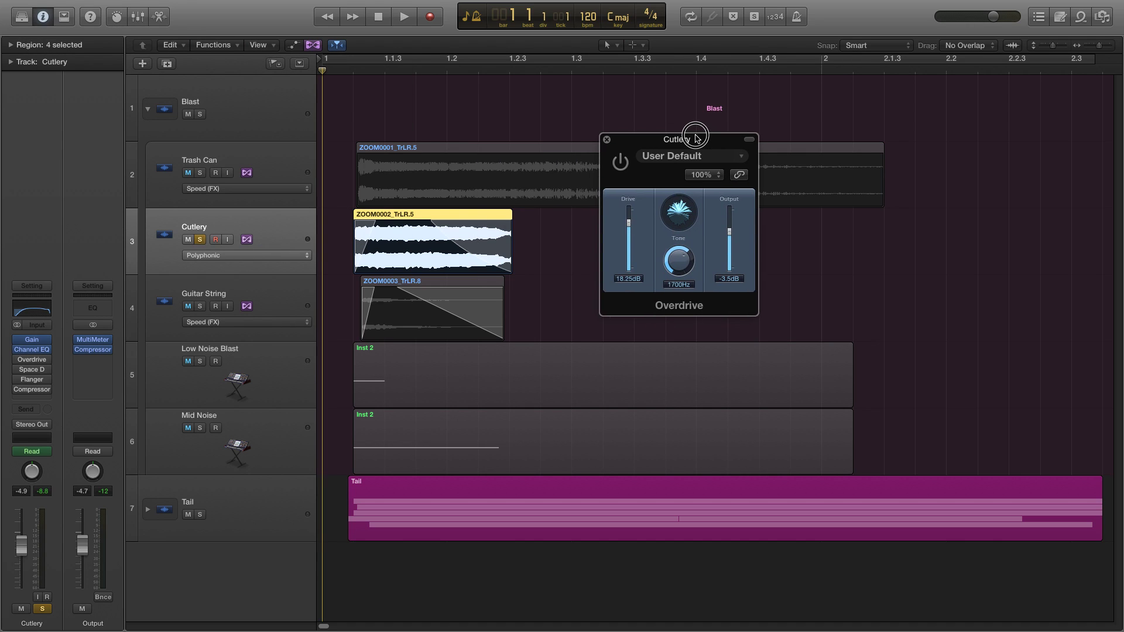
left_click(619, 177)
left_click(606, 154)
- Open the Cutlery track's Space Designer with the 02.0s Dark Chamber reverb, enable it, and close its window
left_click(32, 370)
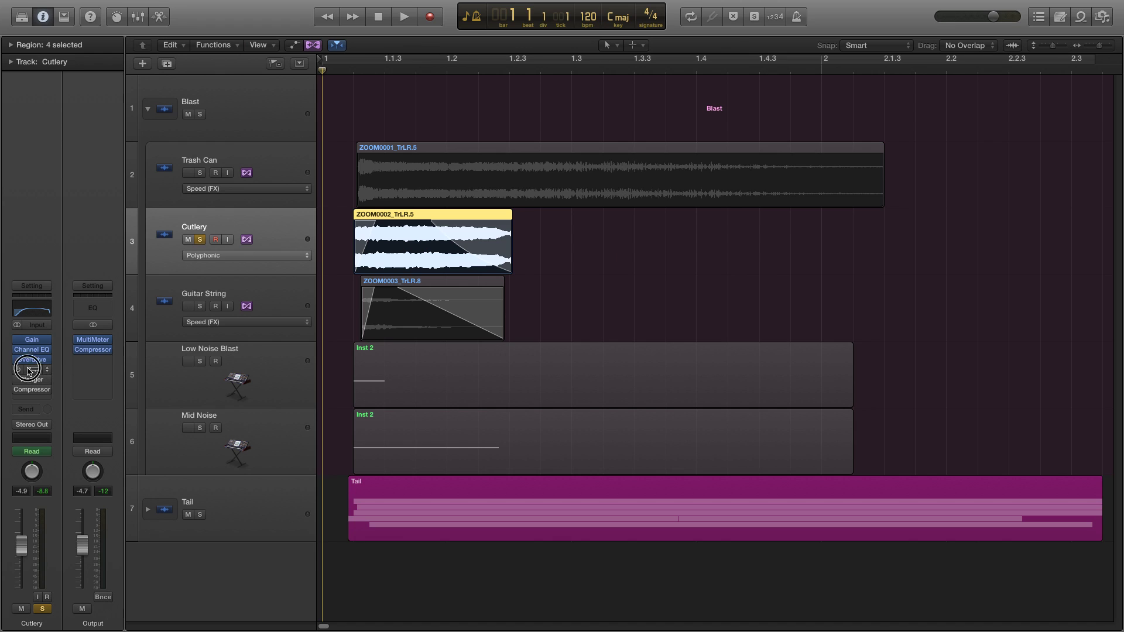
left_click_drag(309, 37, 684, 213)
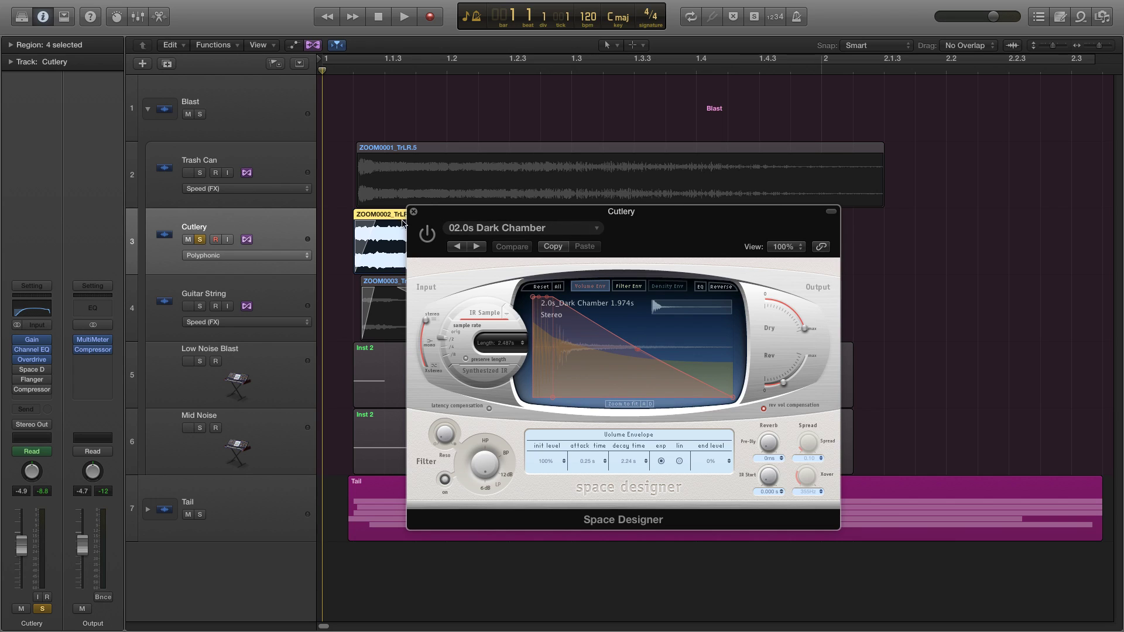
left_click(422, 227)
left_click(413, 211)
- Open the Cutlery track's Flanger plug-in, enable it, and close its window
left_click(31, 379)
left_click_drag(195, 56, 708, 184)
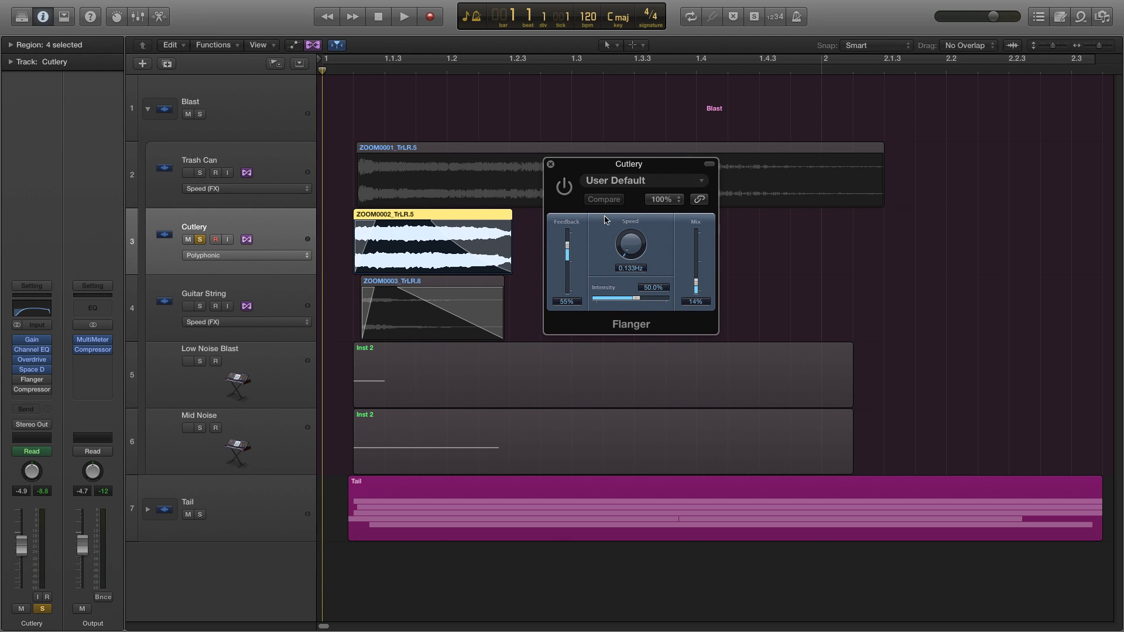
left_click(550, 164)
- Open the Cutlery track's Compressor, enable it, and close its window
left_click(30, 390)
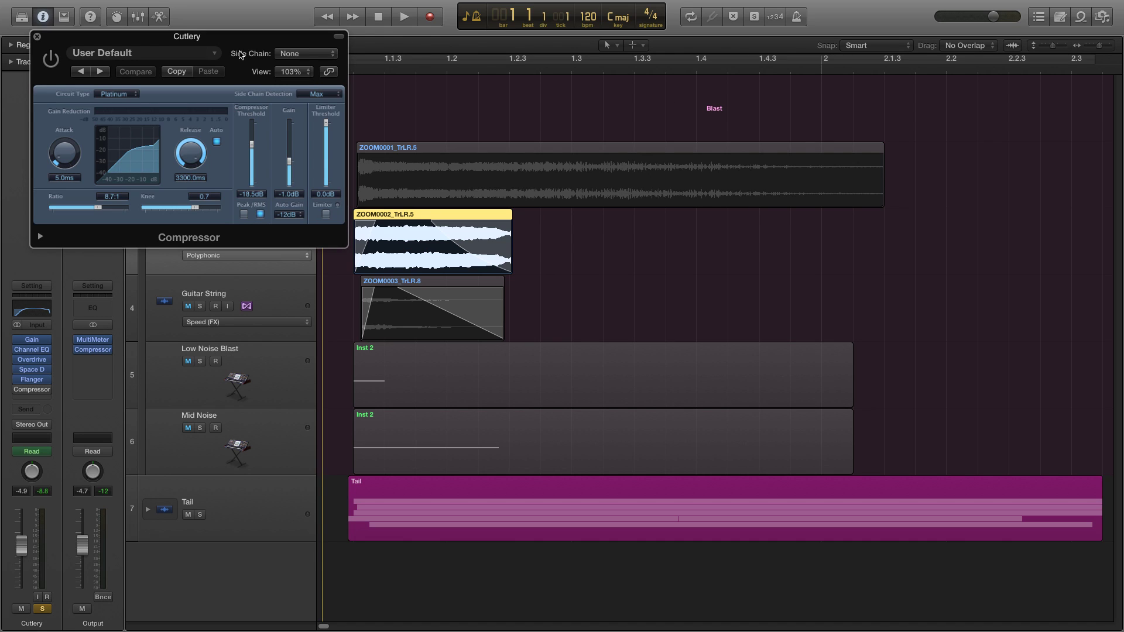
left_click_drag(100, 116, 526, 267)
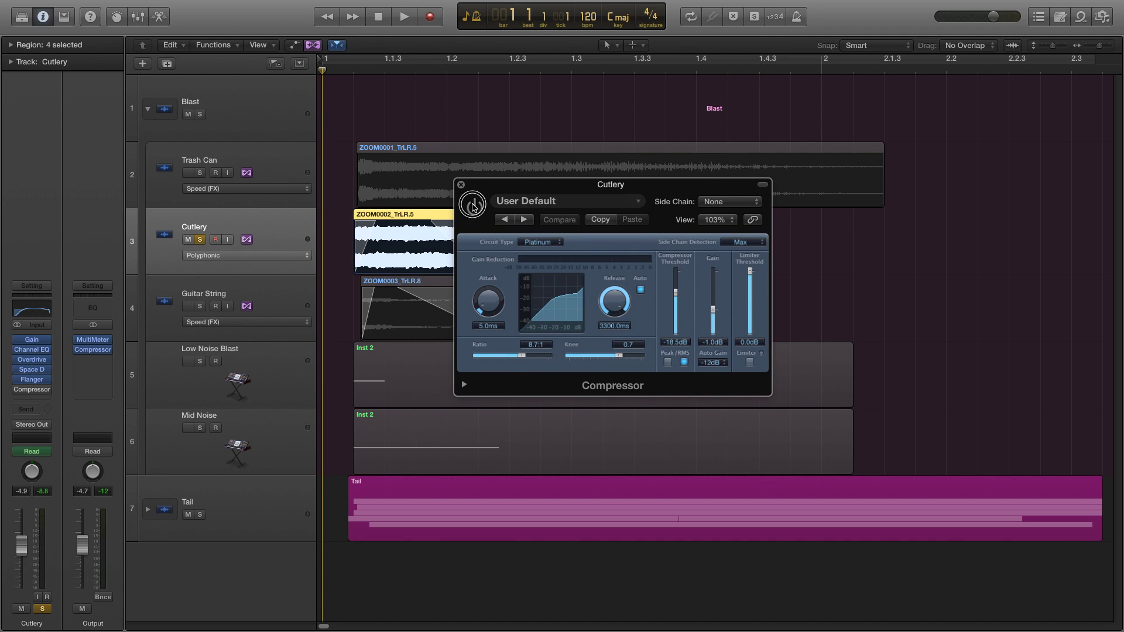
left_click(461, 185)
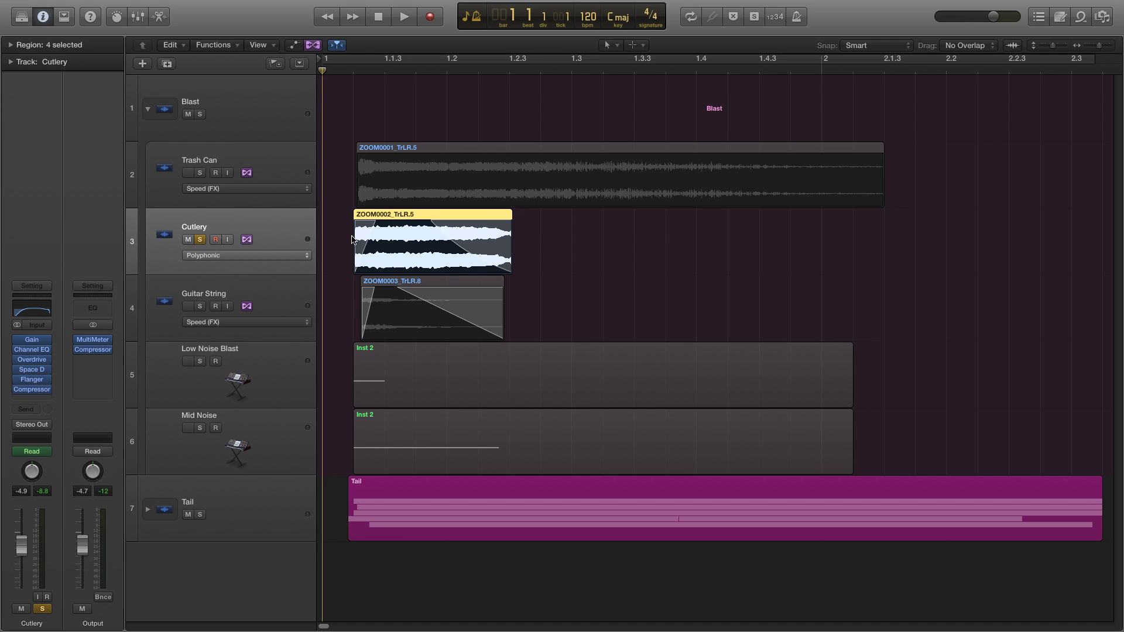
- Play the soloed Cutlery track with Flex and all plug-ins active, and return the playhead to the start
key("space")
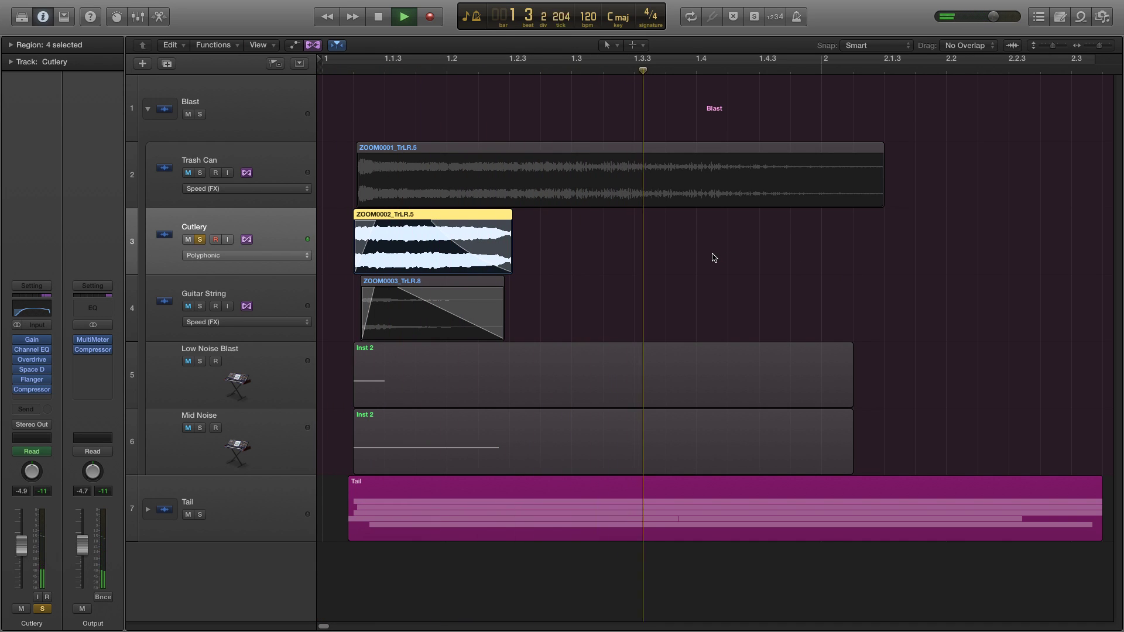
key("space")
key("Return")
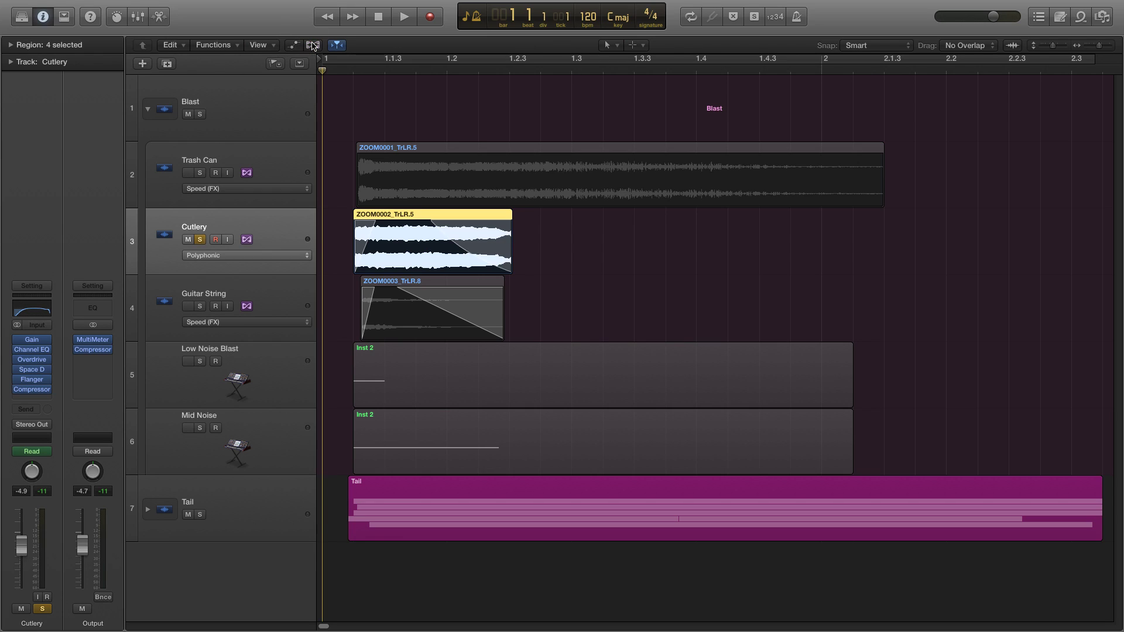
- Hide the Flex view, turn off solo on the Cutlery track, and solo the Guitar String track
left_click(312, 45)
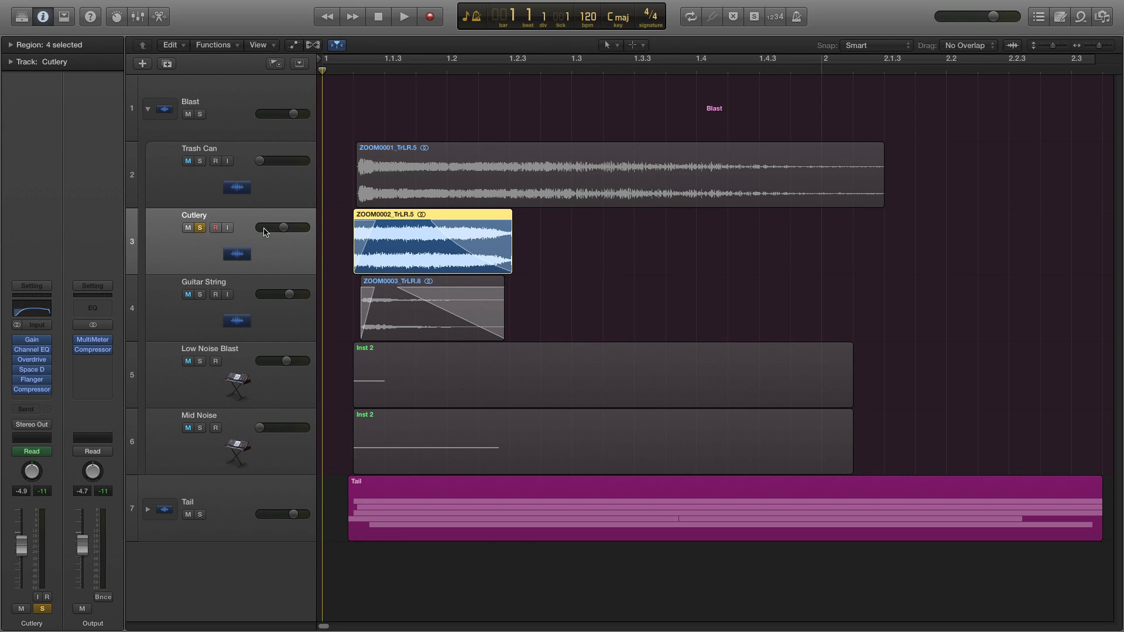
mouse_move(284, 229)
left_click(200, 228)
left_click(211, 290)
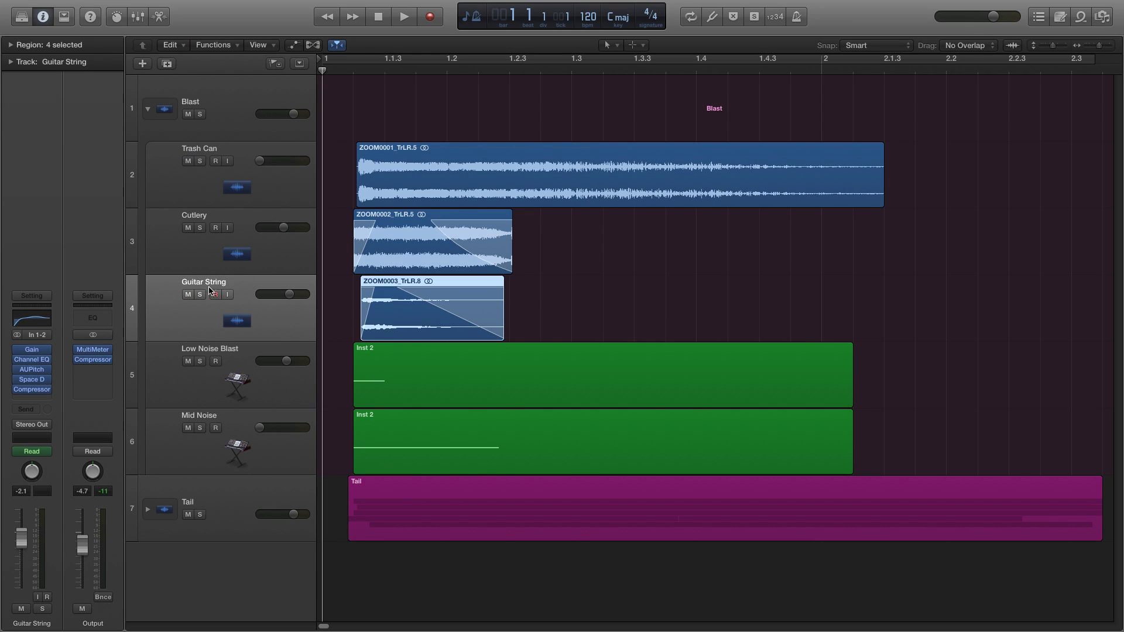
left_click(201, 295)
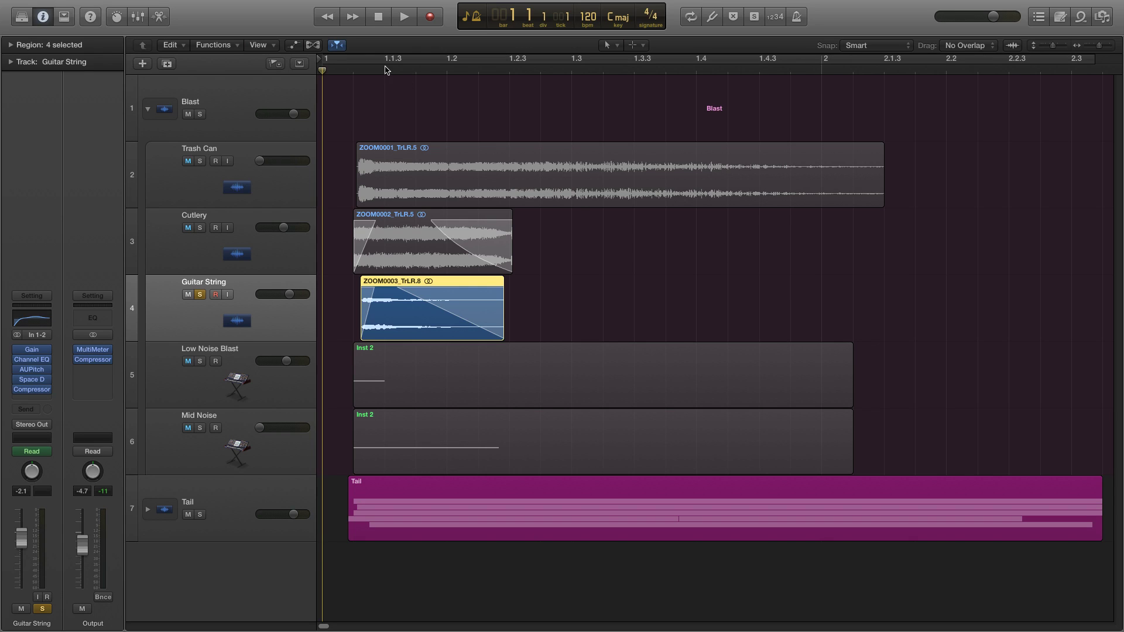
- Turn off Flex and bypass all plug-ins on the Guitar String track, and show the track automation
left_click(313, 45)
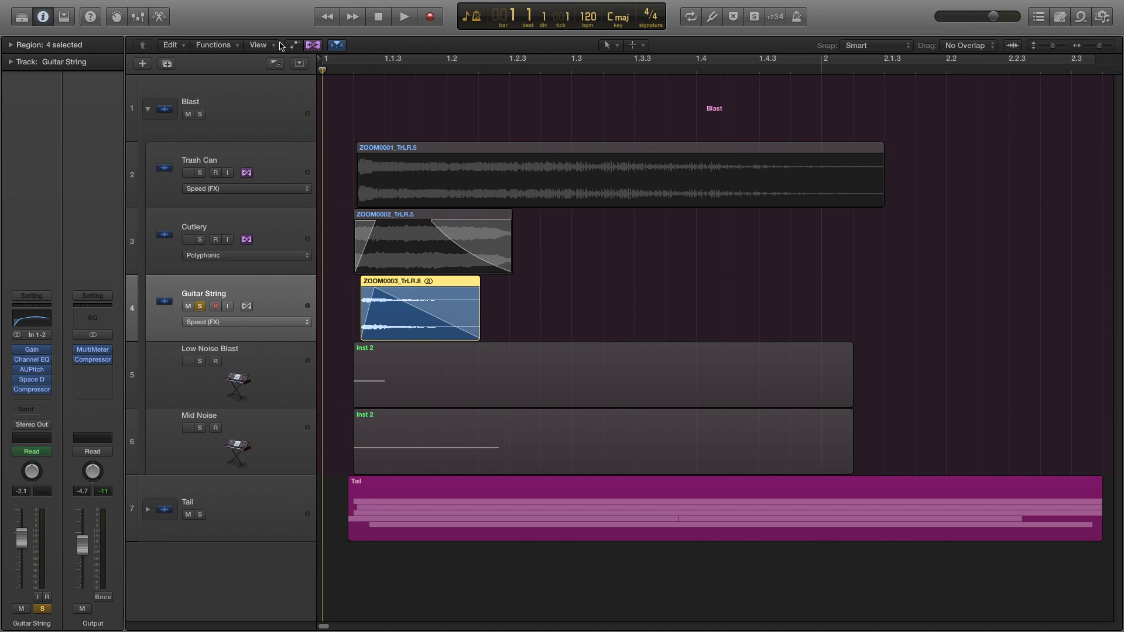
mouse_move(18, 352)
left_click(294, 46)
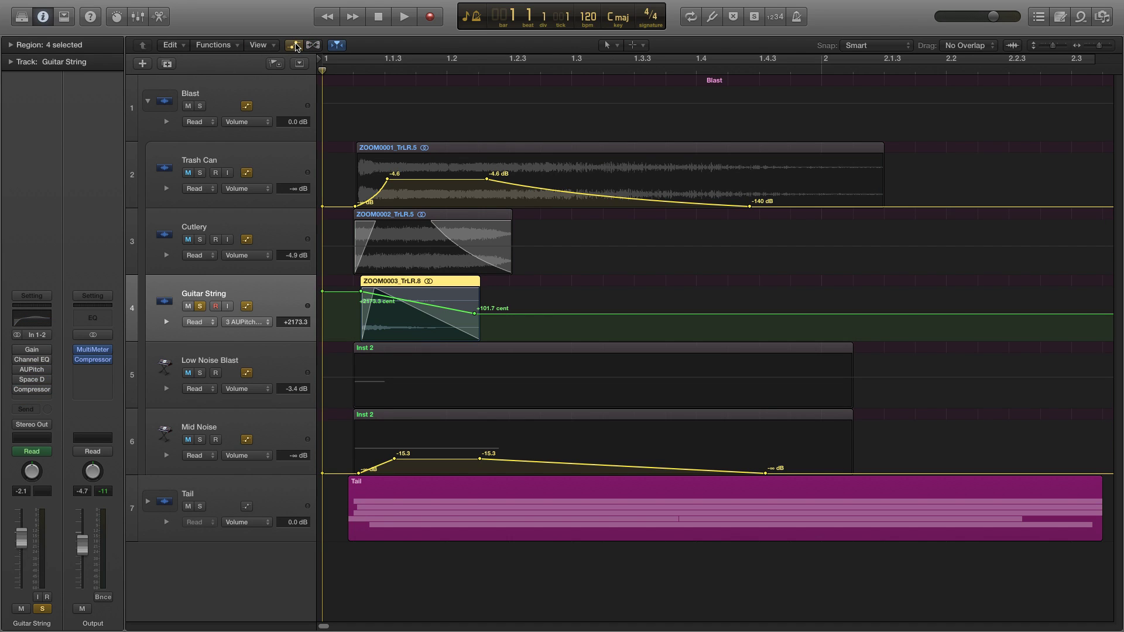
- Turn off the automation on the Guitar String track and play the soloed raw recording
left_click(247, 307)
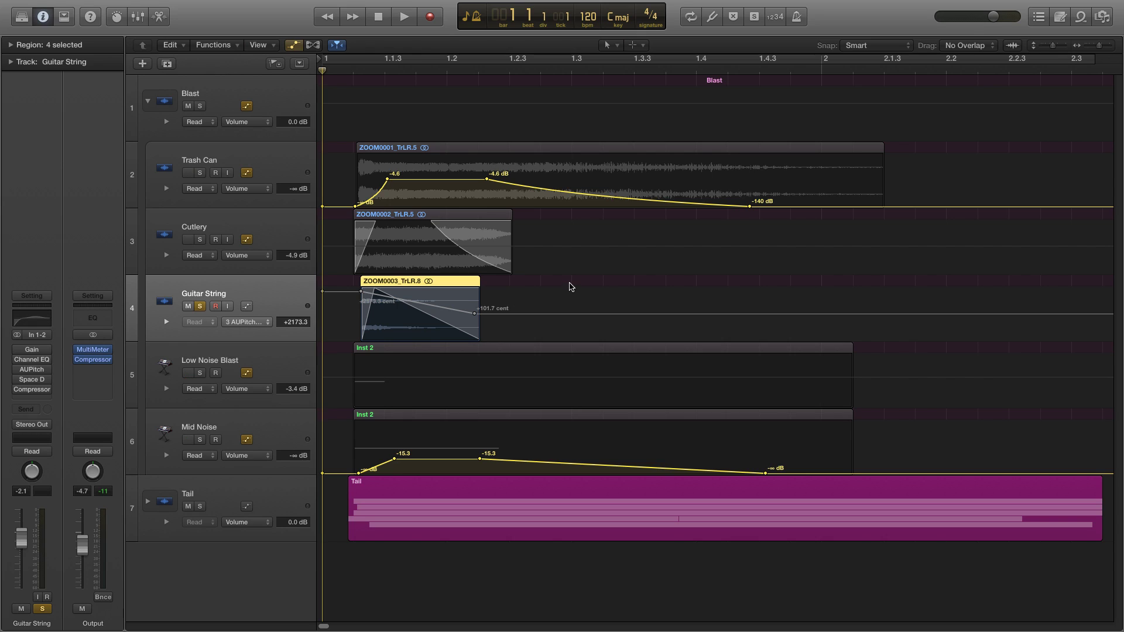
key("space")
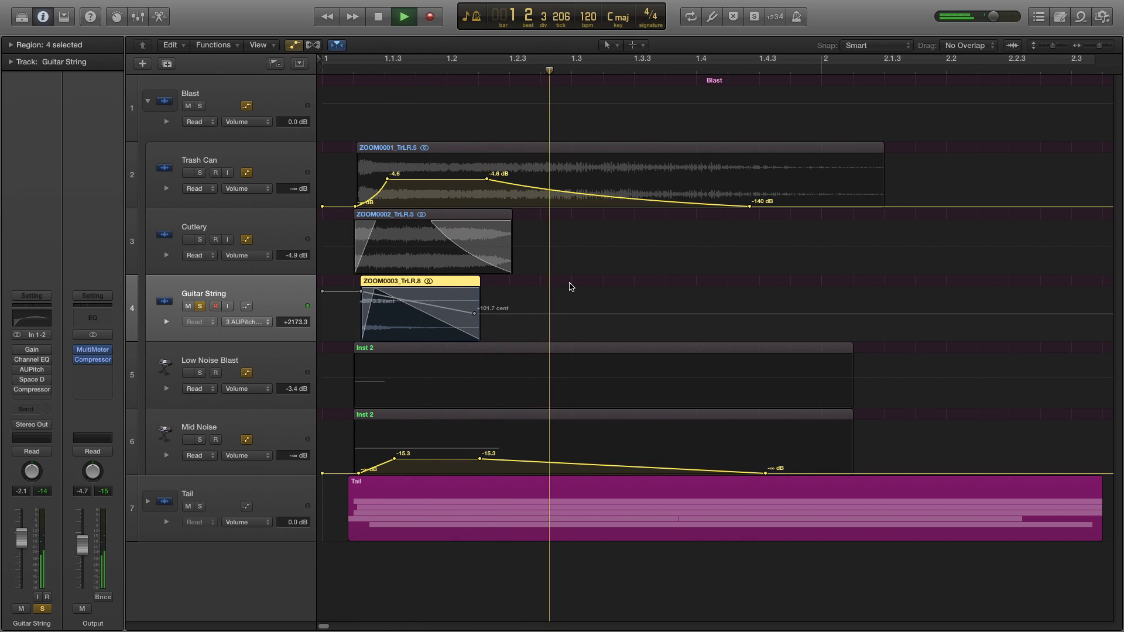
key("space")
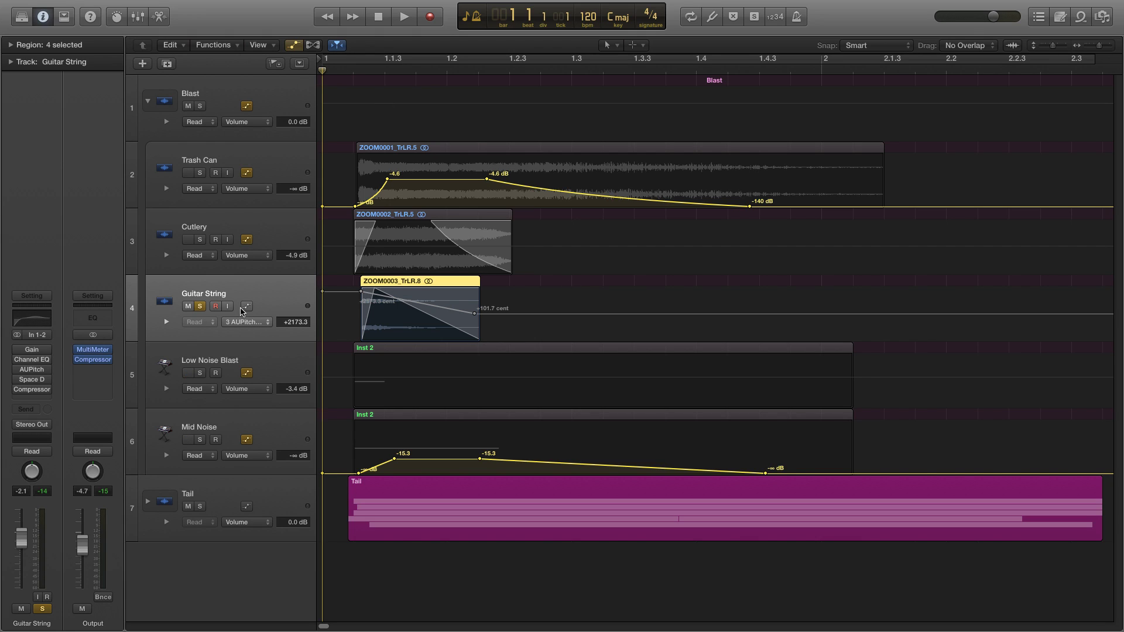
- Show the Flex view, turn Flex back on for the Guitar String track in Speed (FX) mode, and play it
left_click(313, 45)
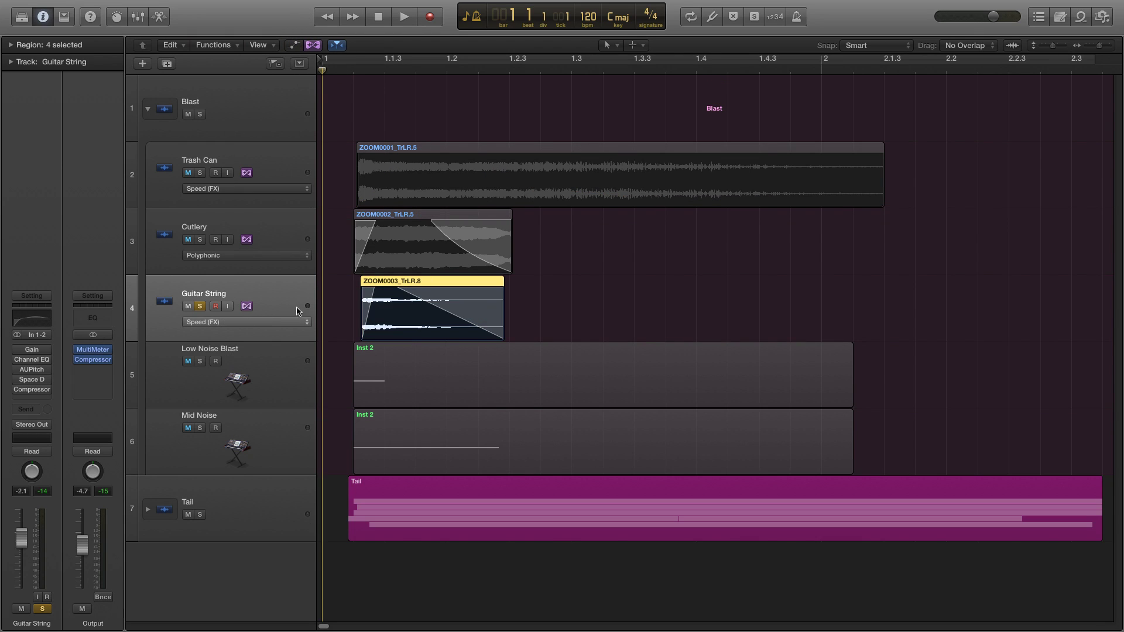
key("space")
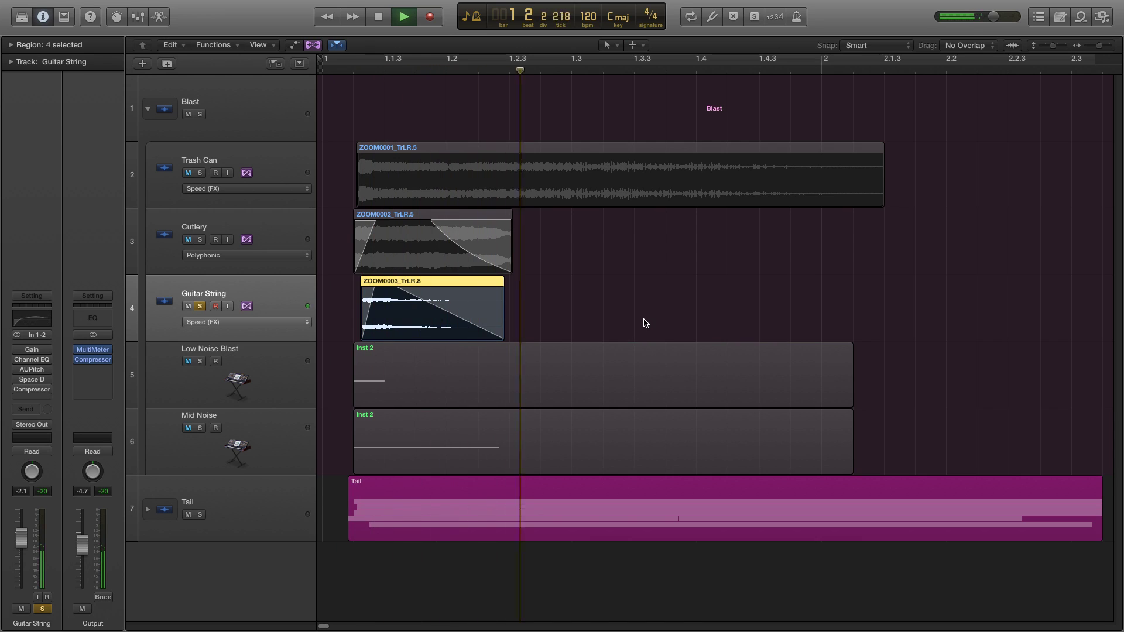
key("space")
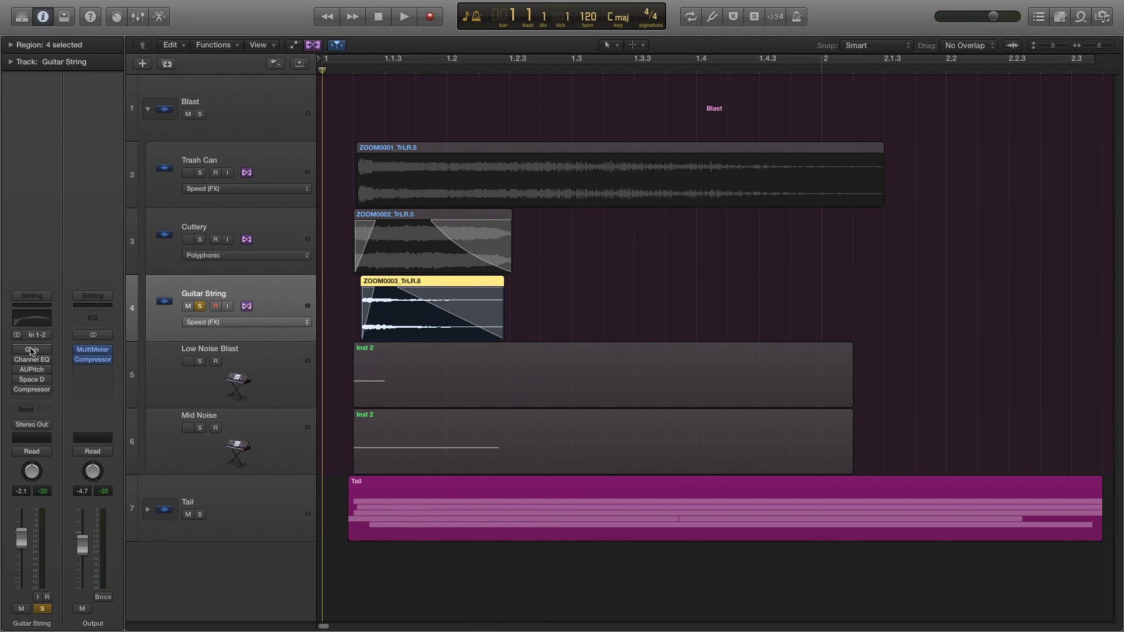
- Enable the Gain and Channel EQ plug-ins on the Guitar String track, closing each plug-in window
left_click(32, 350)
left_click(37, 37)
left_click(32, 359)
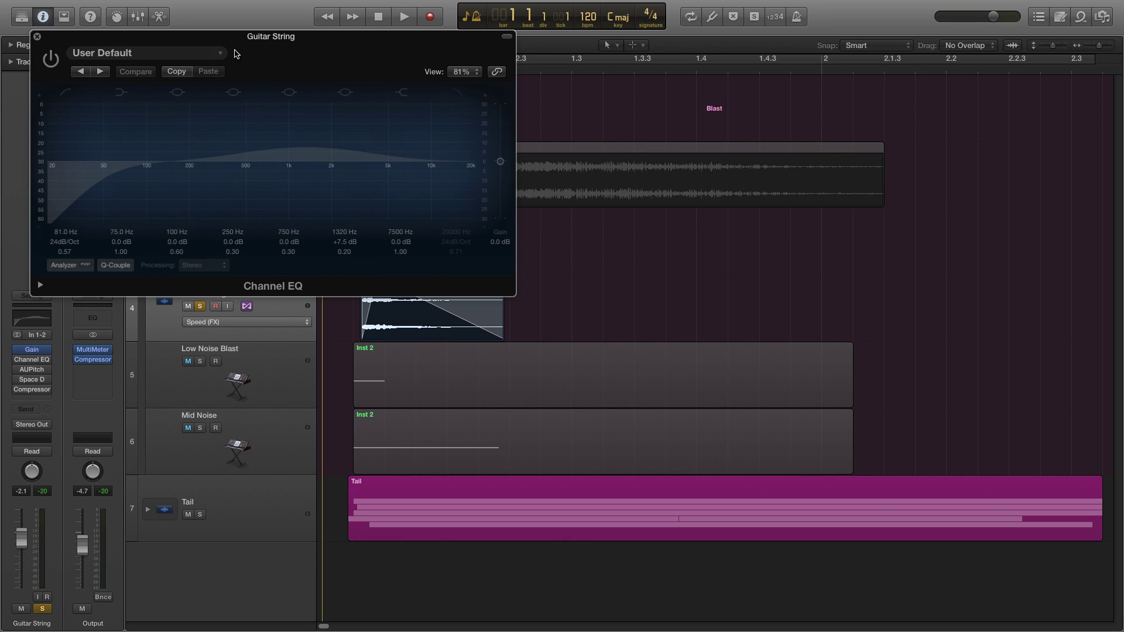
left_click_drag(264, 36, 507, 94)
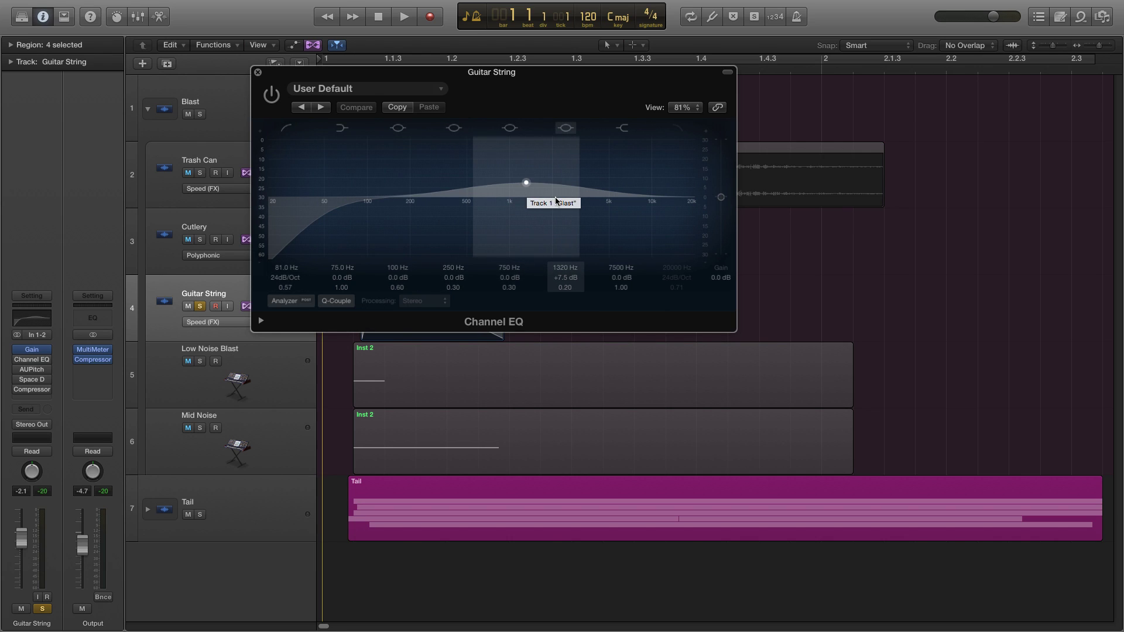
left_click(271, 94)
left_click(258, 70)
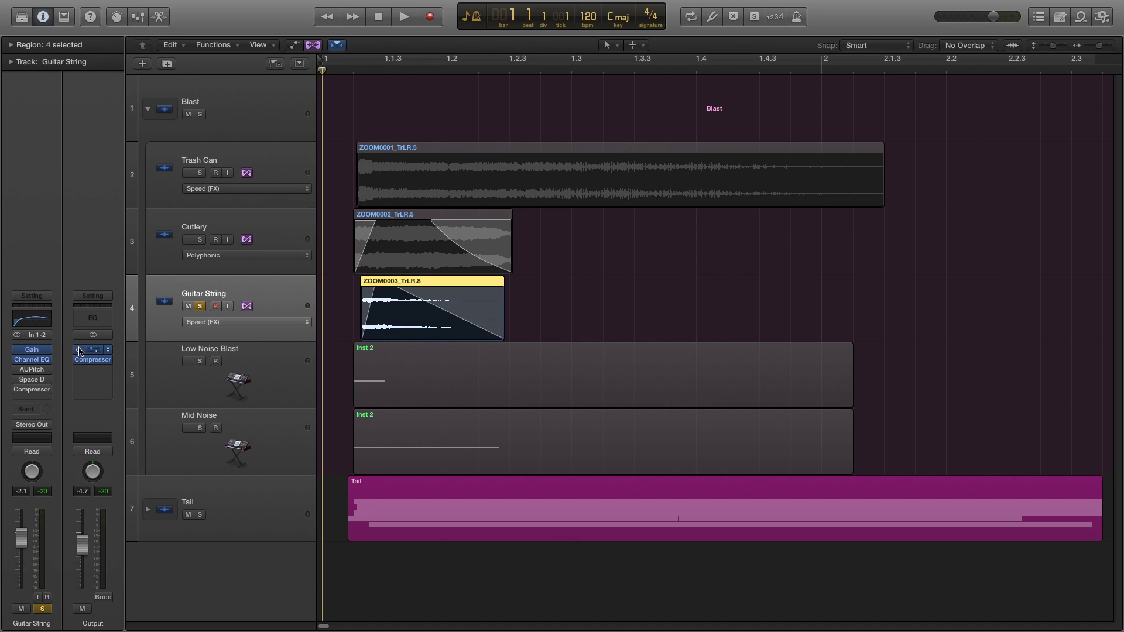
- Open the Guitar String track's AUPitch plug-in, move its window clear of the tracks, and enable it
left_click(34, 370)
left_click_drag(166, 43, 829, 205)
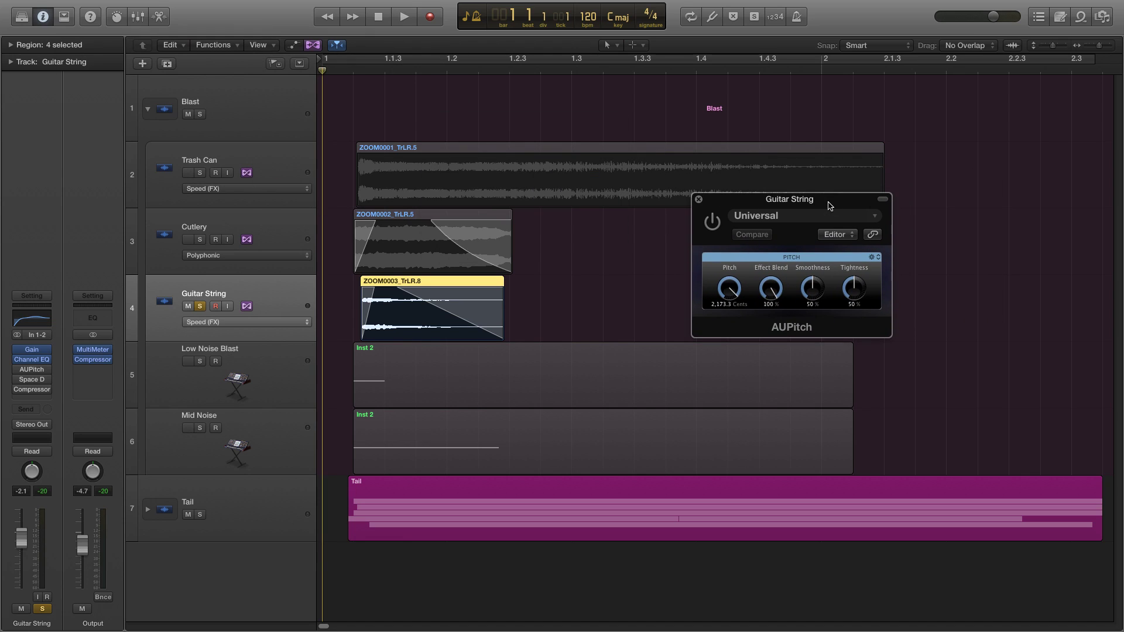
left_click(712, 222)
- Turn the Guitar String track's AUPitch automation back on, close the plug-in window, and play the pitch sweep
left_click(295, 46)
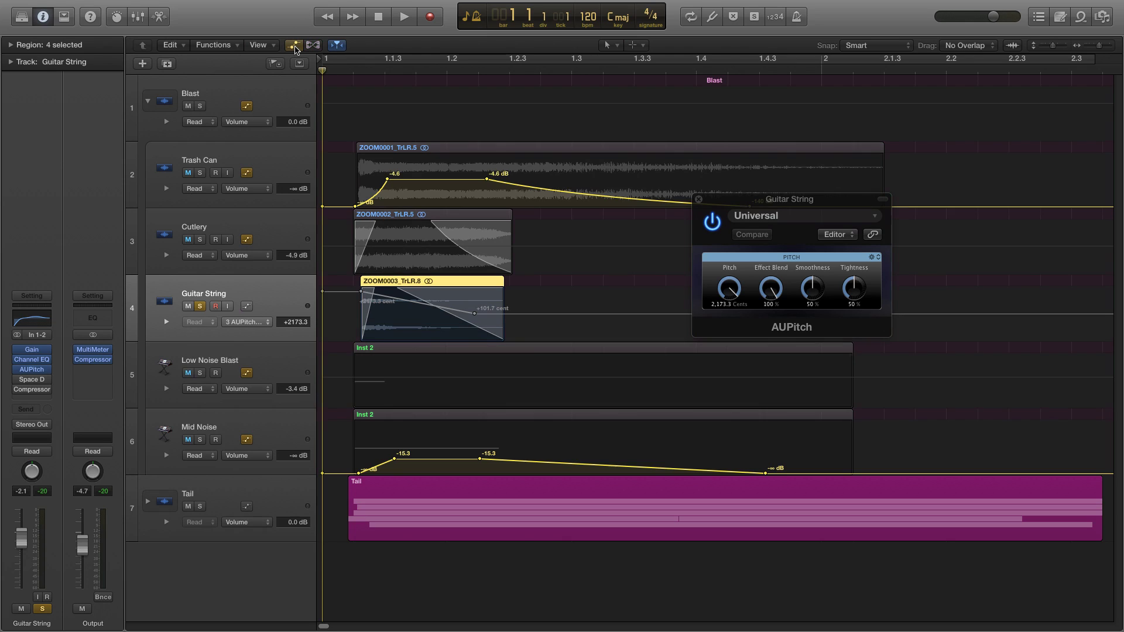
left_click(246, 307)
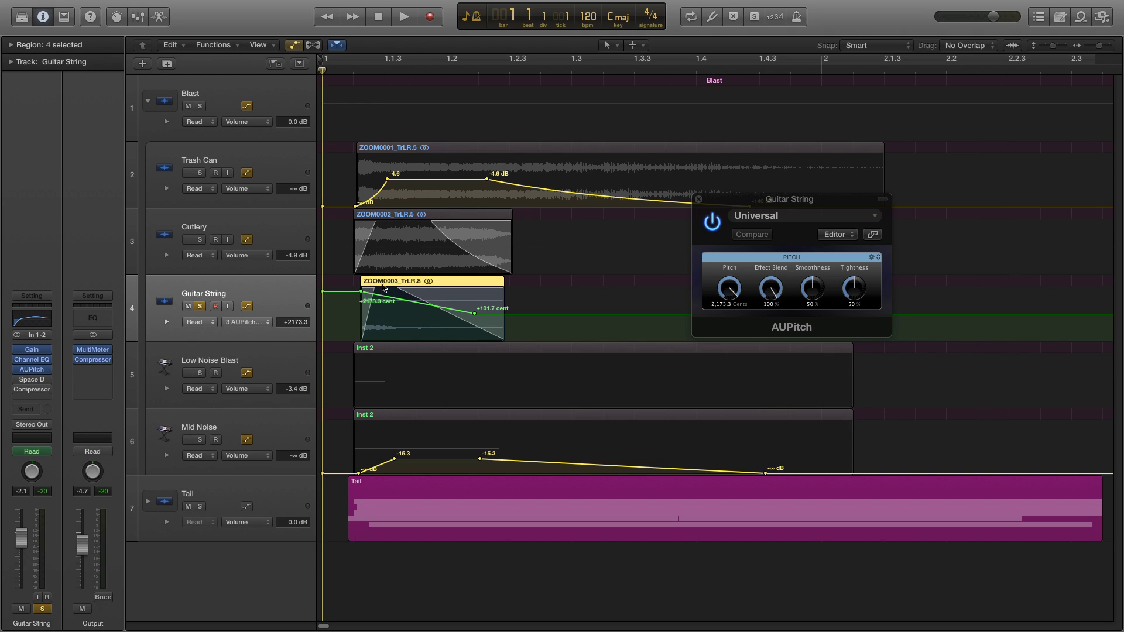
left_click(699, 199)
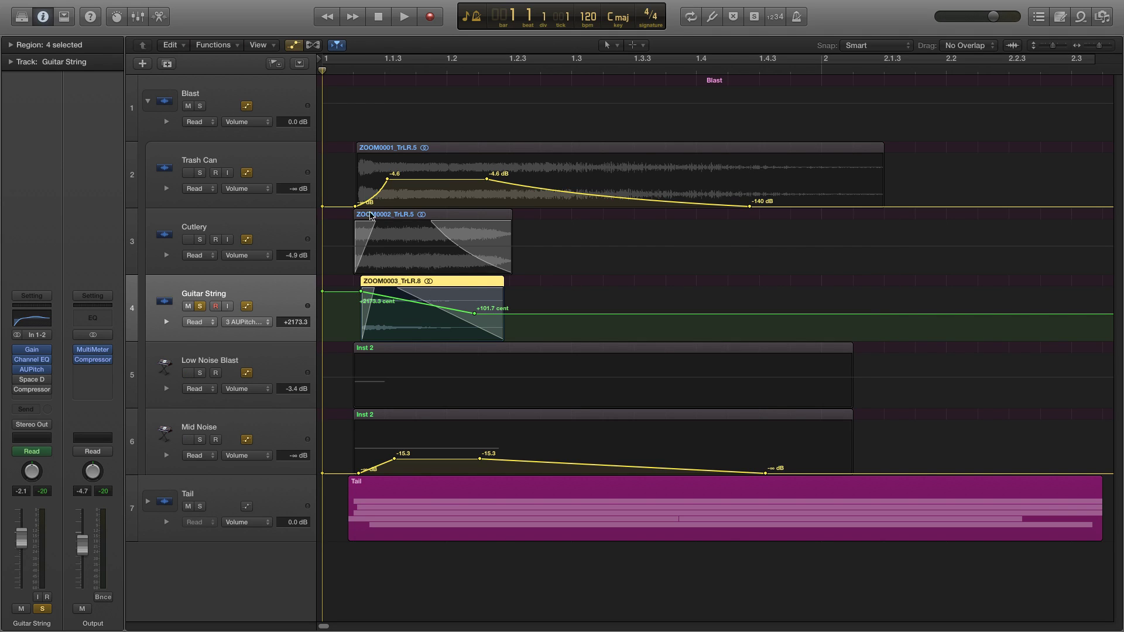
key("space")
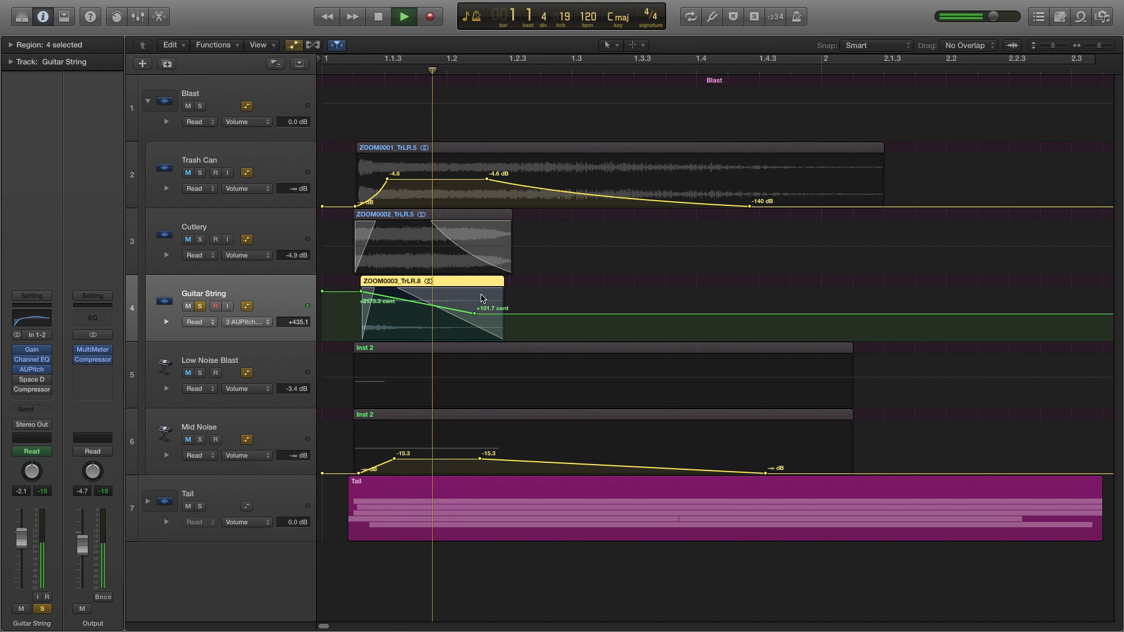
key("space")
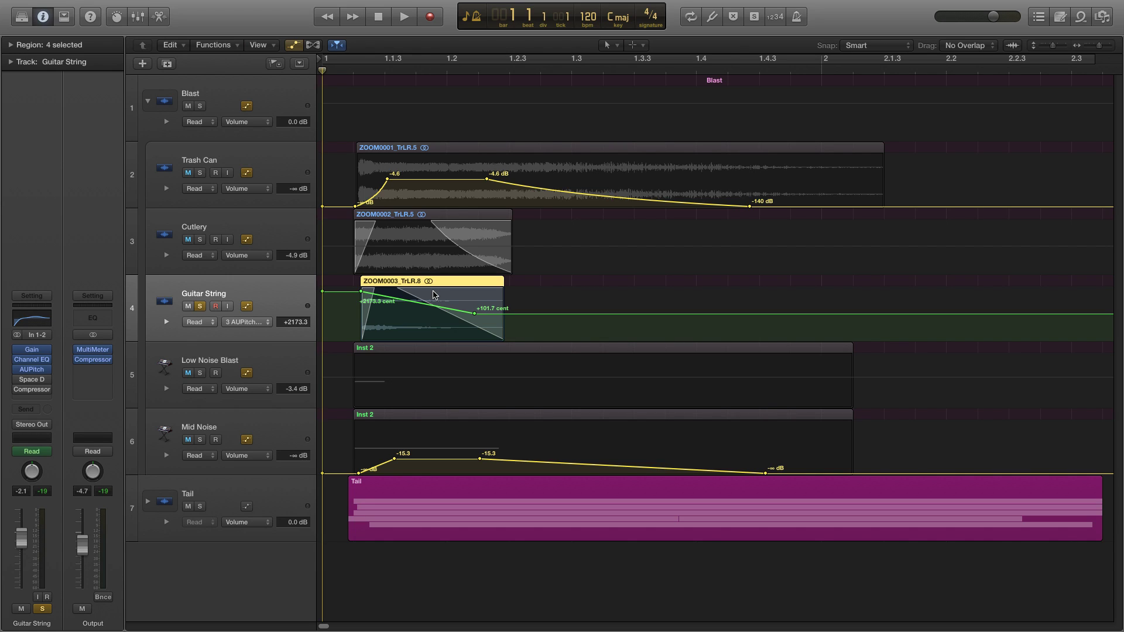
- Open the Guitar String track's Space Designer with the Balloon Pop Church preset, enable it, and close its window
left_click(32, 379)
left_click_drag(318, 48, 616, 125)
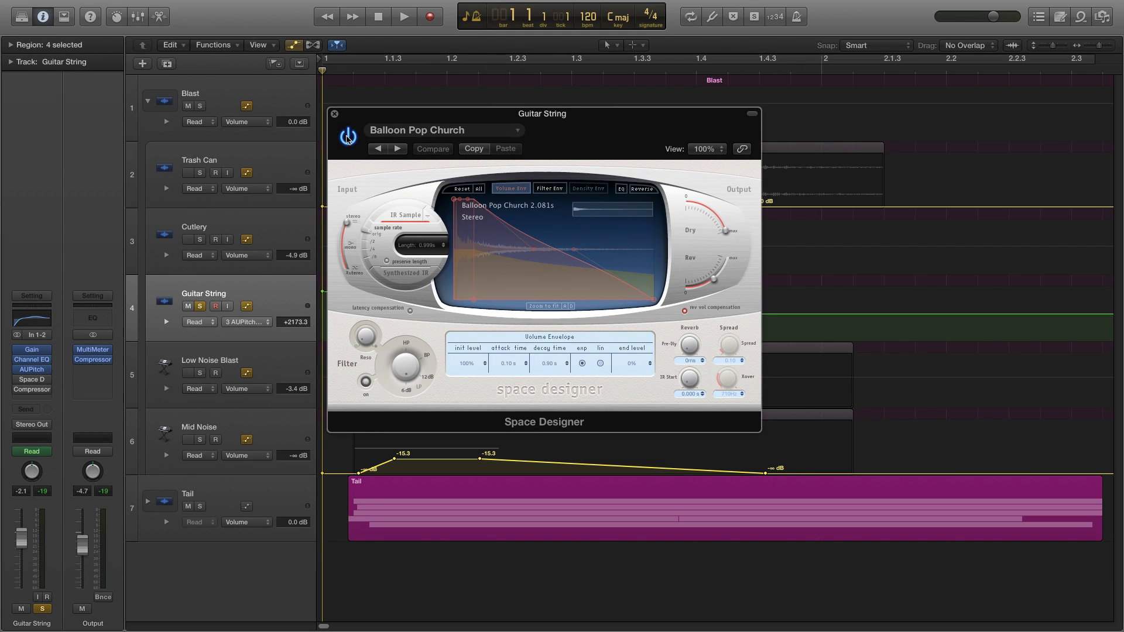
left_click(334, 115)
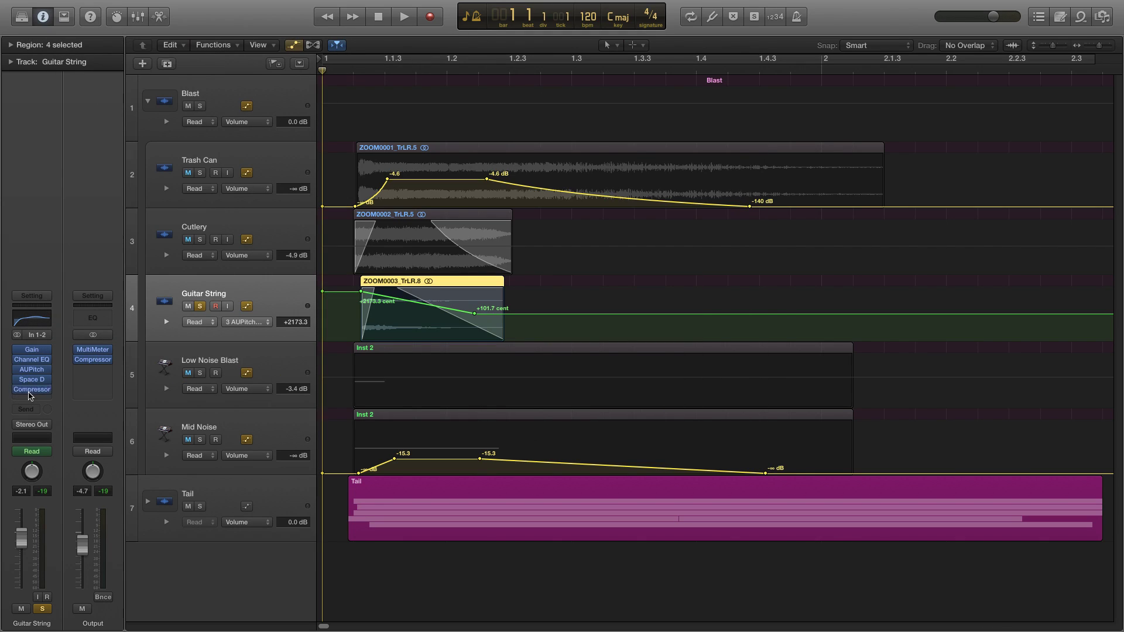
- Enable the Guitar String track's Compressor, close its window, and play the track with all plug-ins active
left_click(32, 389)
left_click_drag(275, 36, 526, 162)
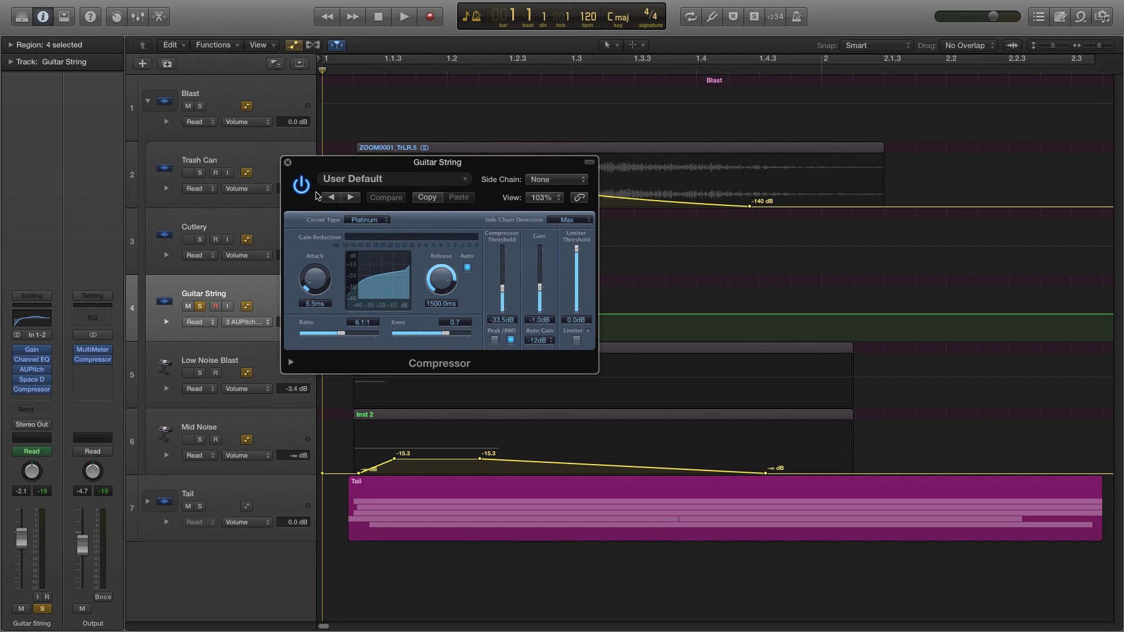
left_click(288, 164)
key("space")
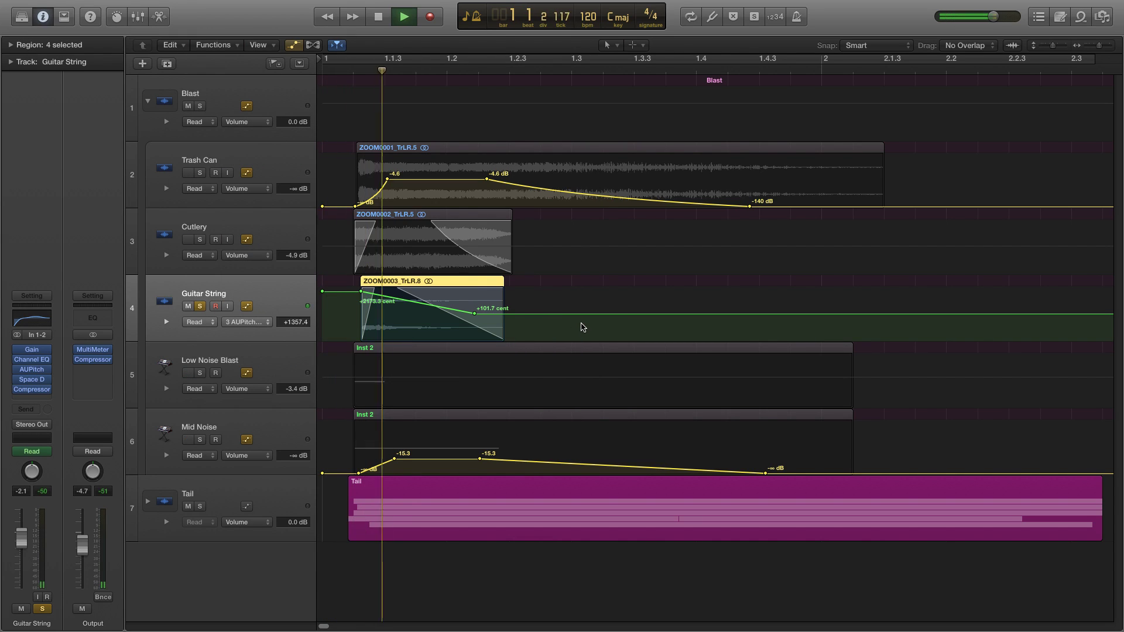
key("space")
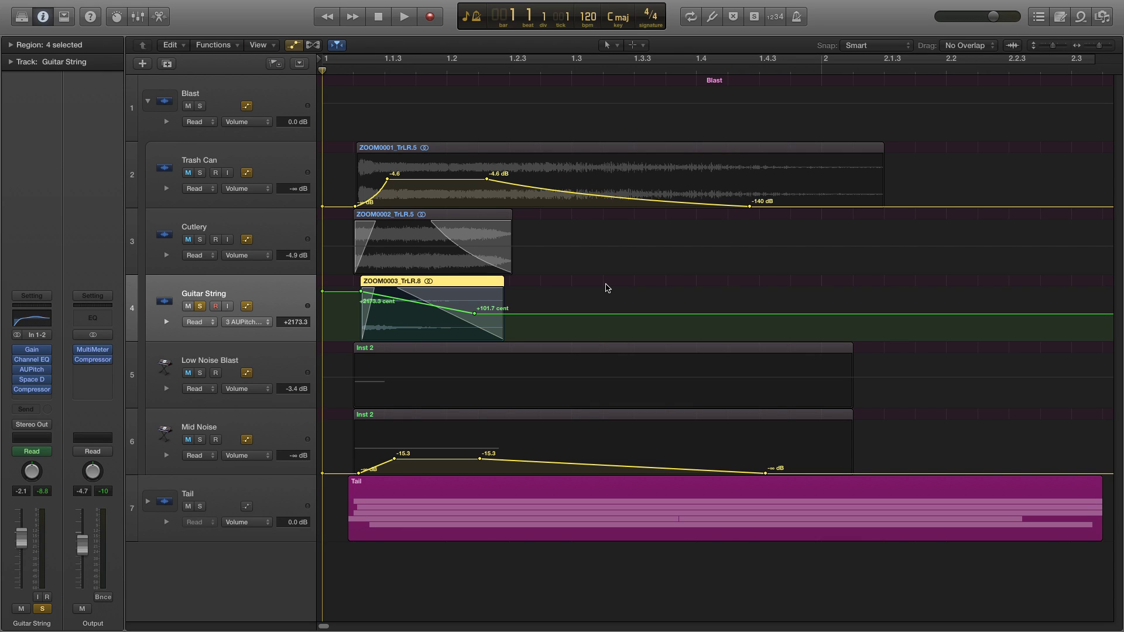
- Turn off solo on the Guitar String track, and solo the Low Noise Blast track
left_click(279, 226)
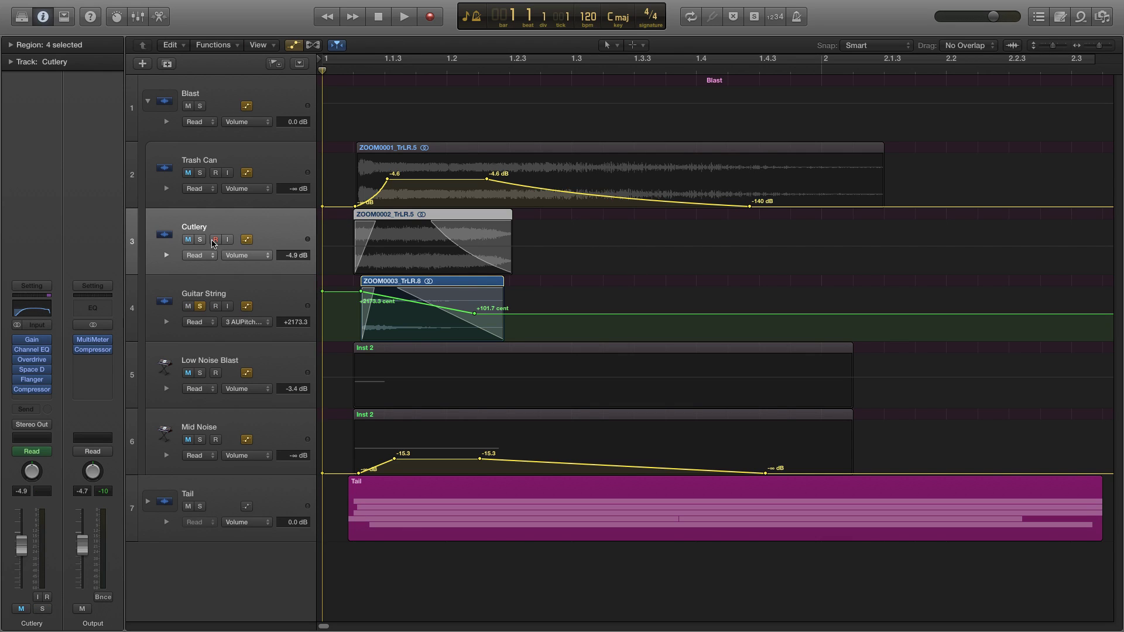
left_click(202, 309)
left_click(249, 355)
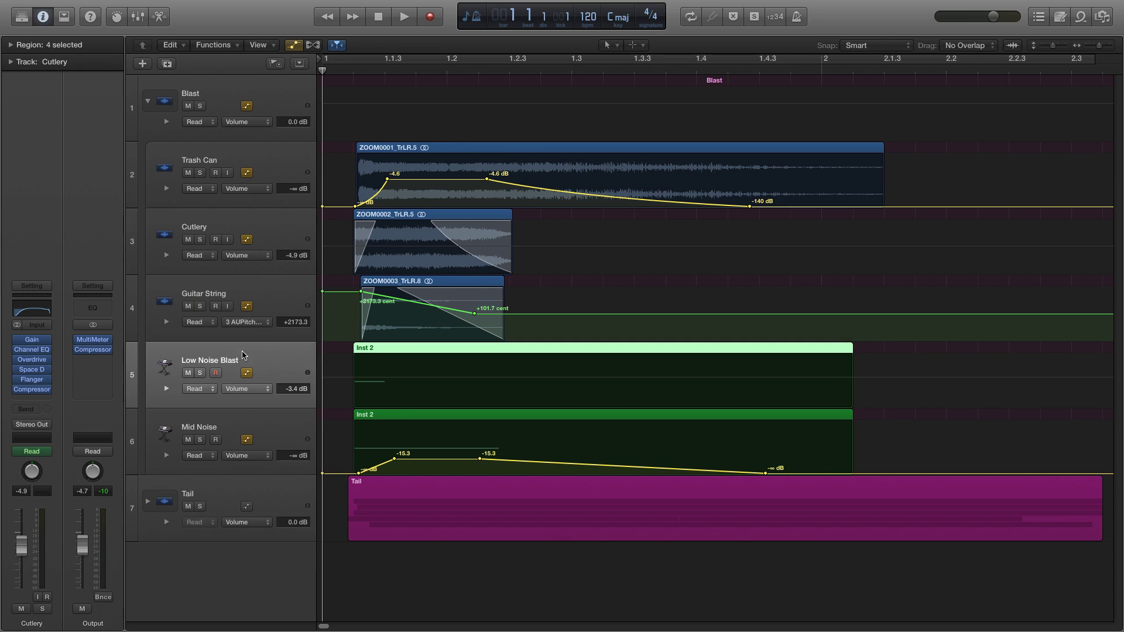
left_click(200, 372)
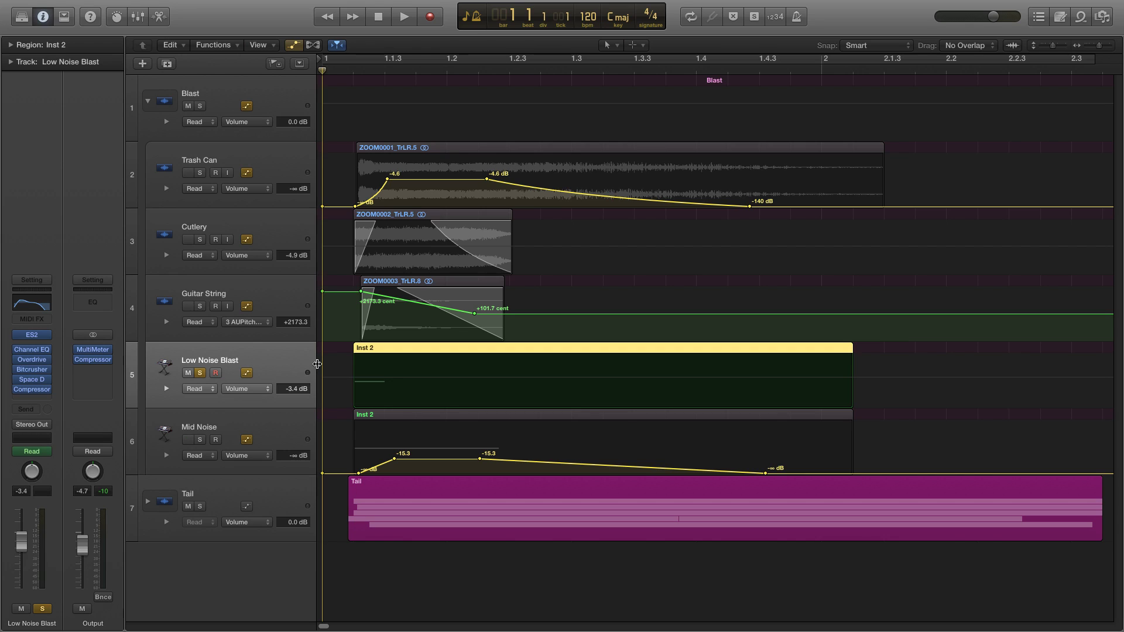
- Play the soloed Low Noise Blast track and return the playhead to the start
key("space")
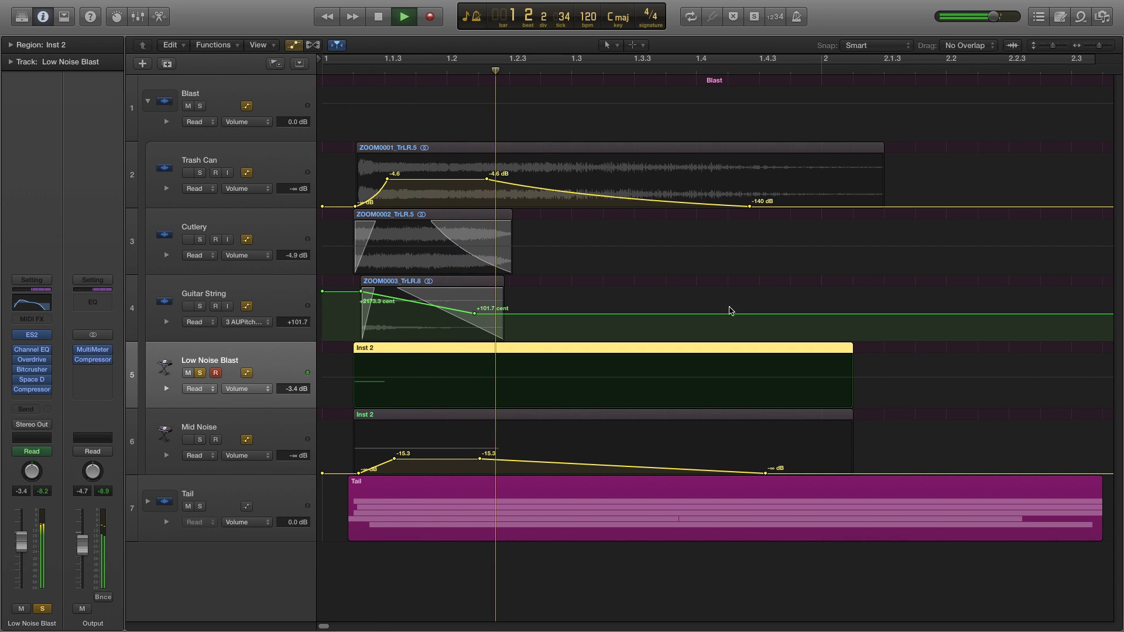
key("space")
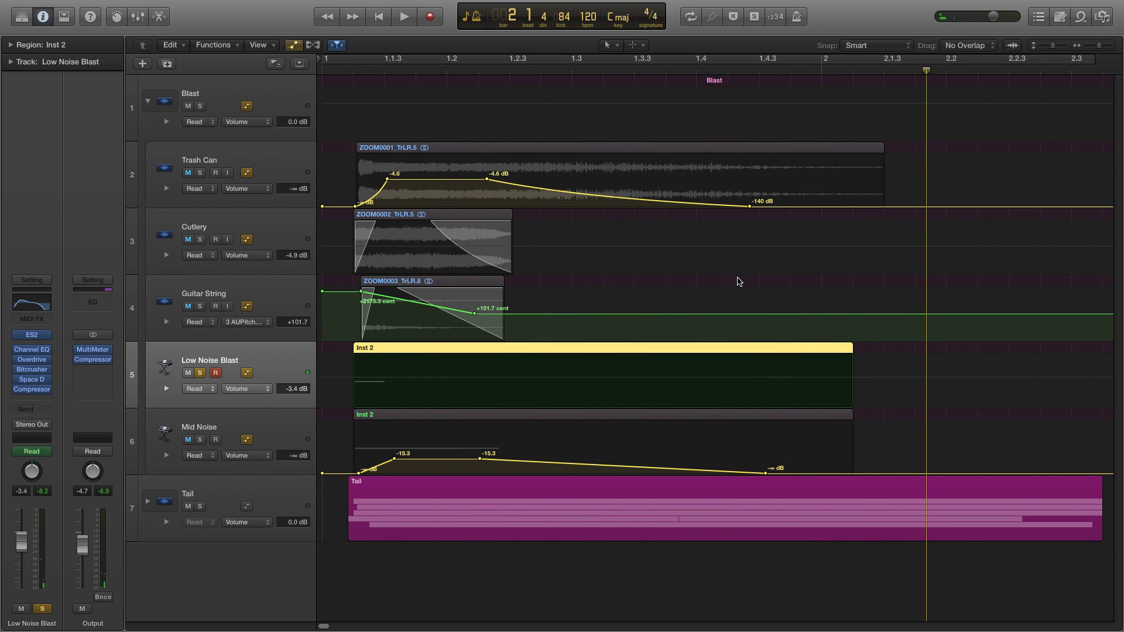
key("Return")
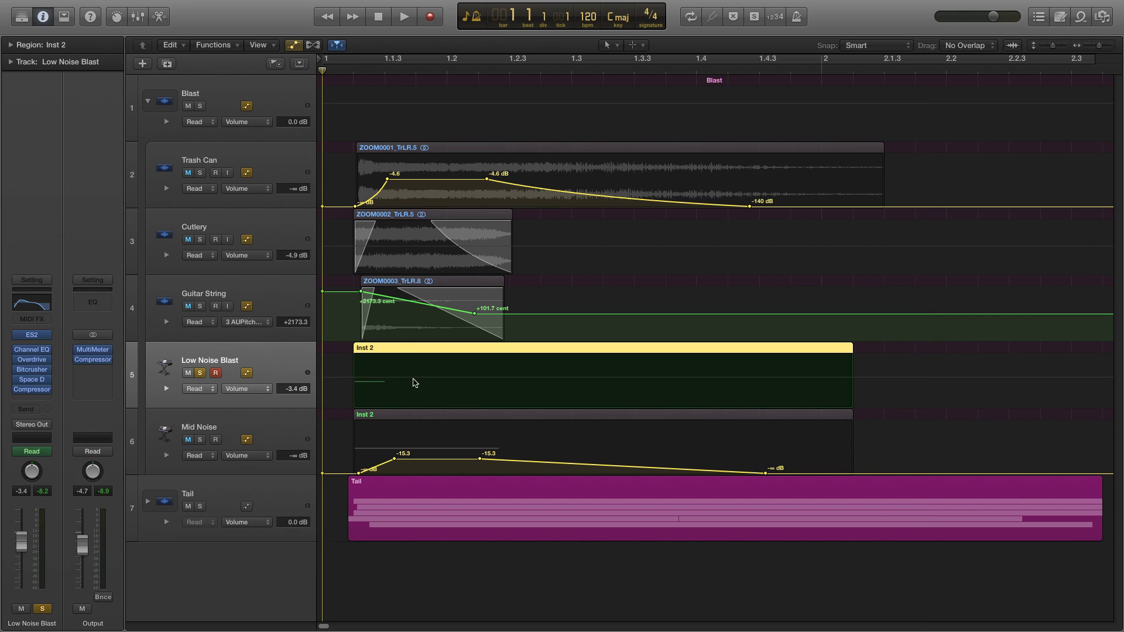
- Open the Low Noise Blast track's ES2 synthesizer, examine its oscillator, filter and envelope settings, and close the window
left_click(32, 339)
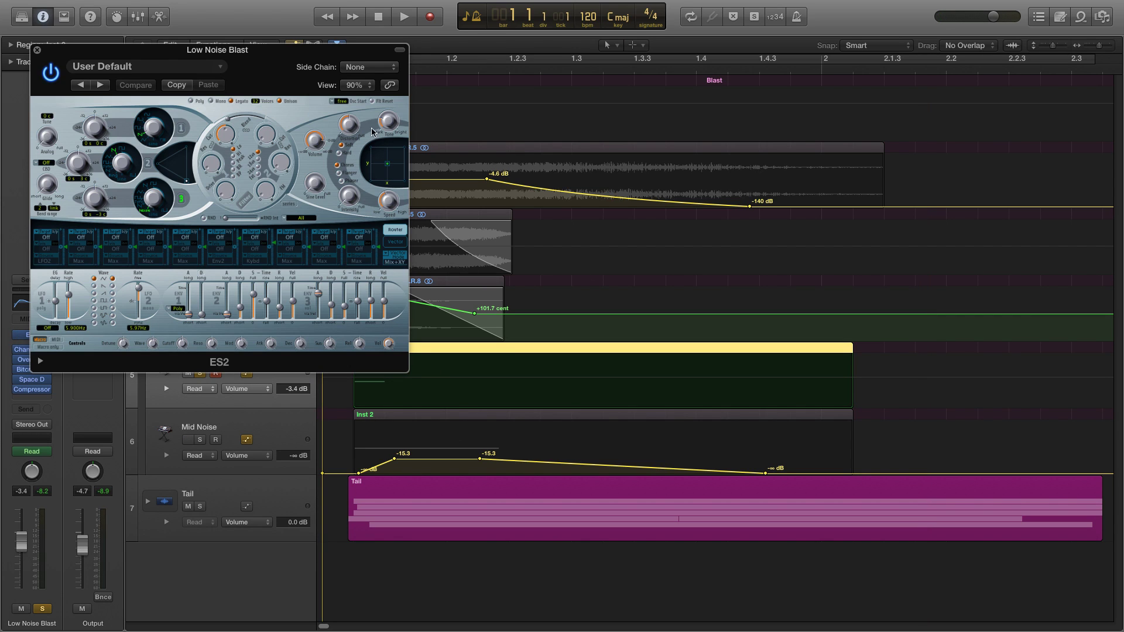
left_click_drag(263, 55, 569, 171)
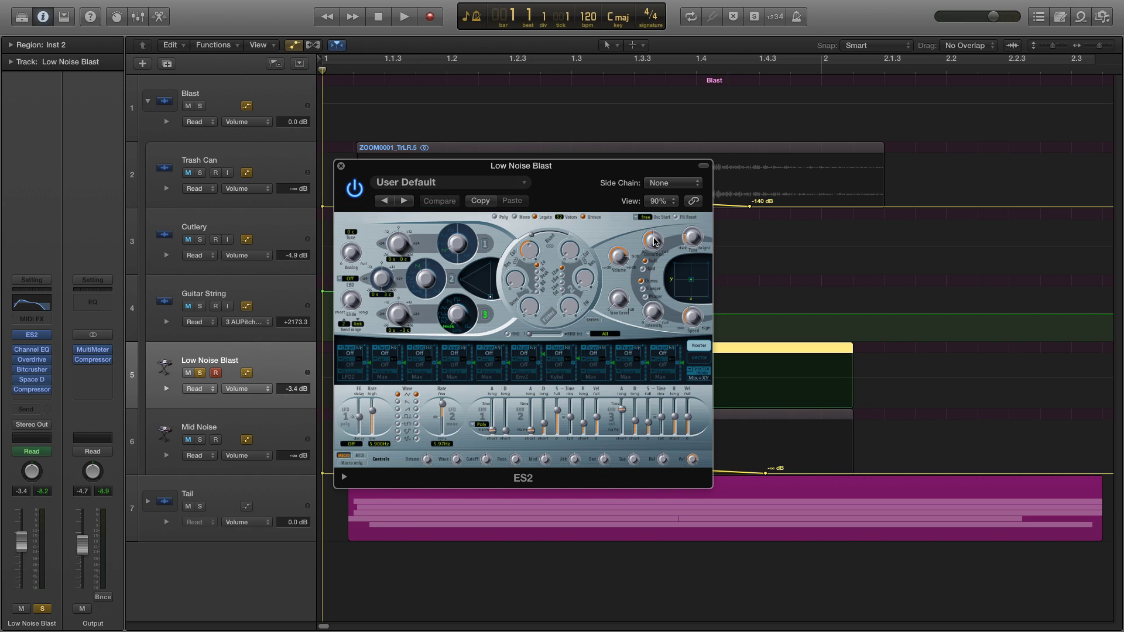
mouse_move(33, 391)
left_click(342, 168)
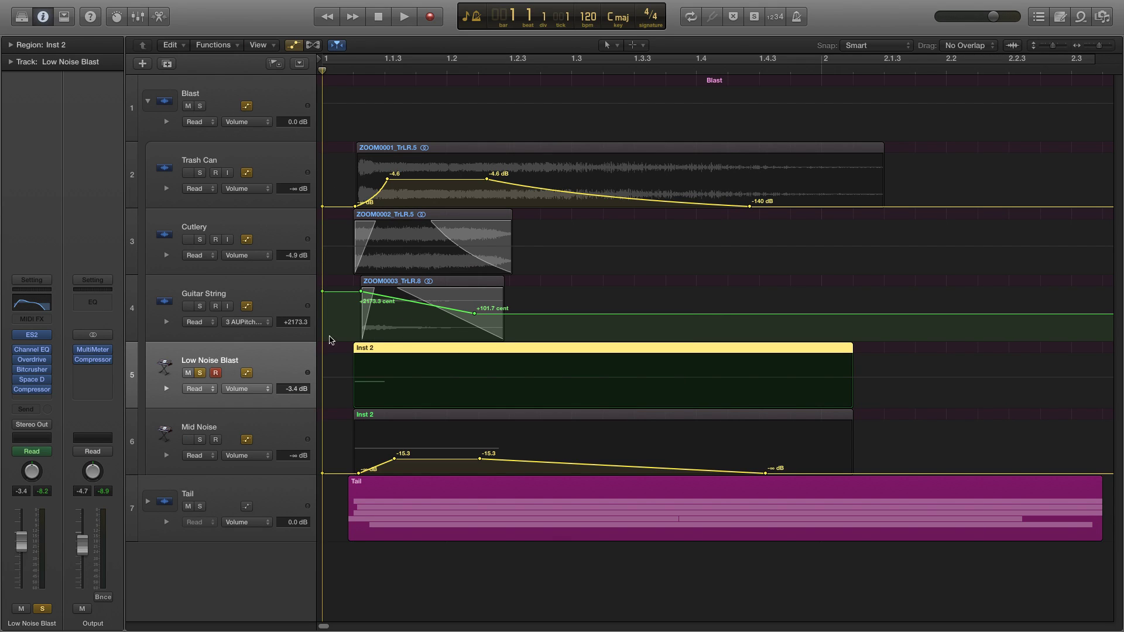
- Play the Low Noise Blast track once more to hear the ES2 sound, and return to the start
key("space")
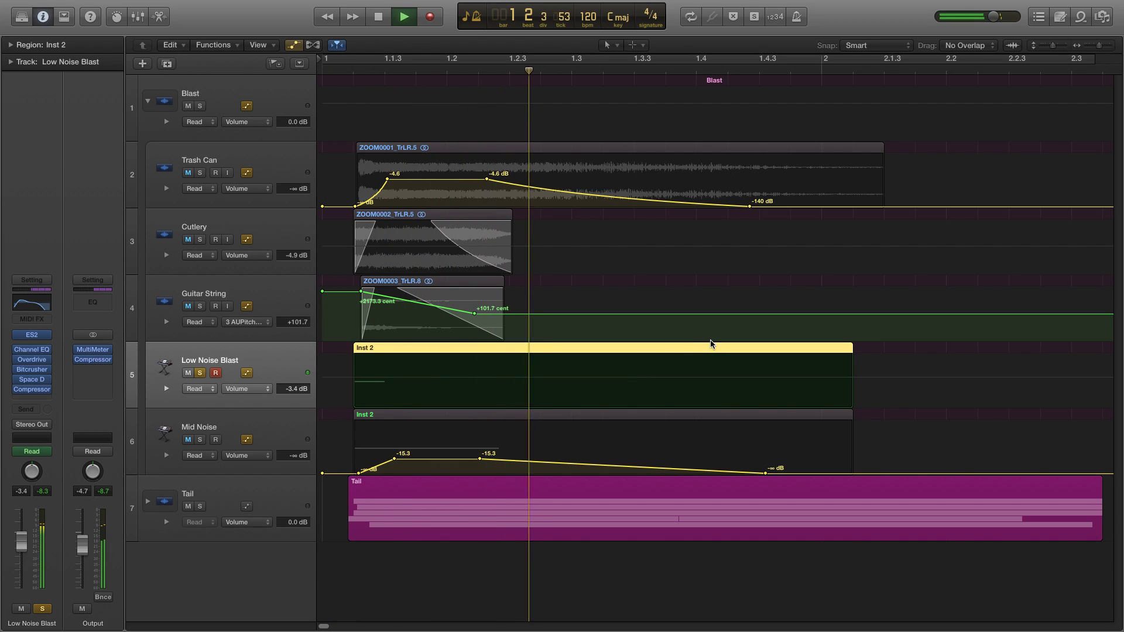
key("space")
key("Return")
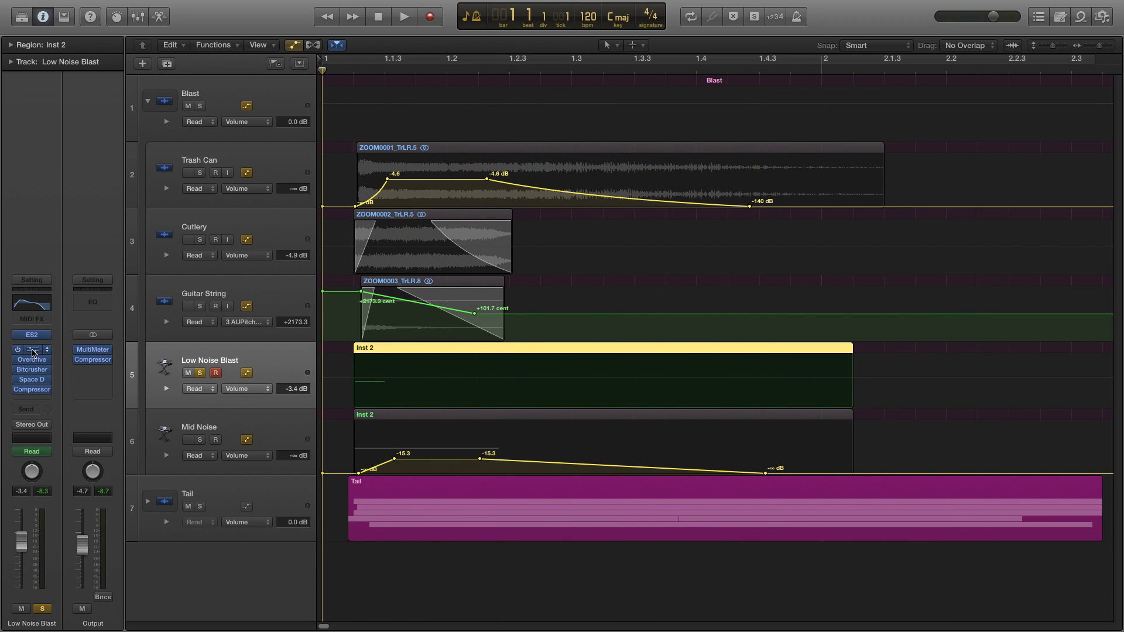
- Examine the Channel EQ curve and the Overdrive settings on the Low Noise Blast track, closing each window
left_click(32, 352)
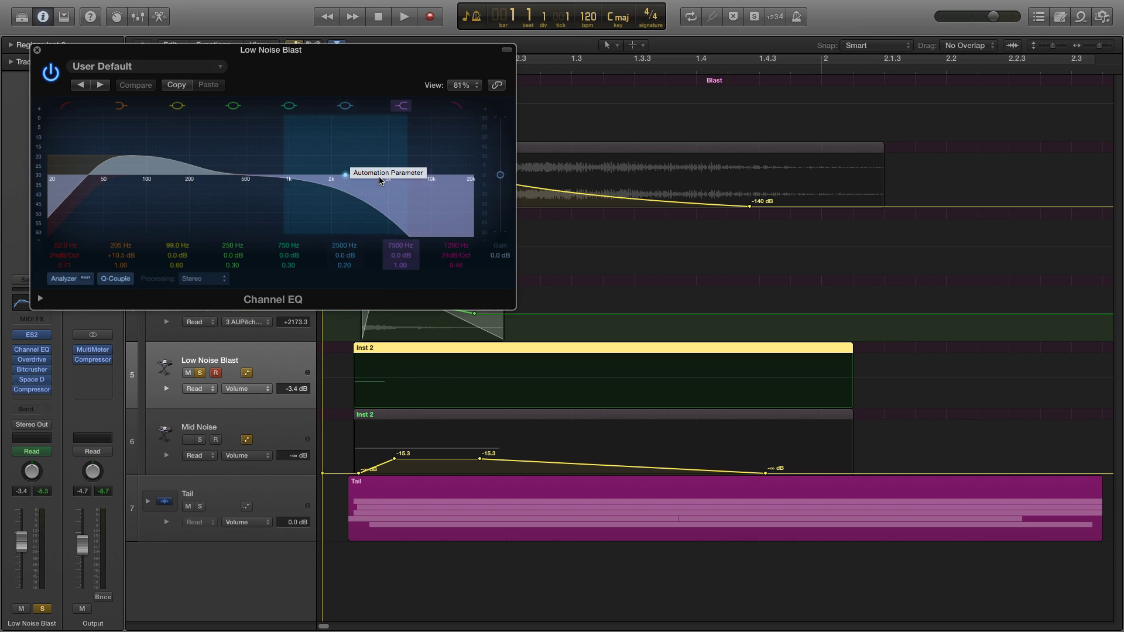
left_click(37, 49)
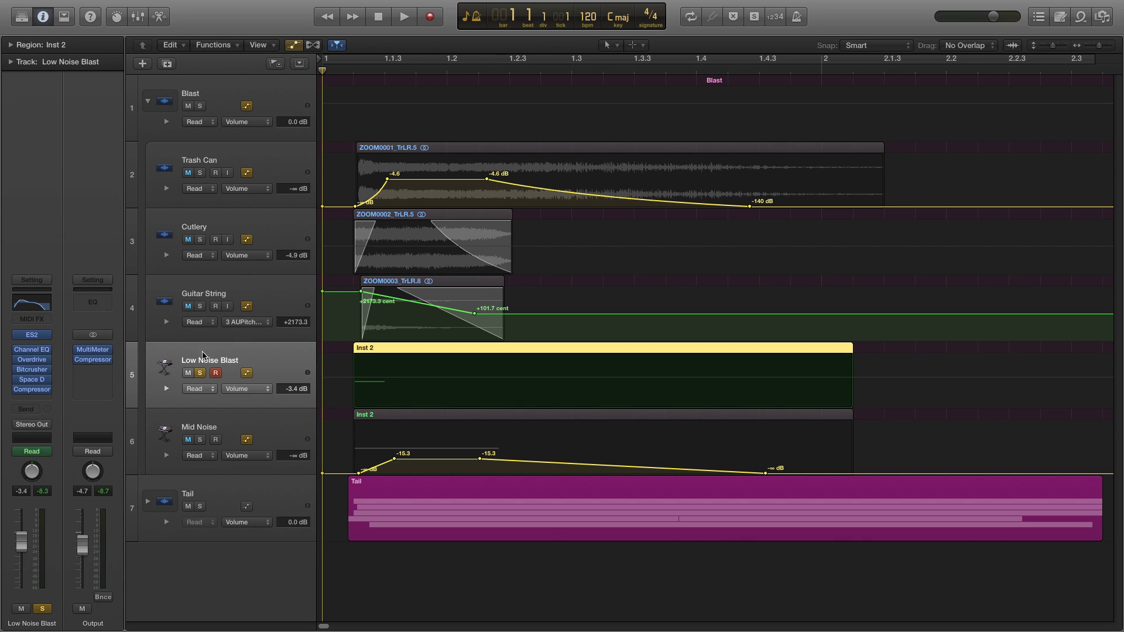
left_click(32, 360)
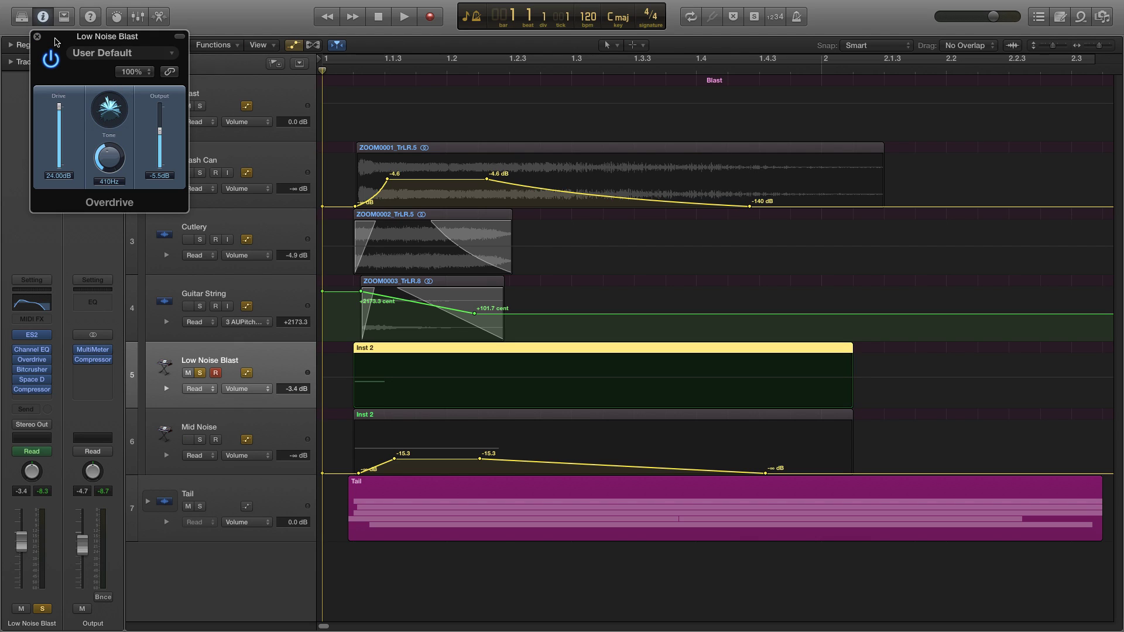
left_click(37, 36)
- Examine the Bitcrusher and Space Designer settings on the Low Noise Blast track, closing each window
left_click(32, 371)
left_click_drag(186, 41, 662, 209)
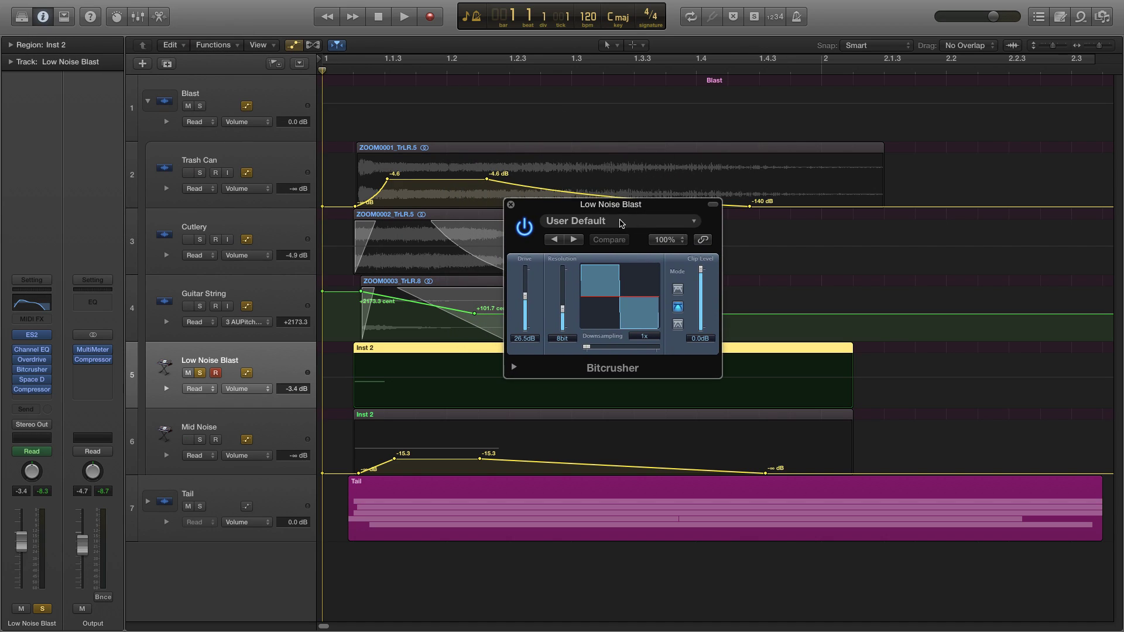
left_click(510, 205)
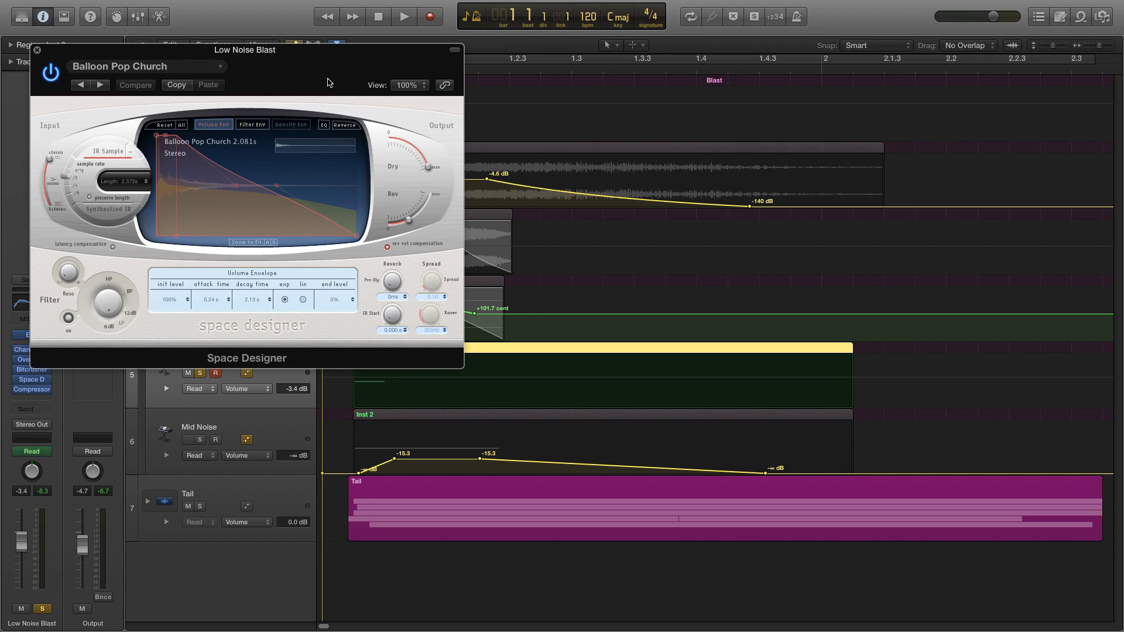
left_click_drag(328, 84, 682, 187)
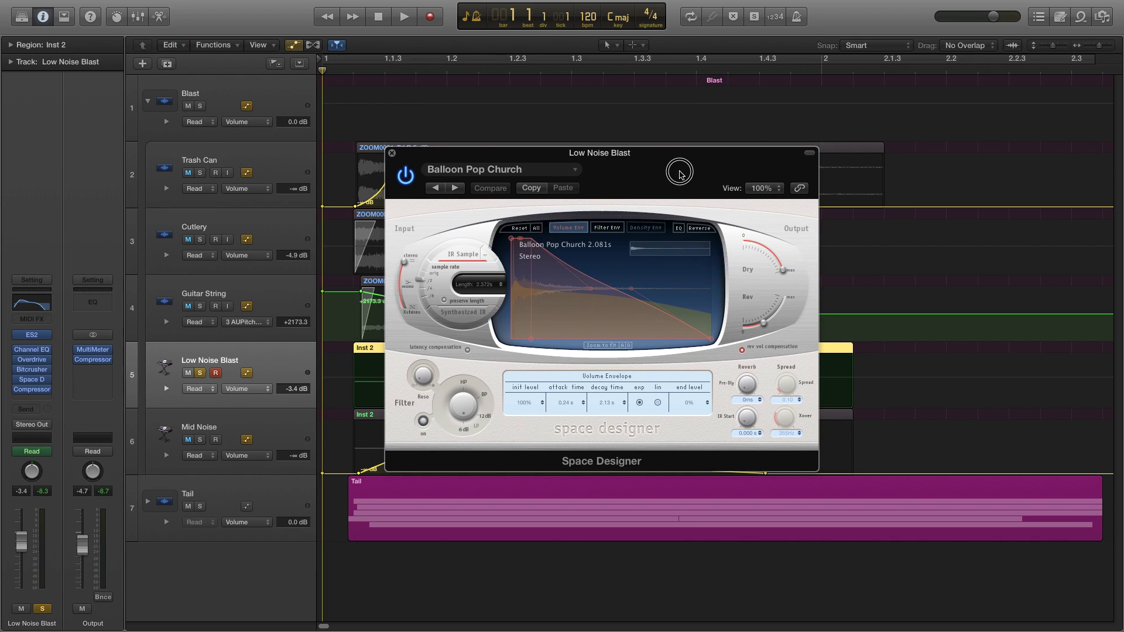
left_click(392, 154)
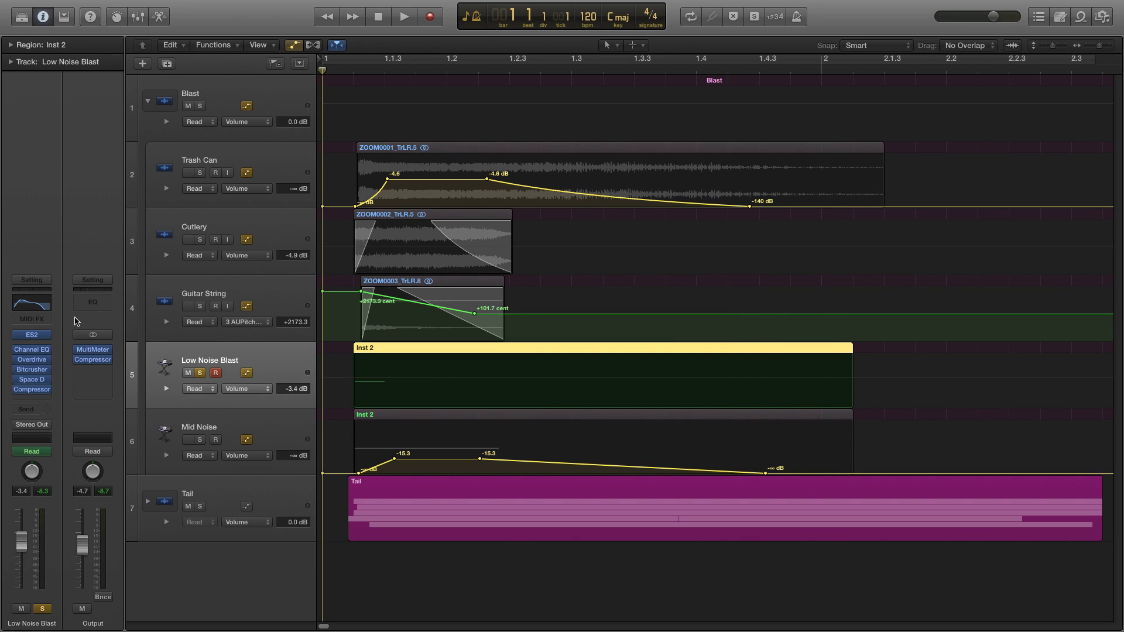
- Open the Low Noise Blast track's Compressor, examine its threshold, ratio, attack and release settings, and close the window
left_click(35, 391)
left_click_drag(265, 41, 711, 191)
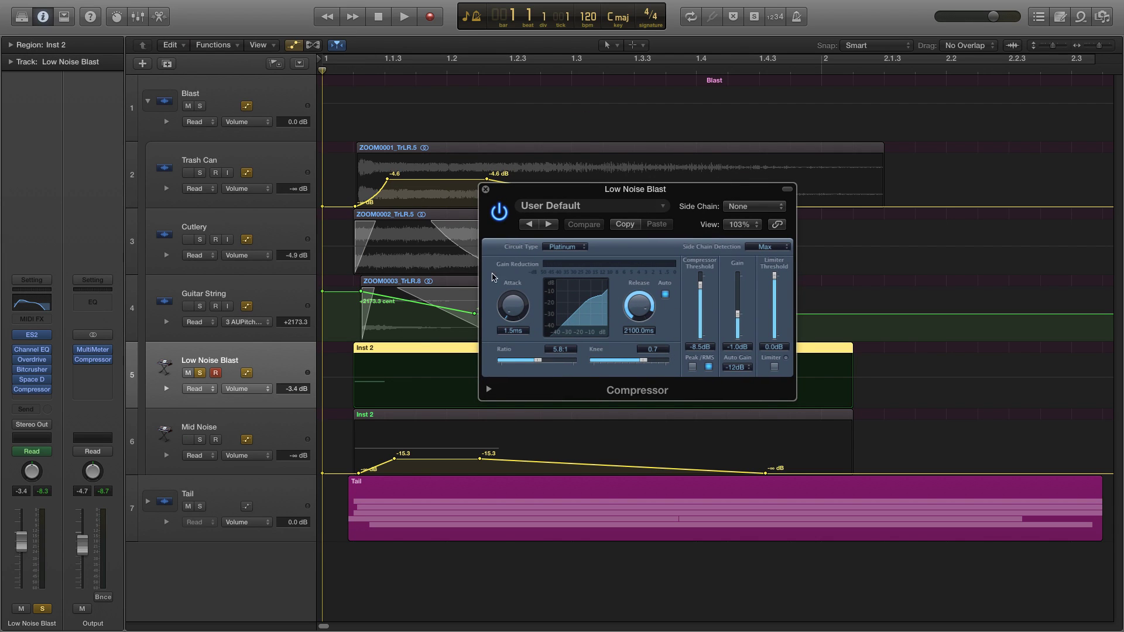
left_click(486, 189)
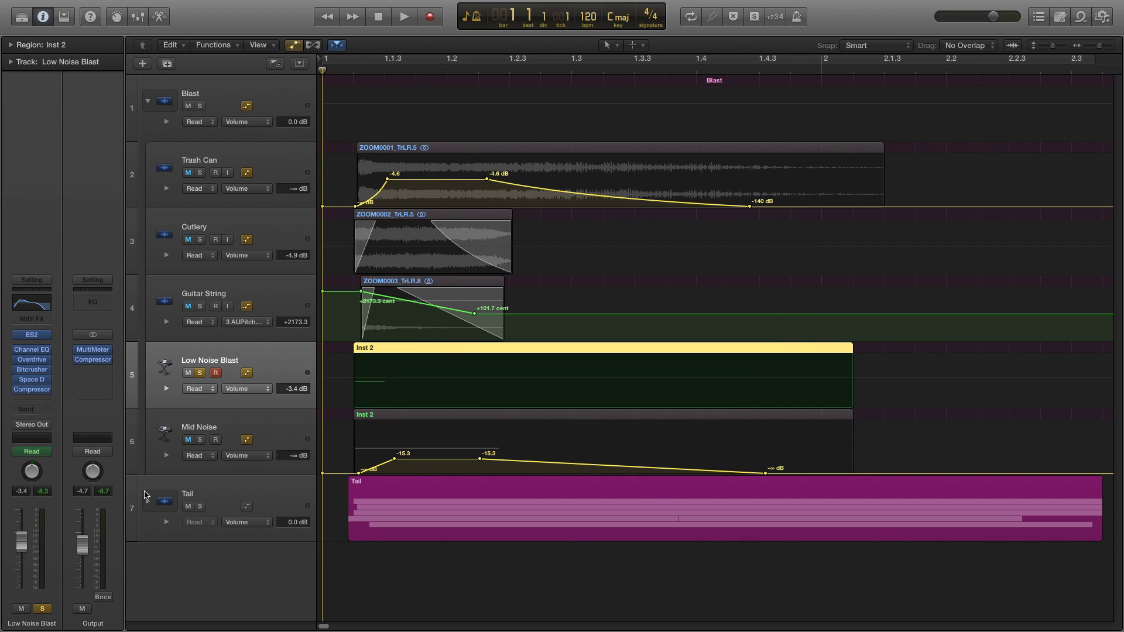
- Select the Mid Noise track, examine its ES2 synthesizer settings, and close the window
left_click(195, 421)
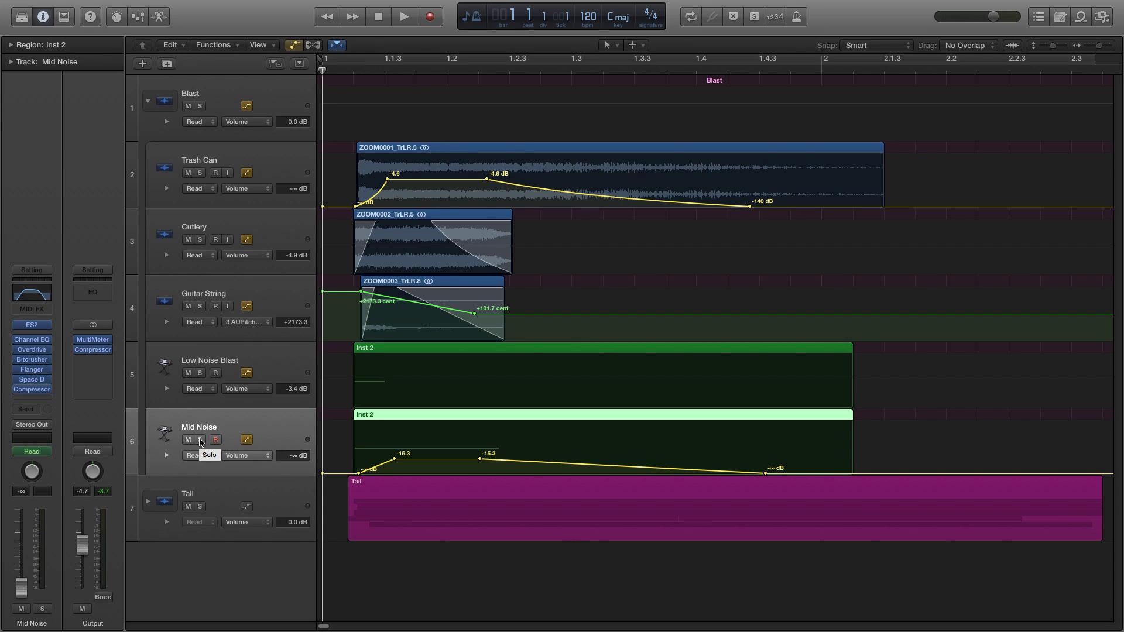
left_click(32, 324)
left_click_drag(284, 38, 665, 66)
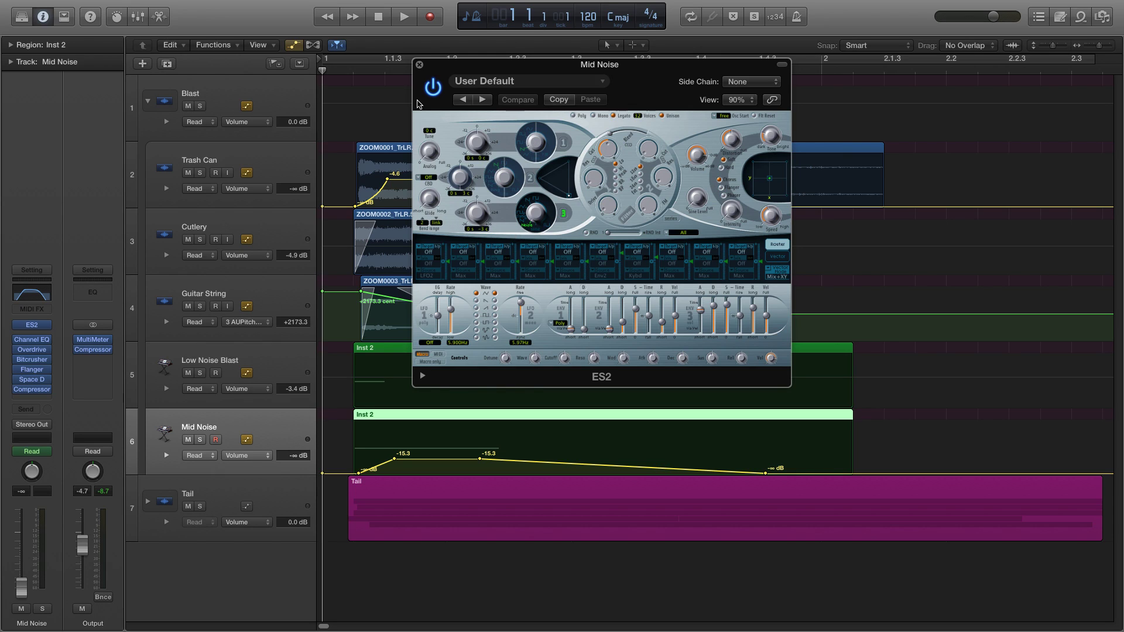
left_click(419, 65)
- Solo the Mid Noise track, play it, and return the playhead to the start
left_click(199, 443)
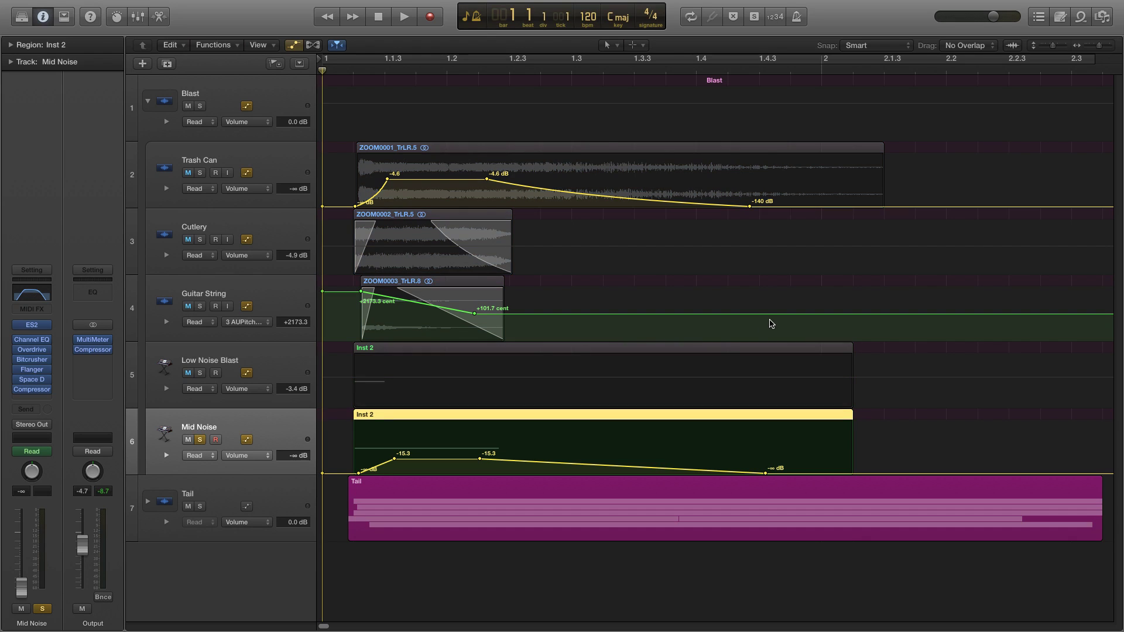
key("space")
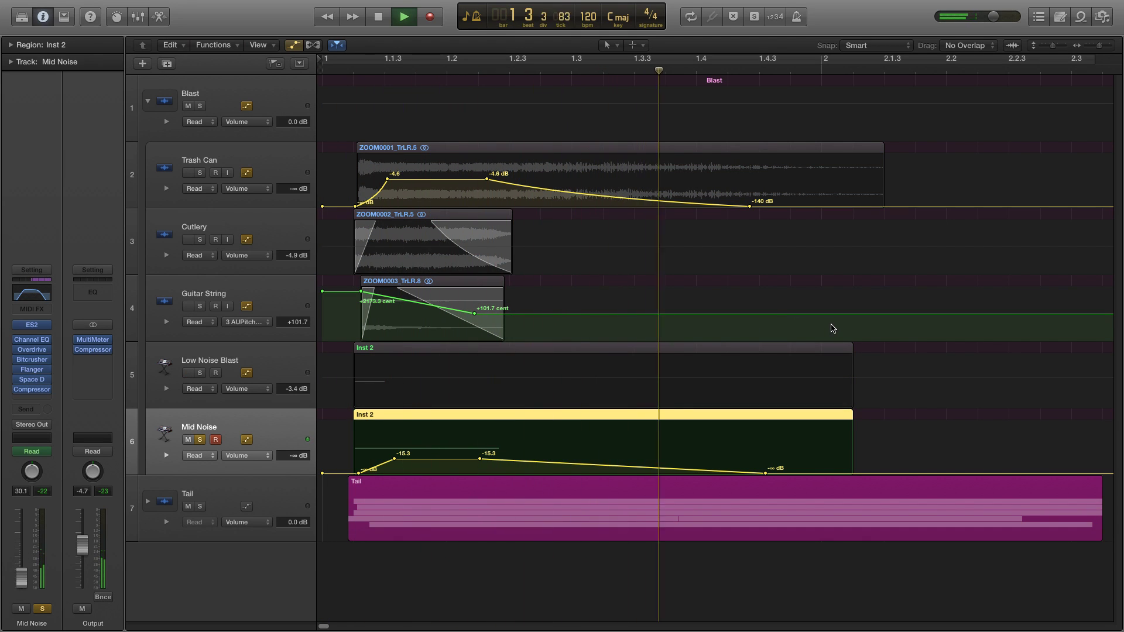
key("space")
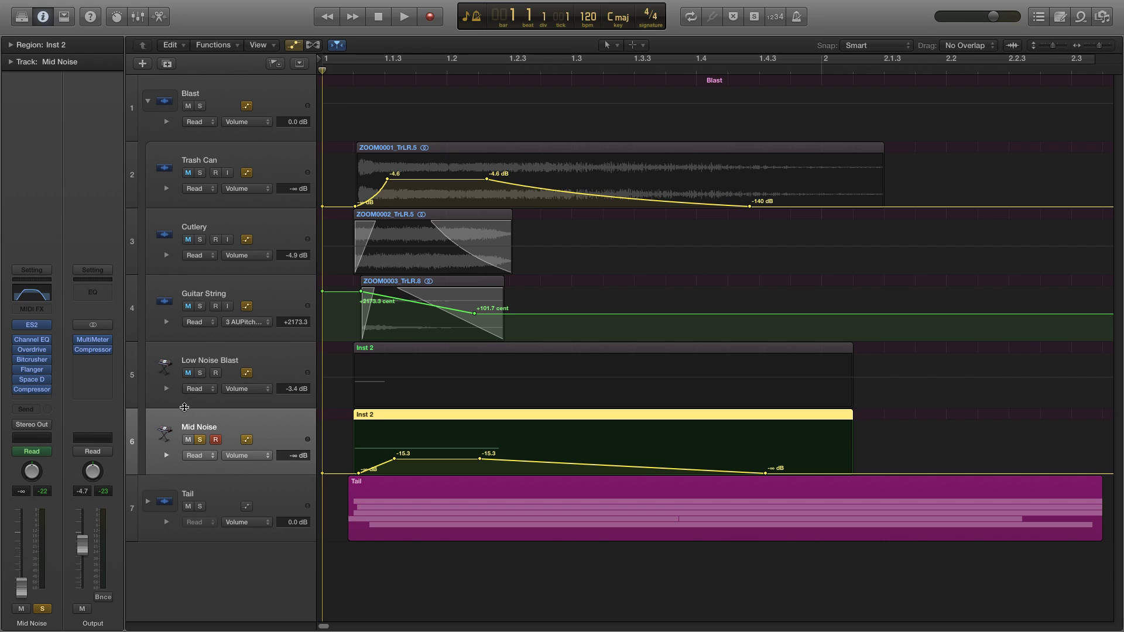
- Examine the Channel EQ, Overdrive and Bitcrusher settings on the Mid Noise track, closing each window
left_click(32, 340)
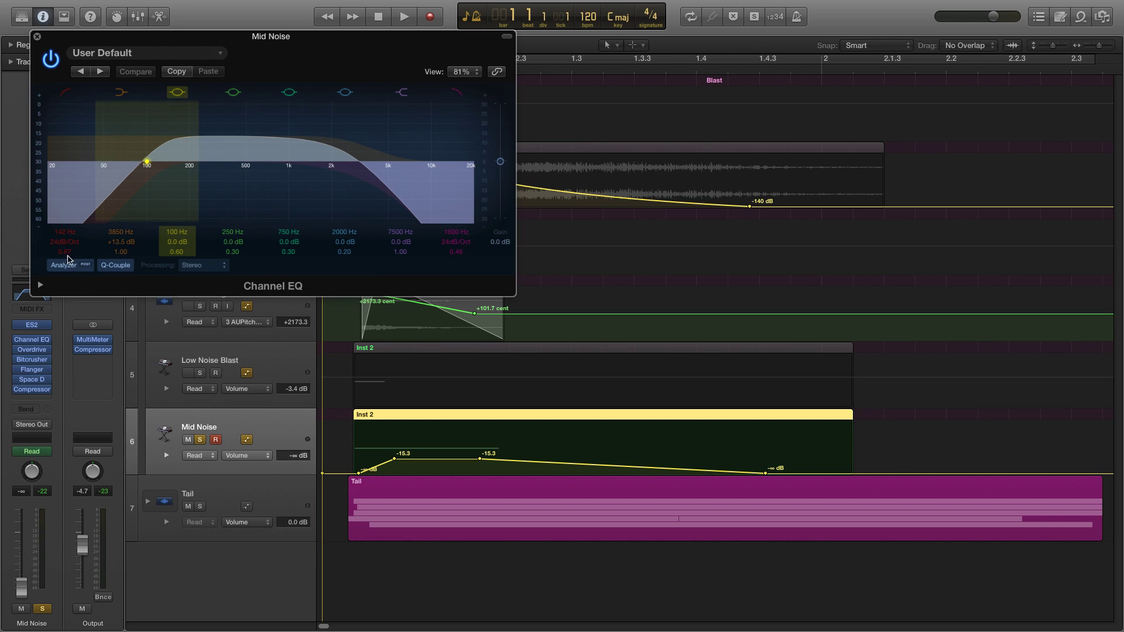
left_click(36, 36)
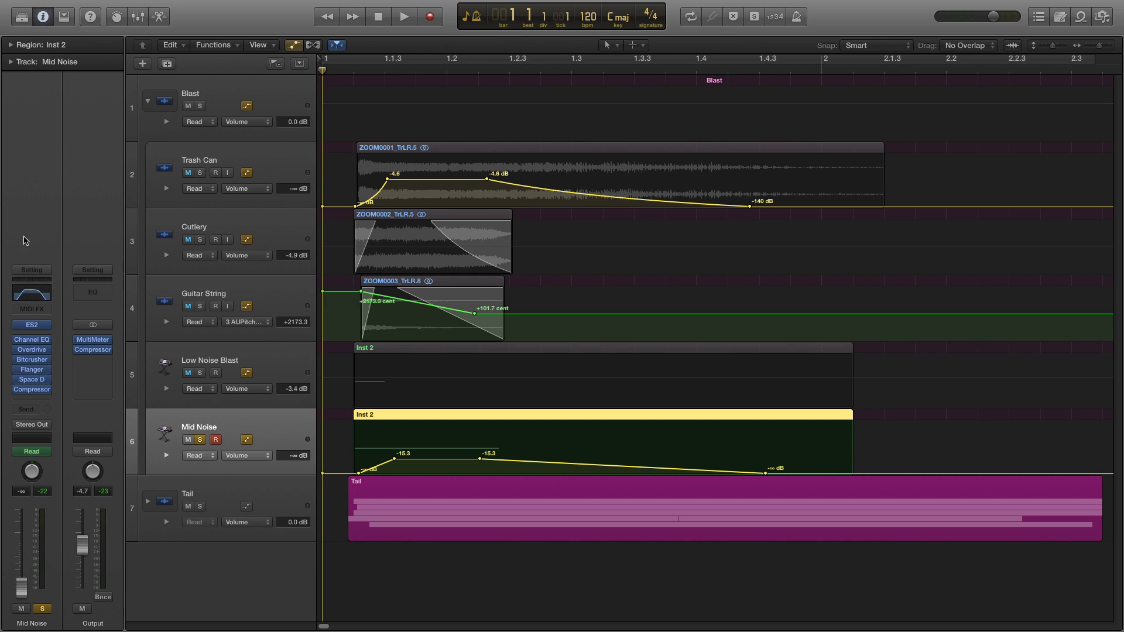
left_click(32, 350)
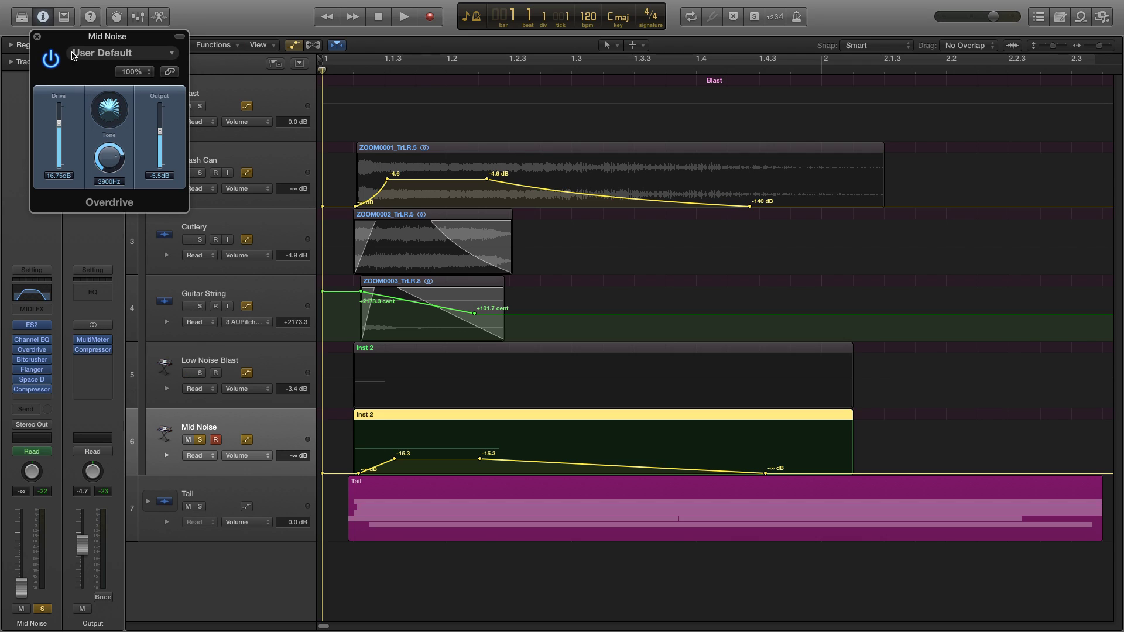
left_click(36, 36)
left_click(32, 360)
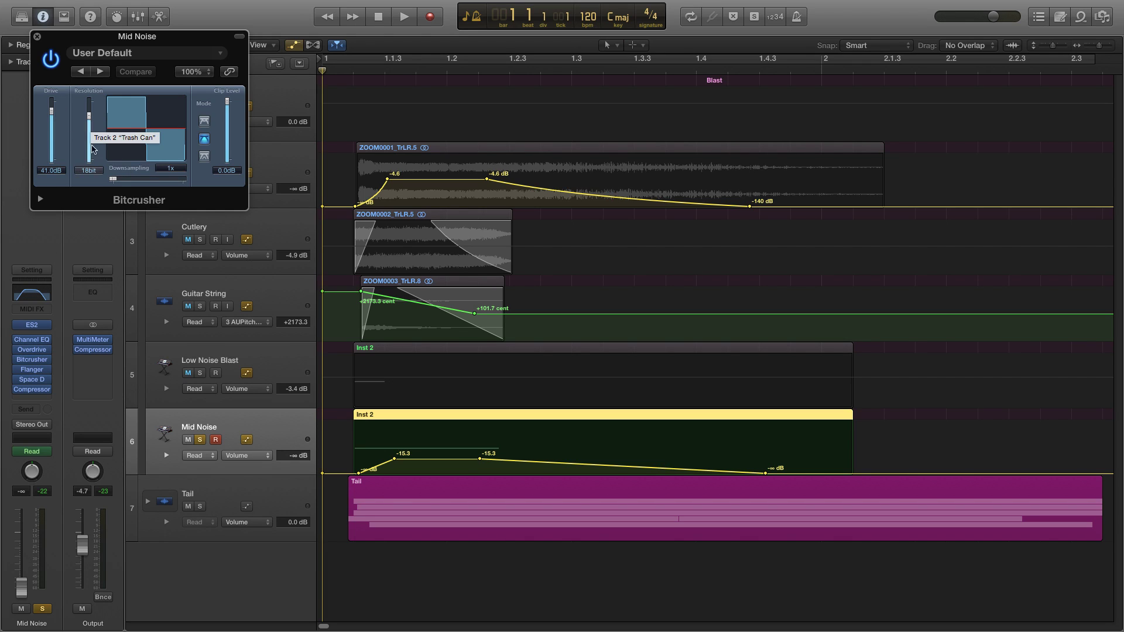
left_click(36, 36)
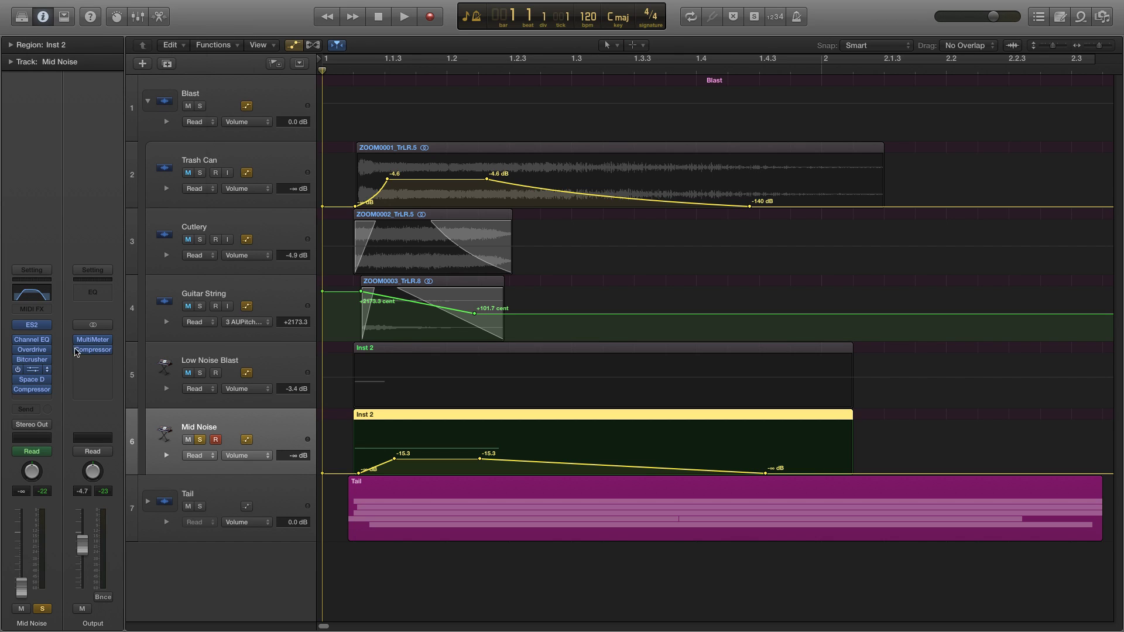
- Examine the Flanger, Space Designer and Compressor settings on the Mid Noise track, closing each window
left_click(50, 367)
left_click_drag(133, 45, 638, 238)
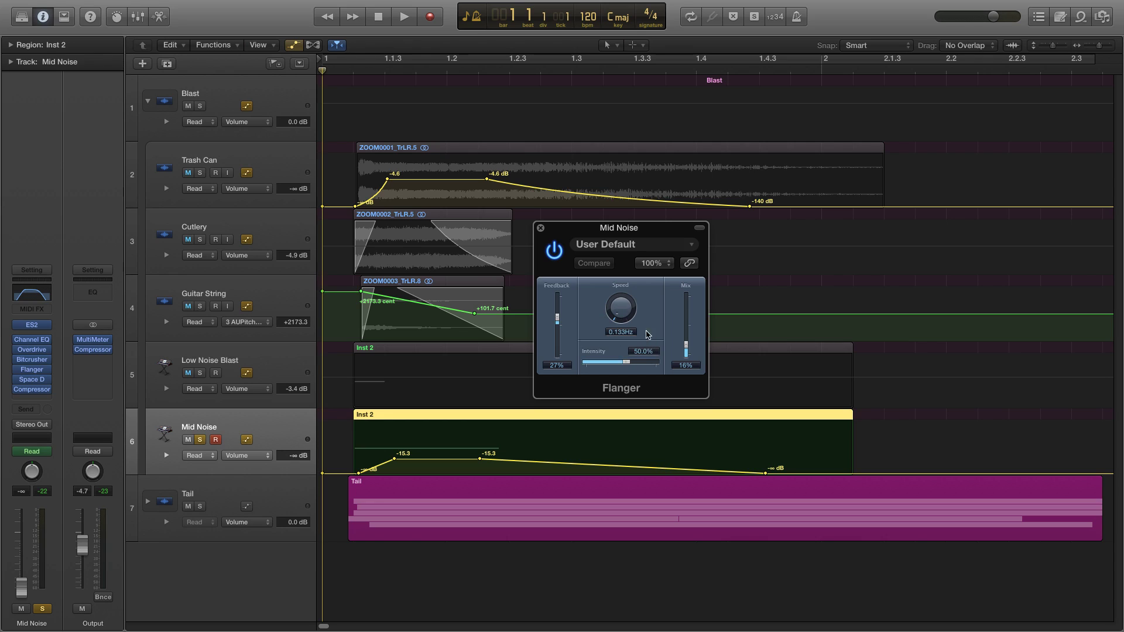
left_click(540, 228)
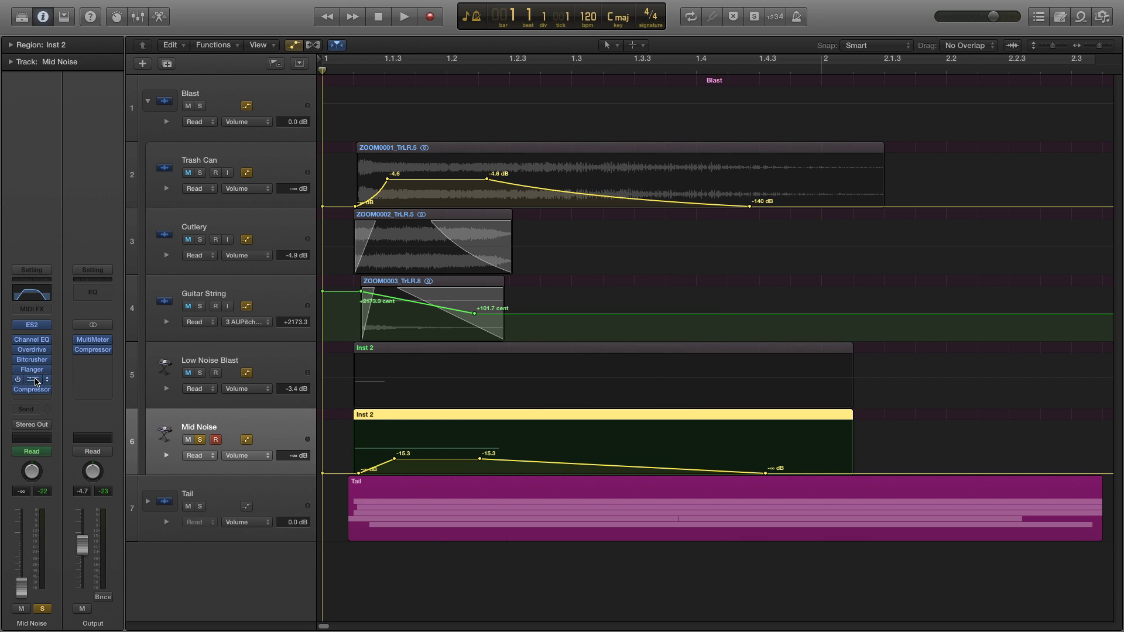
left_click(36, 381)
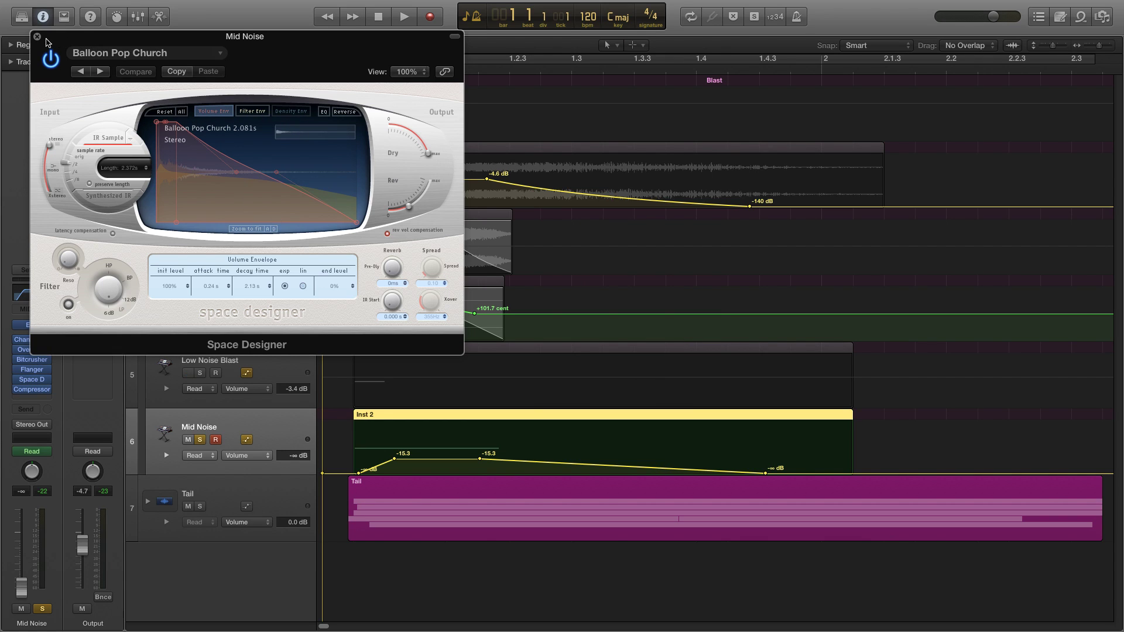
left_click(36, 36)
left_click(31, 389)
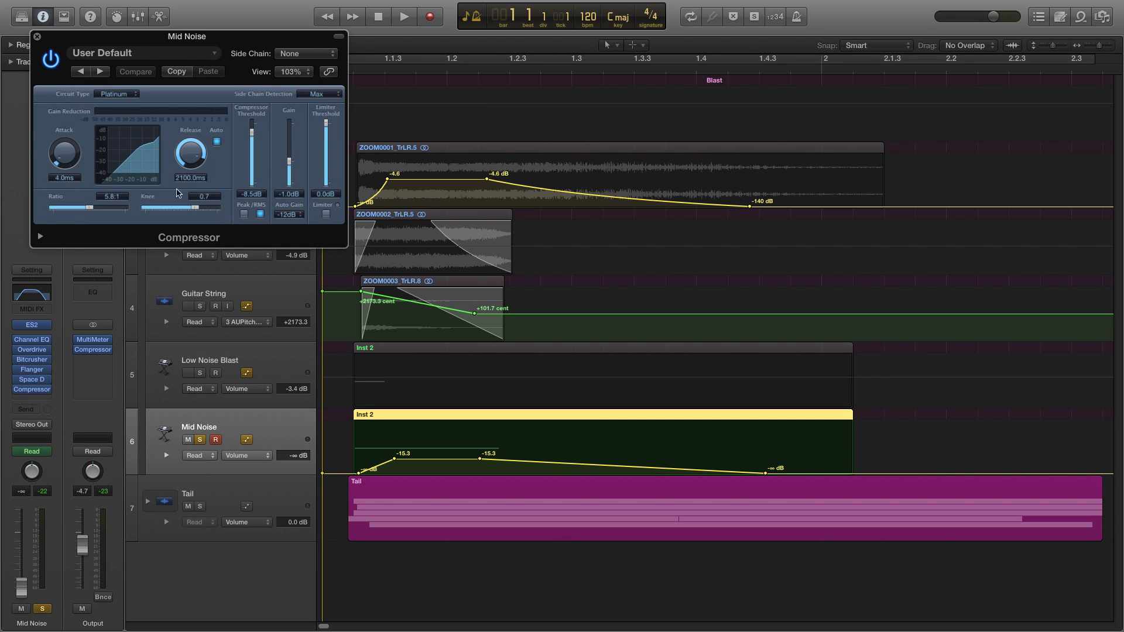
left_click(35, 36)
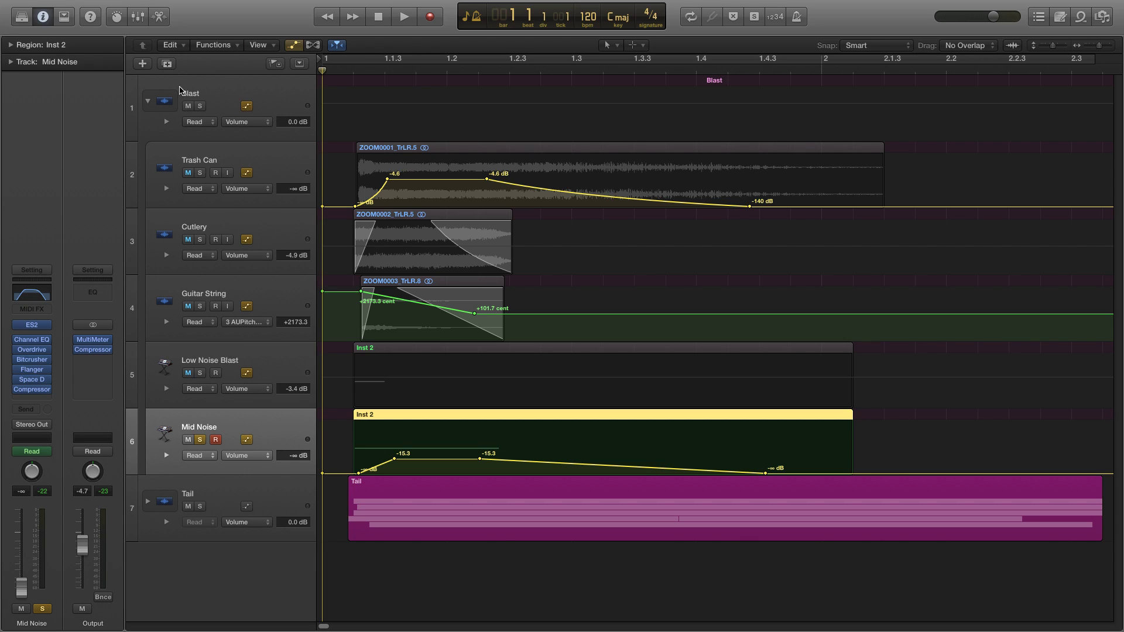
- Turn off solo on the Mid Noise track, then collapse the Blast stack and expand the Tail stack
left_click(202, 439)
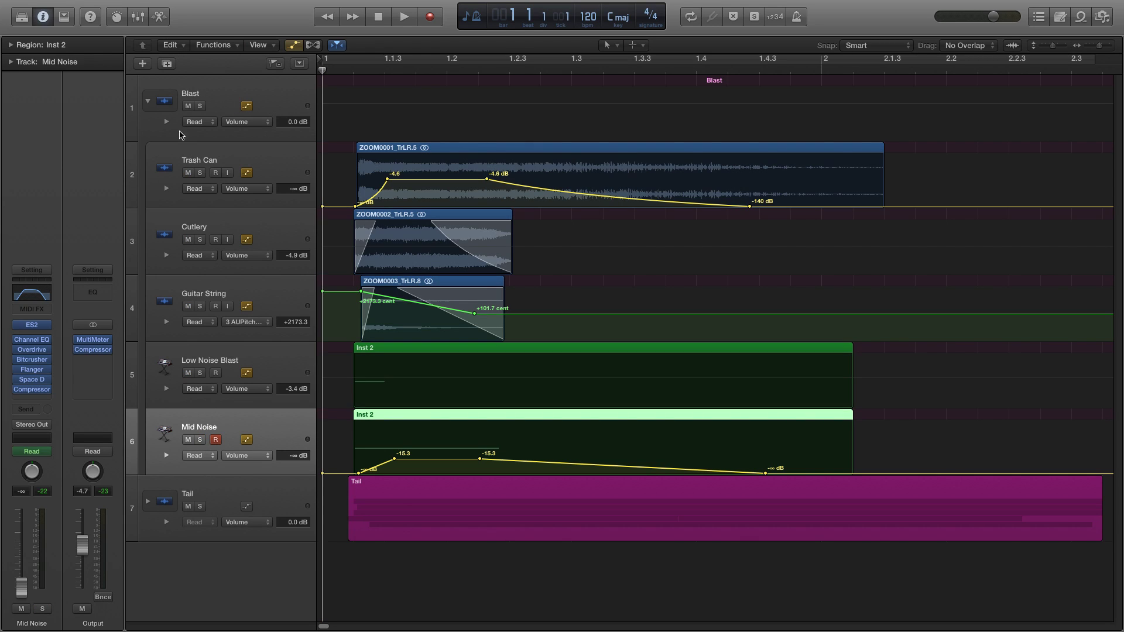
left_click(148, 102)
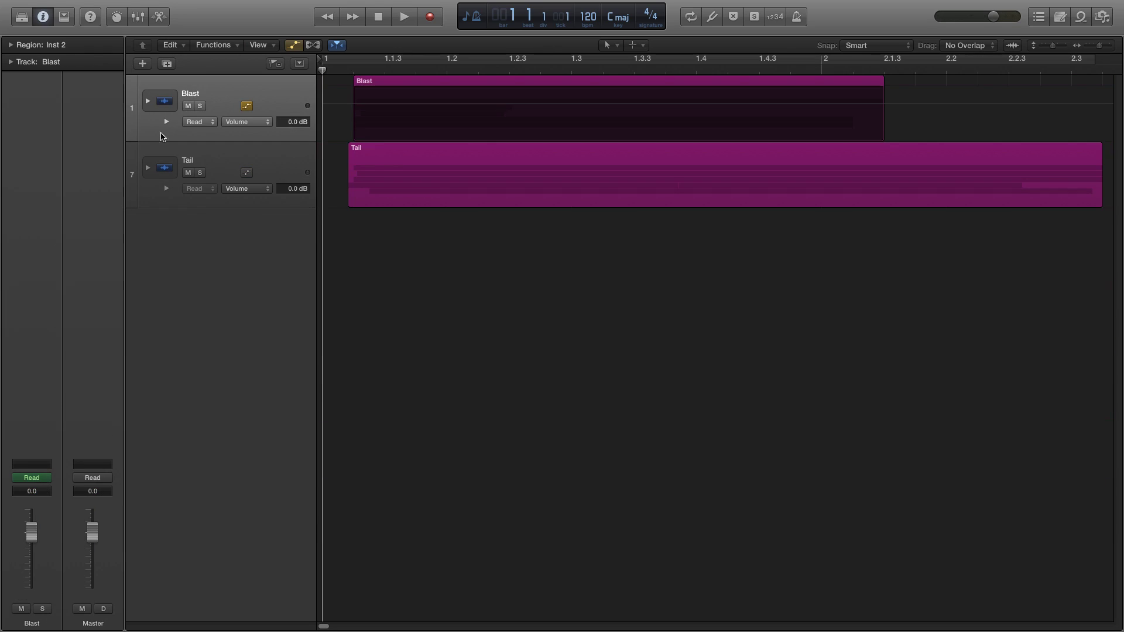
left_click(147, 168)
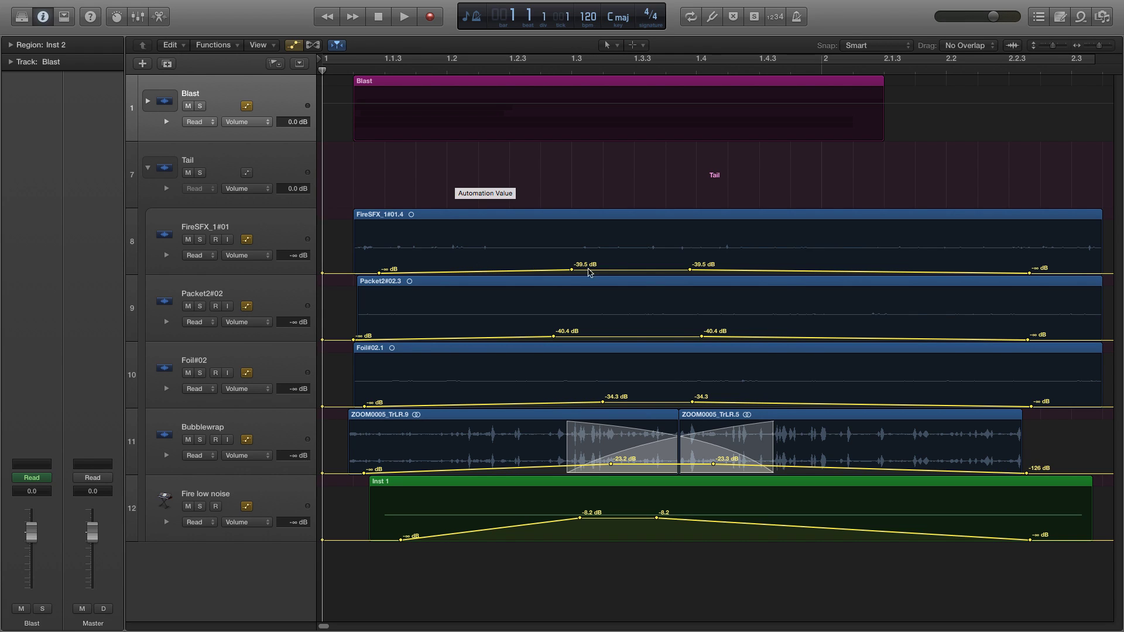
- Select the FireSFX_1#01 track, examine the Space Designer reverb on its Bus 1 send, and close the window
left_click(235, 231)
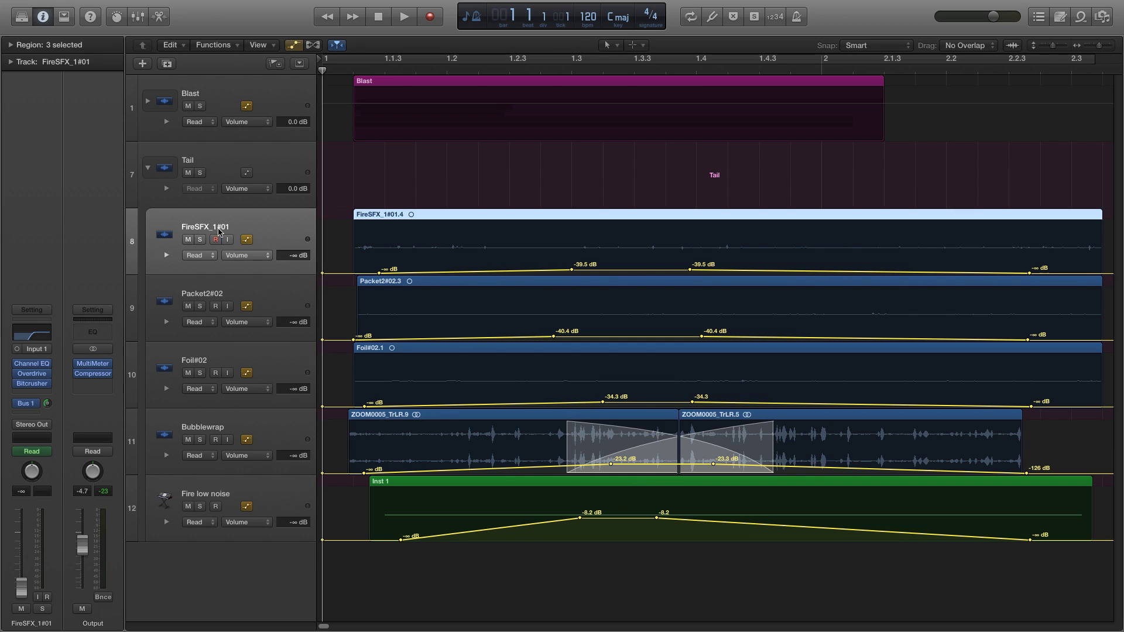
left_click(30, 404)
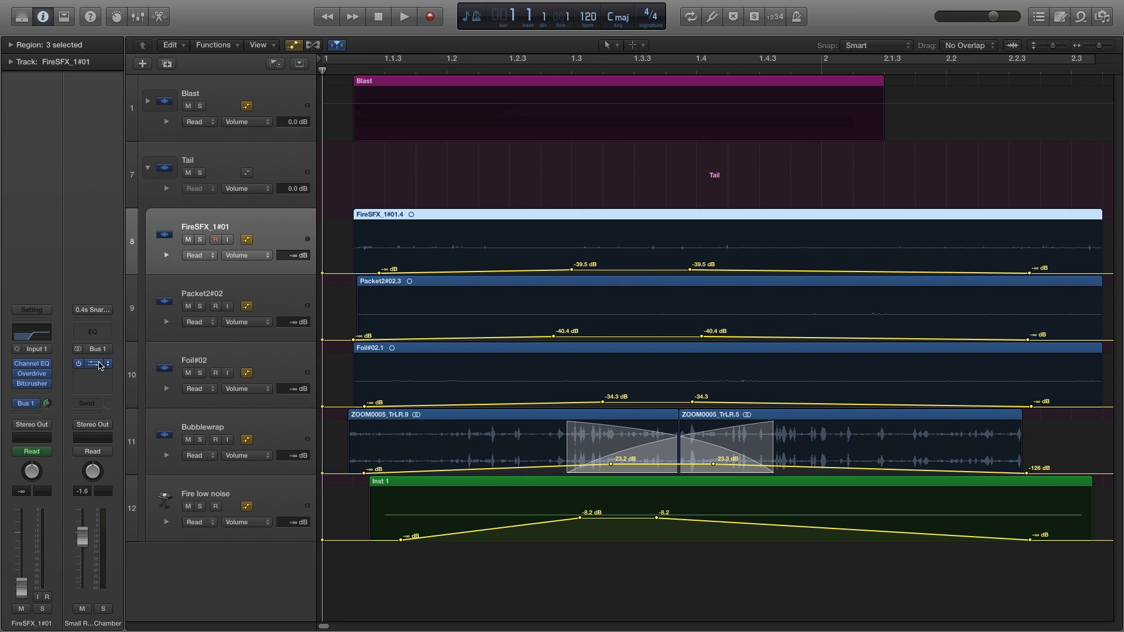
left_click(94, 363)
left_click_drag(349, 29, 527, 79)
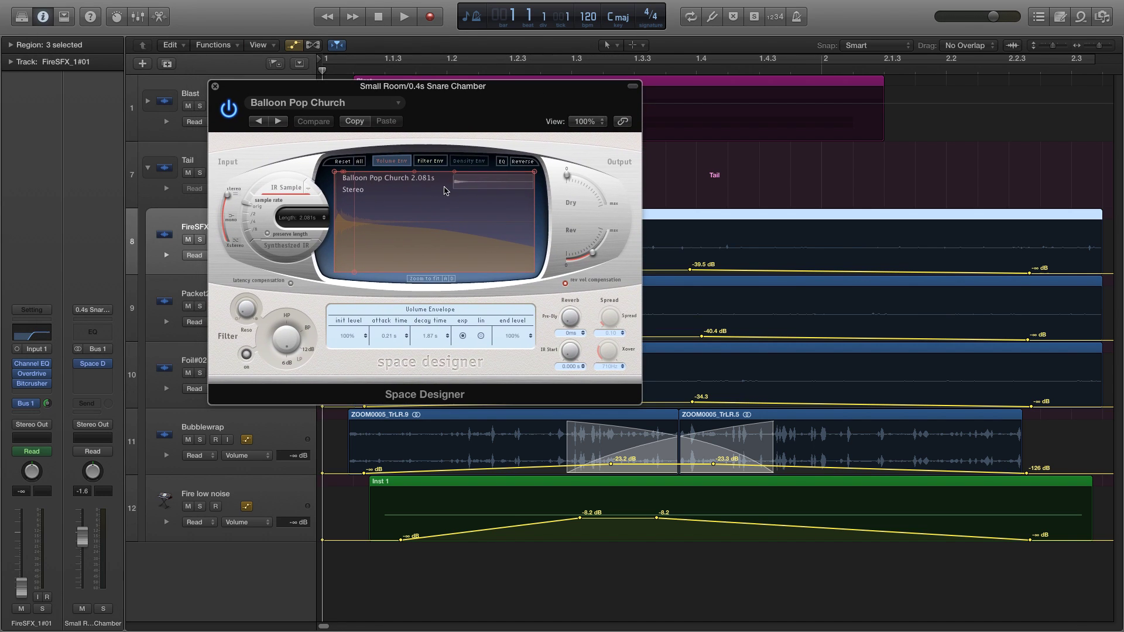
left_click(214, 86)
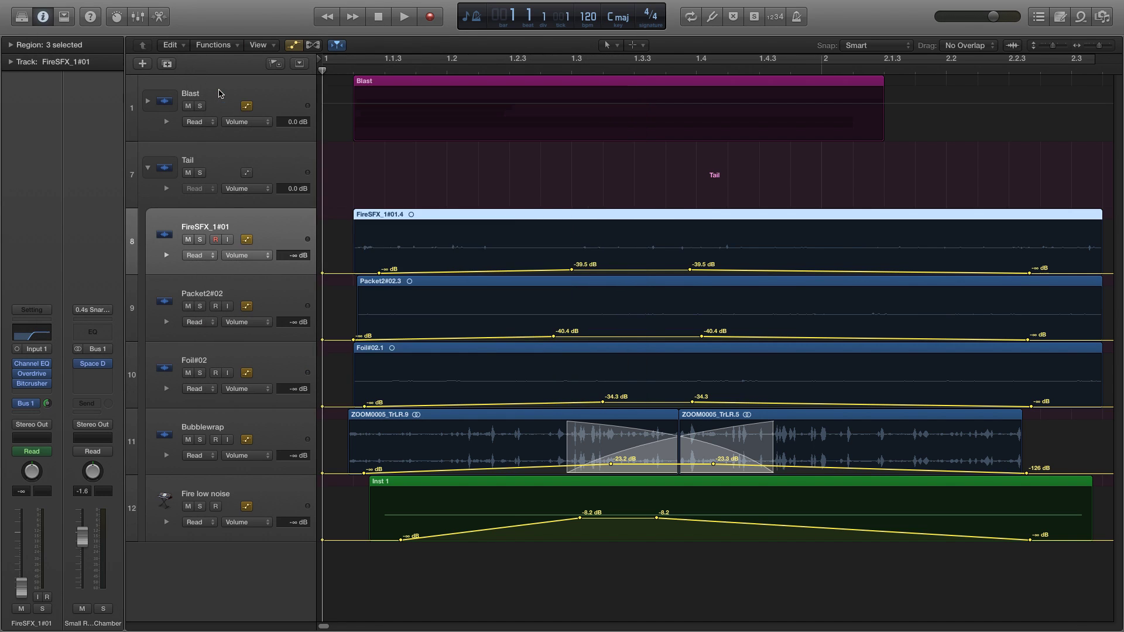
- Solo the FireSFX_1#01 track and play it, stopping playback partway through the region
left_click(199, 239)
key("space")
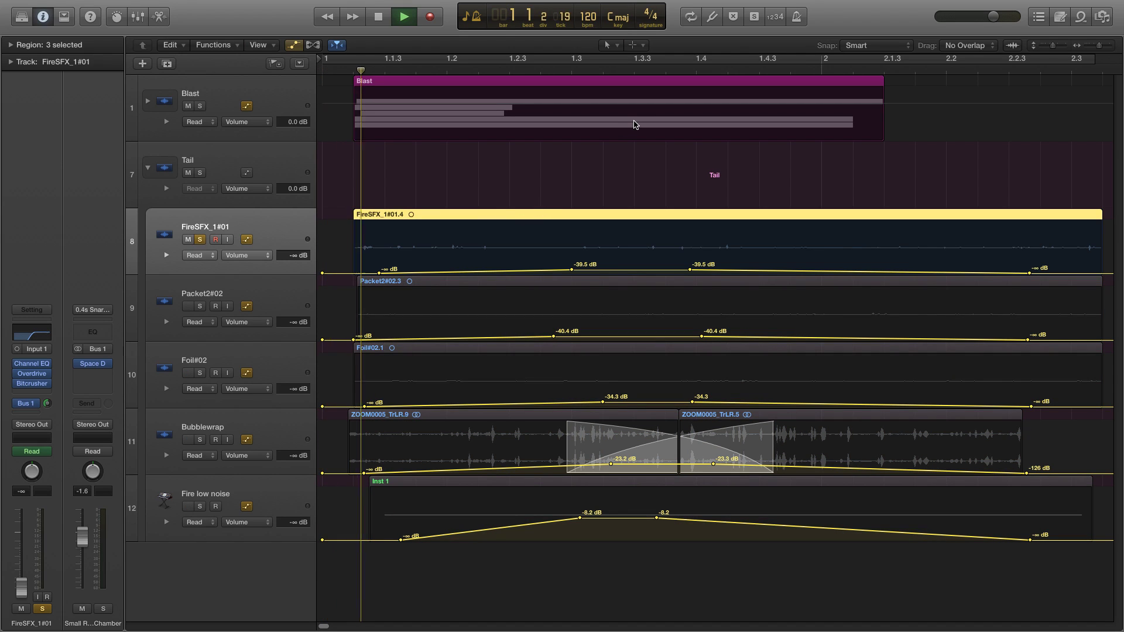
key("space")
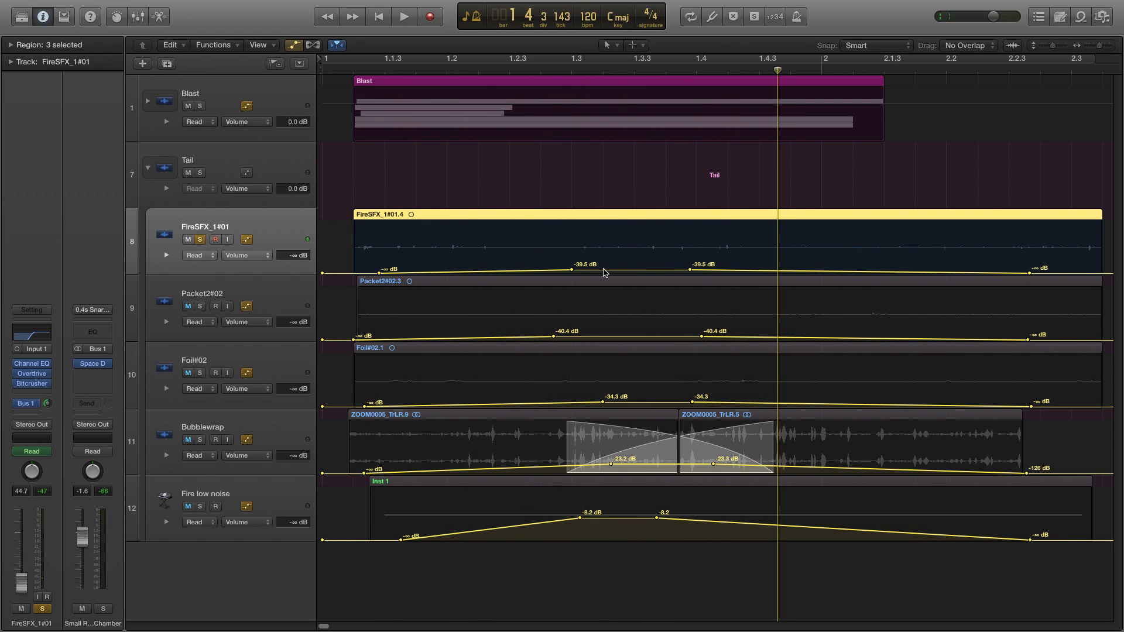
- Audition FireSFX_1#01 with its volume automation plateau raised to -4.2 dB, and lower the plateau to -35.2 dB
left_click_drag(609, 275, 609, 246)
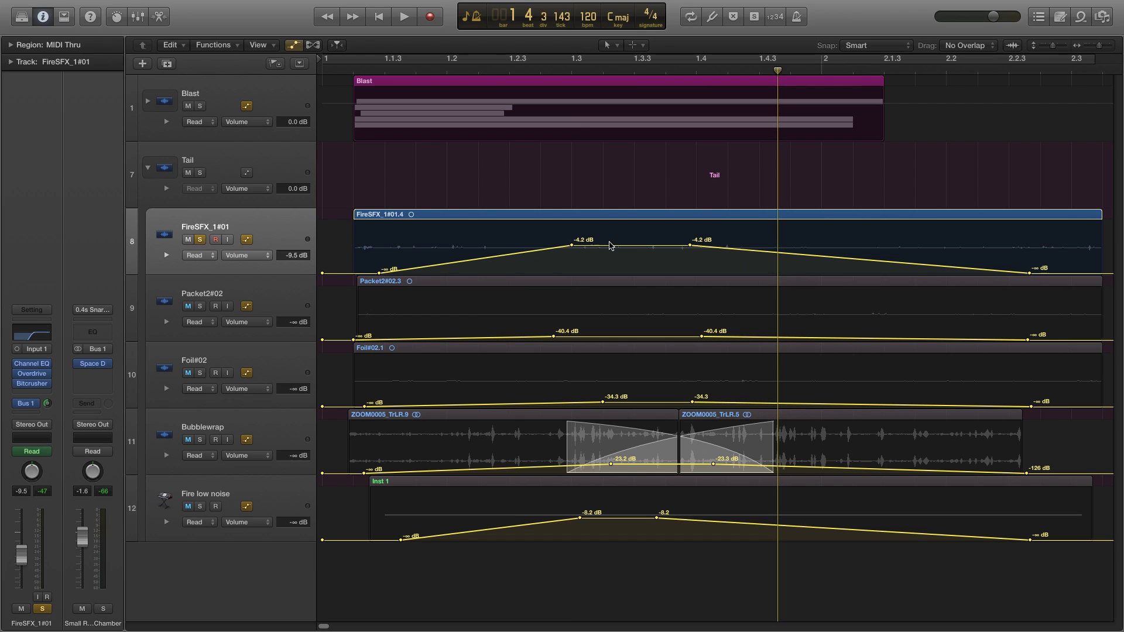
key("space")
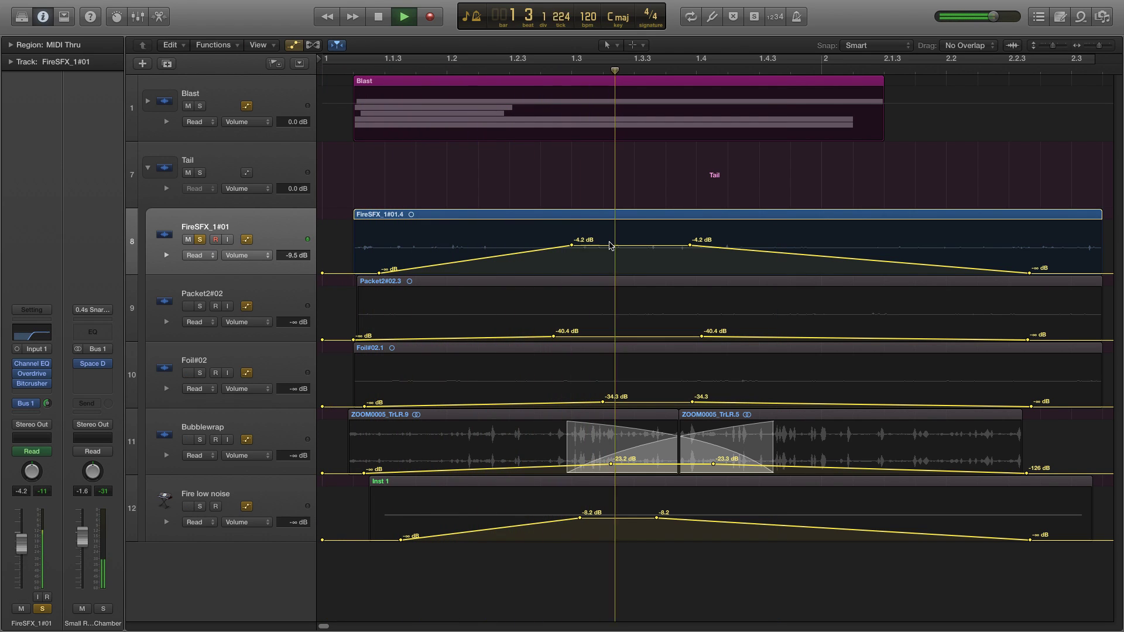
key("space")
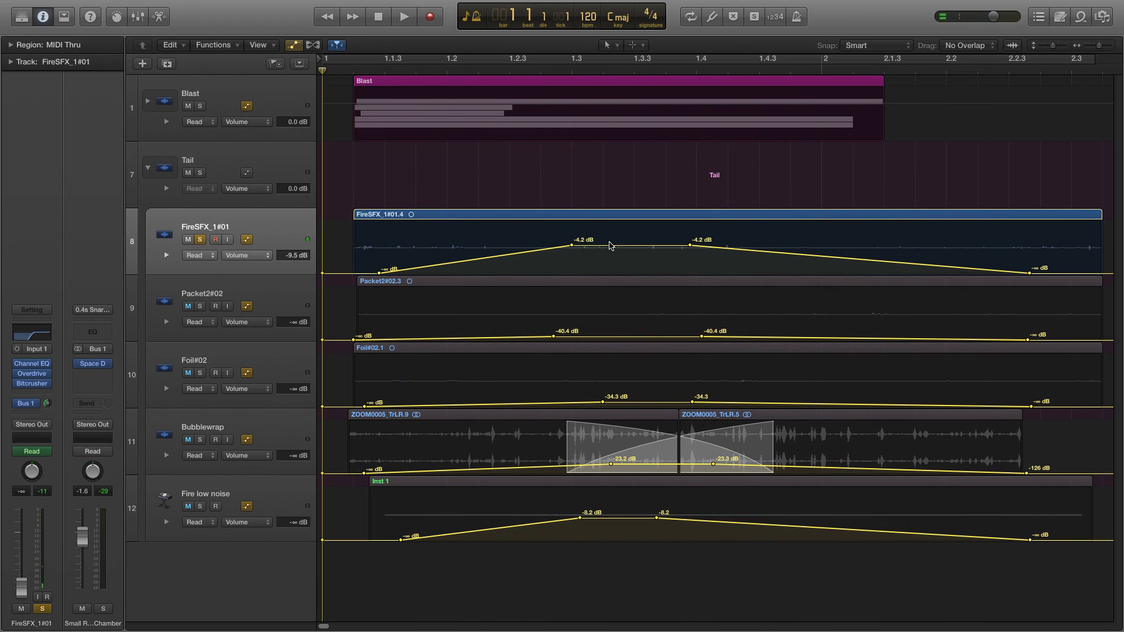
left_click_drag(609, 245, 614, 271)
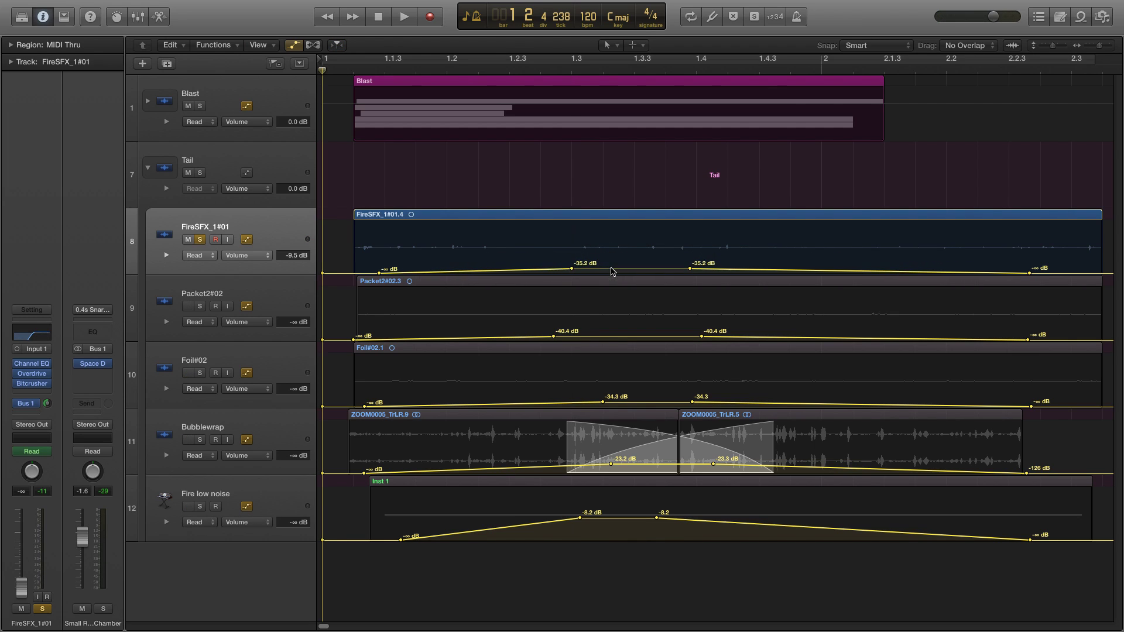
- Solo Packet2#02, play it with its volume automation plateau raised to -4.0 dB, and lower the plateau to -36.1 dB
left_click(297, 292)
left_click(200, 308)
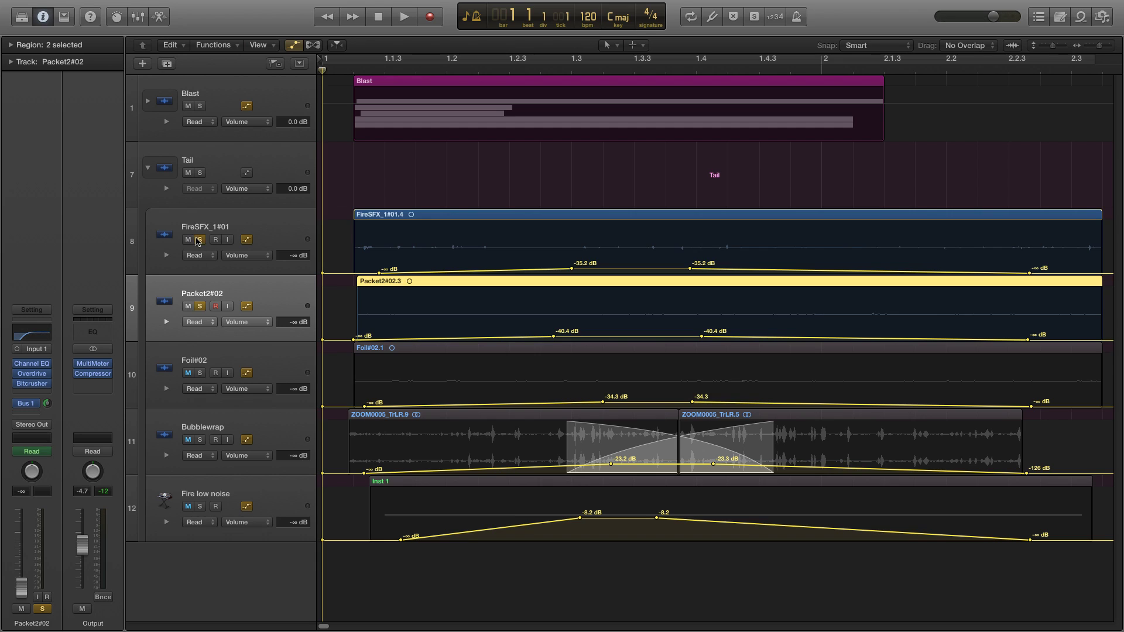
left_click_drag(596, 337, 603, 310)
key("space")
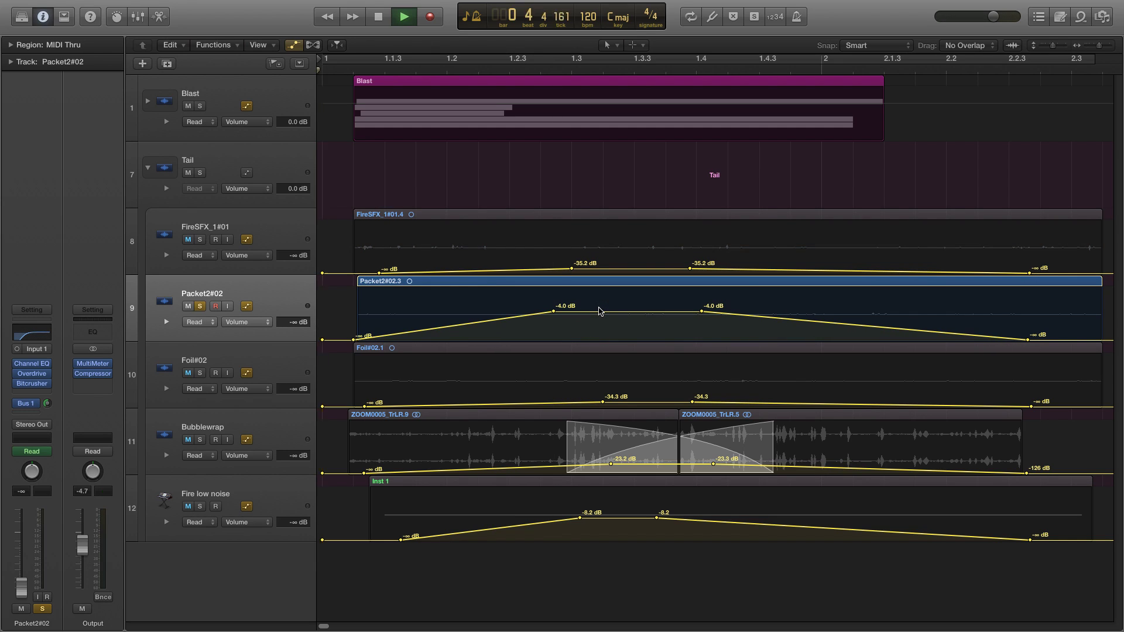
key("space")
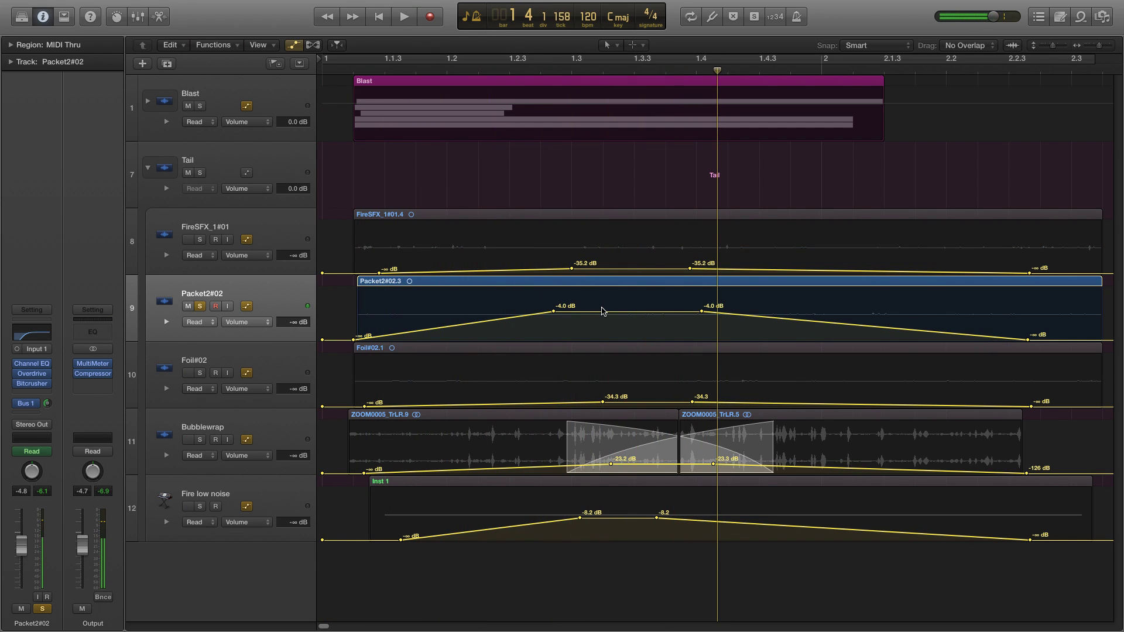
left_click_drag(602, 310, 602, 335)
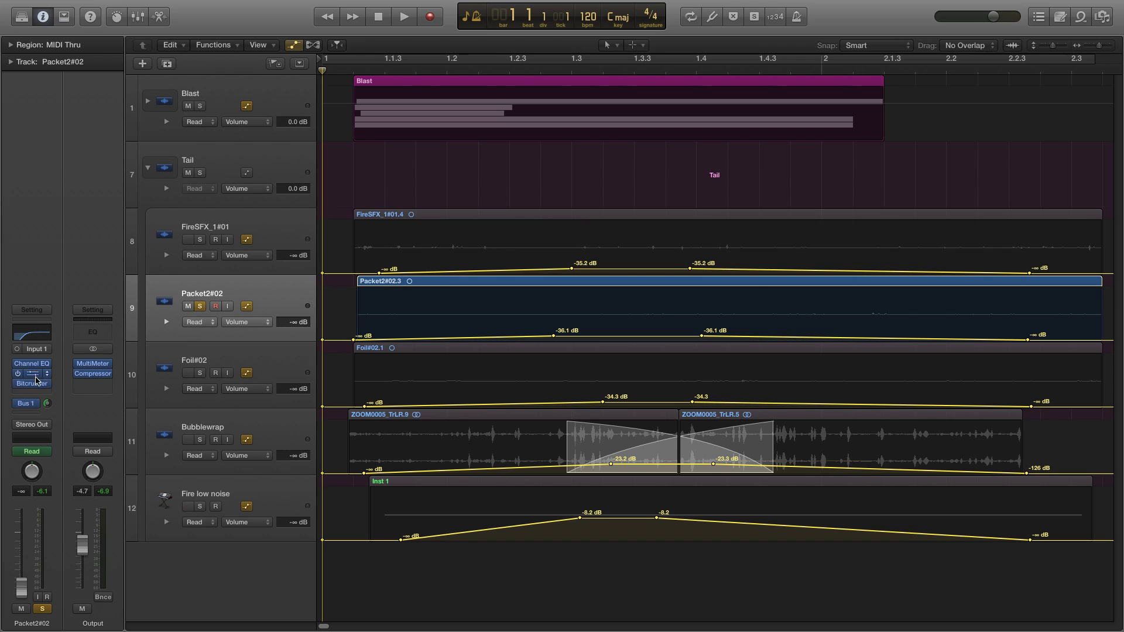
- Audition Foil#02 in solo with its volume plateau raised to -5.3 dB, lower the plateau to -30.5 dB, and turn solo off
left_click(206, 362)
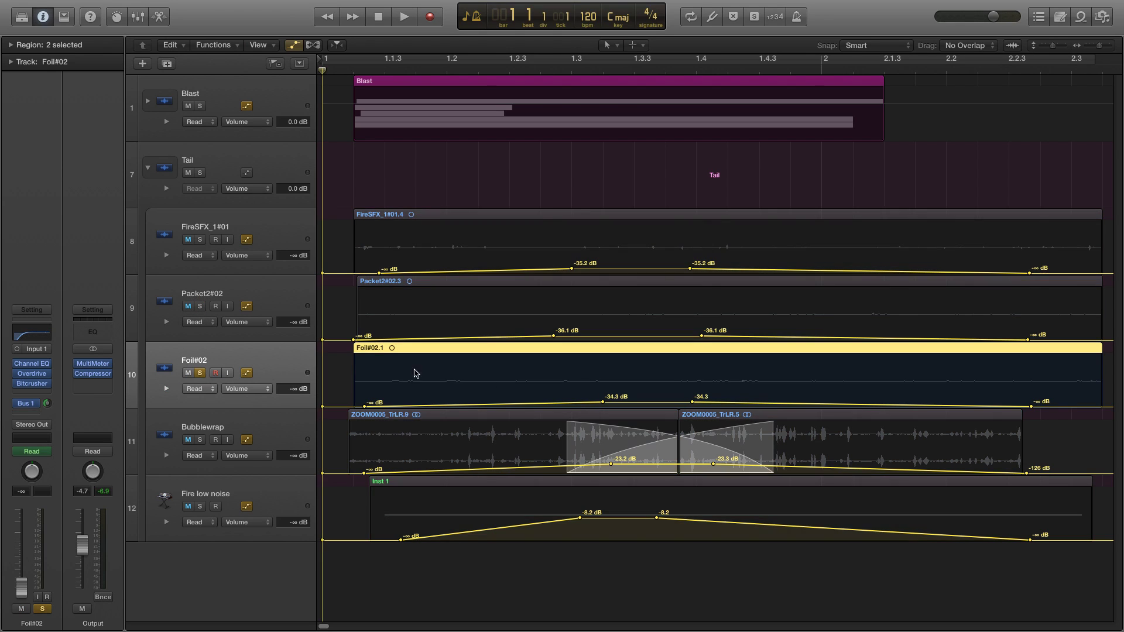
left_click_drag(629, 407, 632, 381)
key("space")
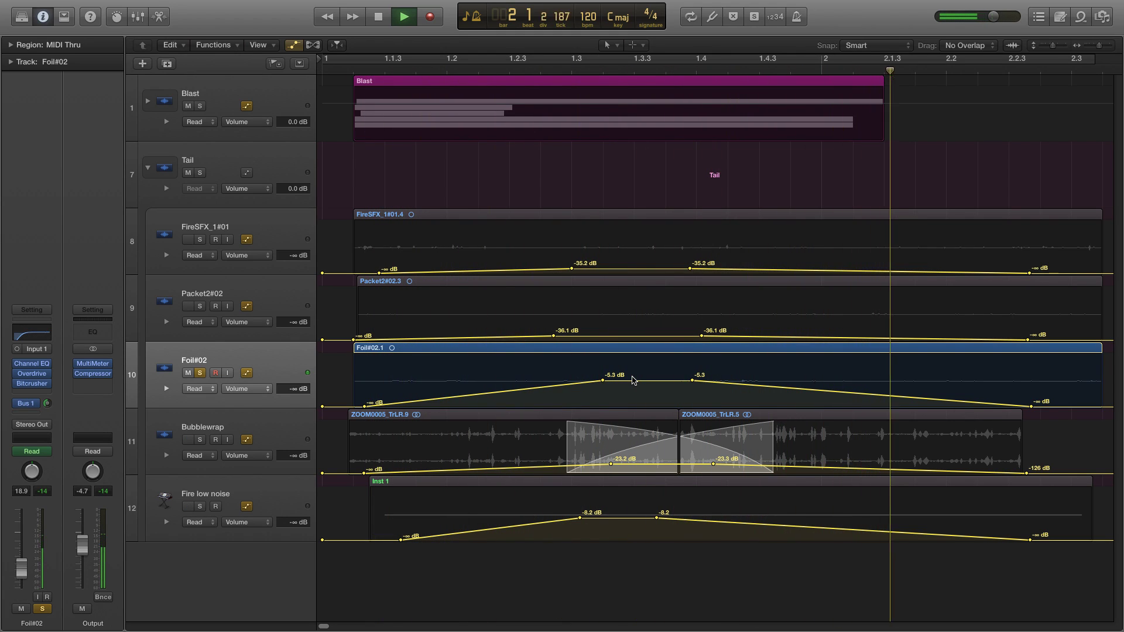
key("space")
left_click_drag(635, 382, 638, 404)
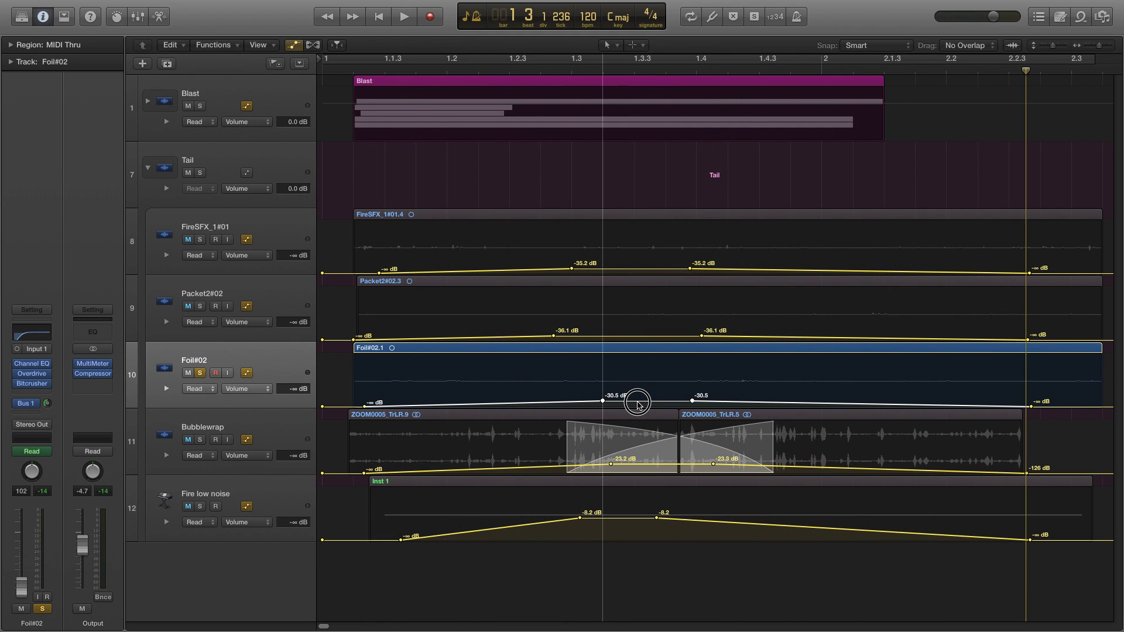
left_click(200, 373)
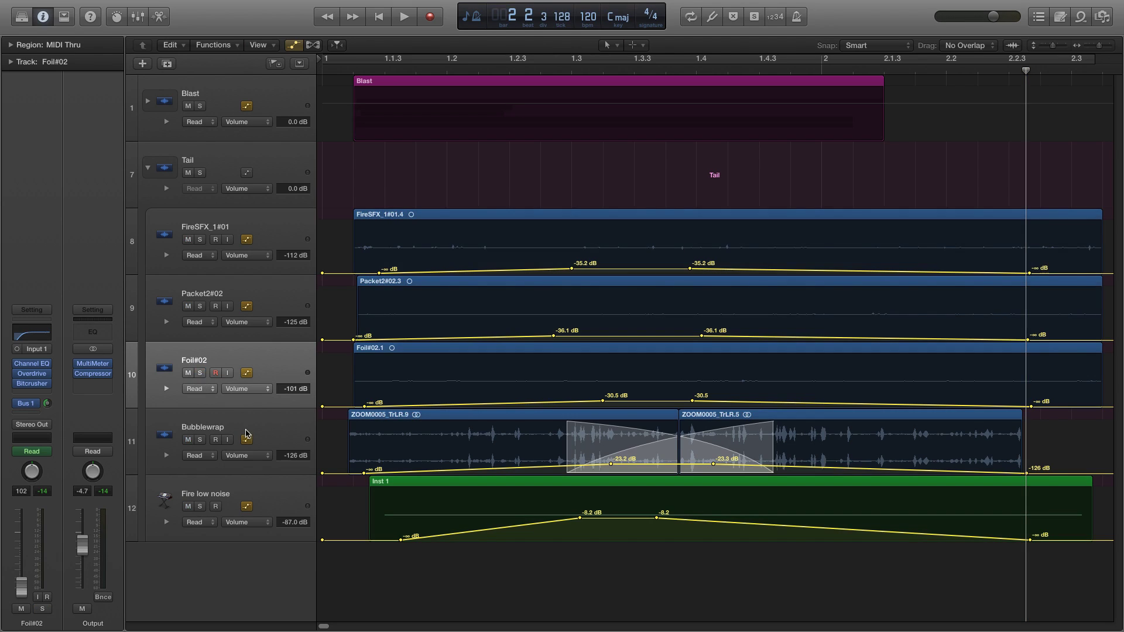
- Solo the Bubblewrap track and play it from the start of the project
left_click(219, 440)
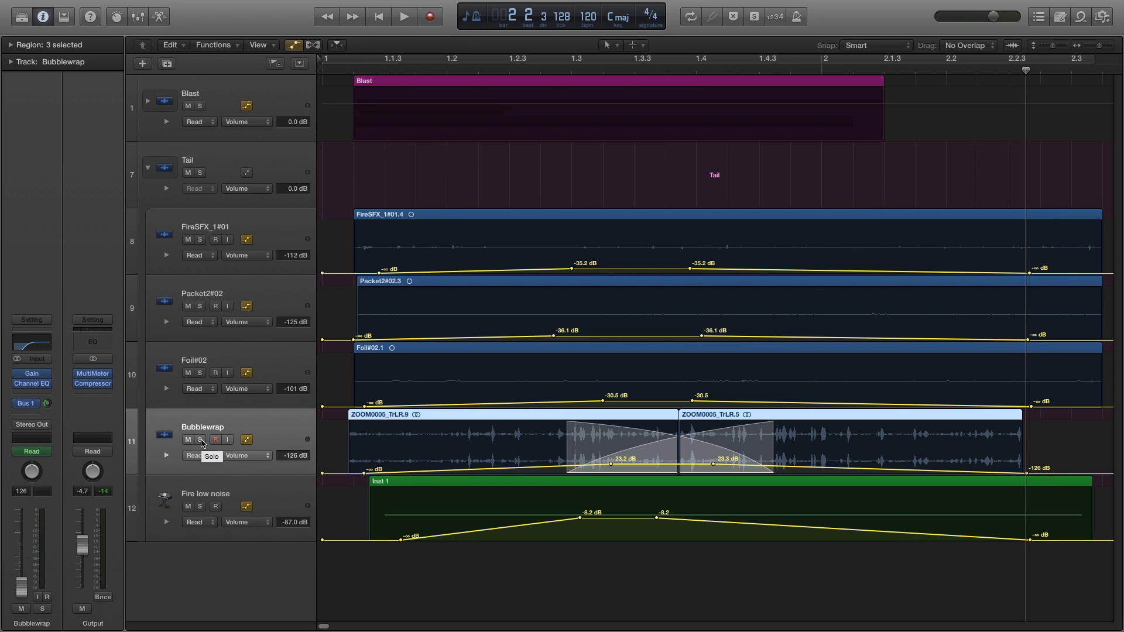
left_click(200, 440)
key("space")
key("Return")
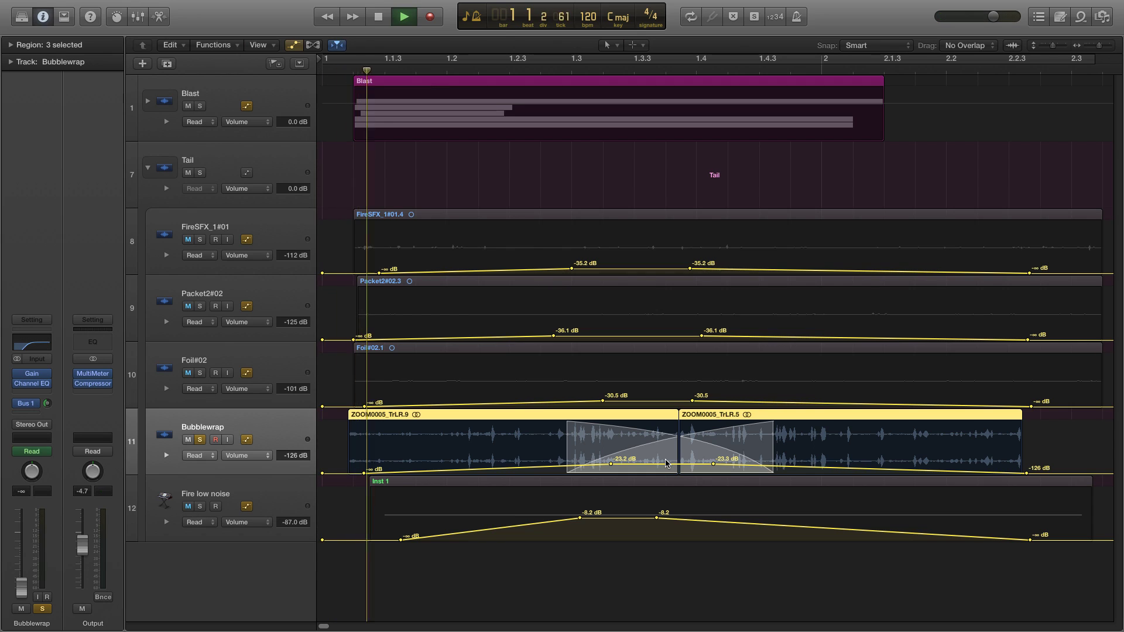
key("space")
- Audition Bubblewrap with its volume automation plateau raised to about -14.5 dB, and lower the plateau to about -22.5 dB
left_click_drag(666, 463, 666, 453)
key("Return")
key("space")
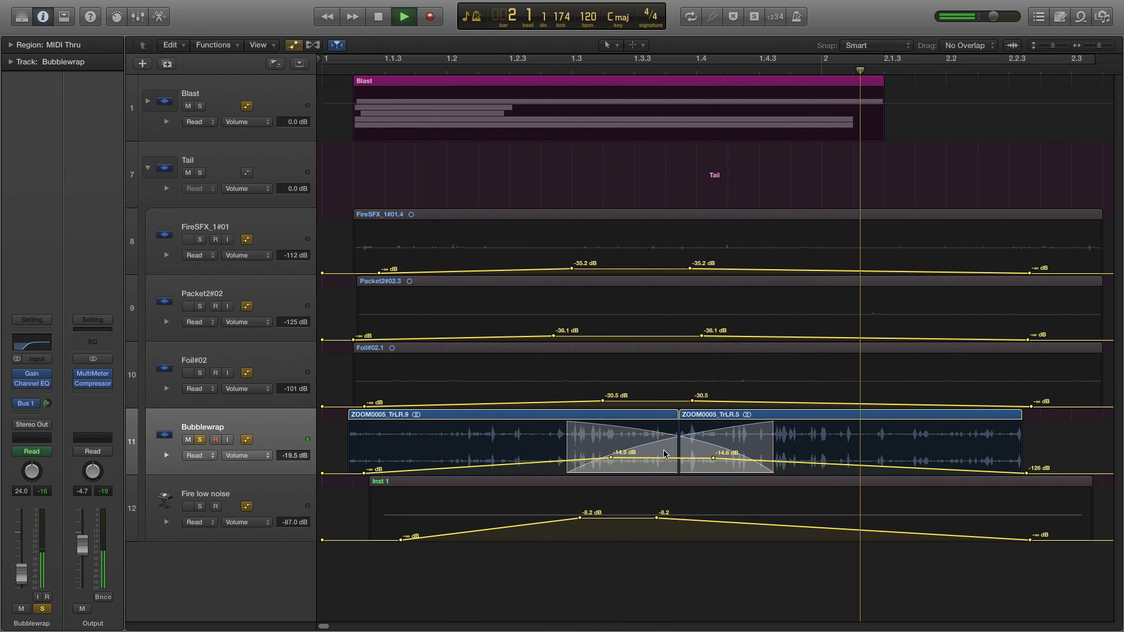
key("space")
key("Return")
left_click_drag(665, 453, 663, 464)
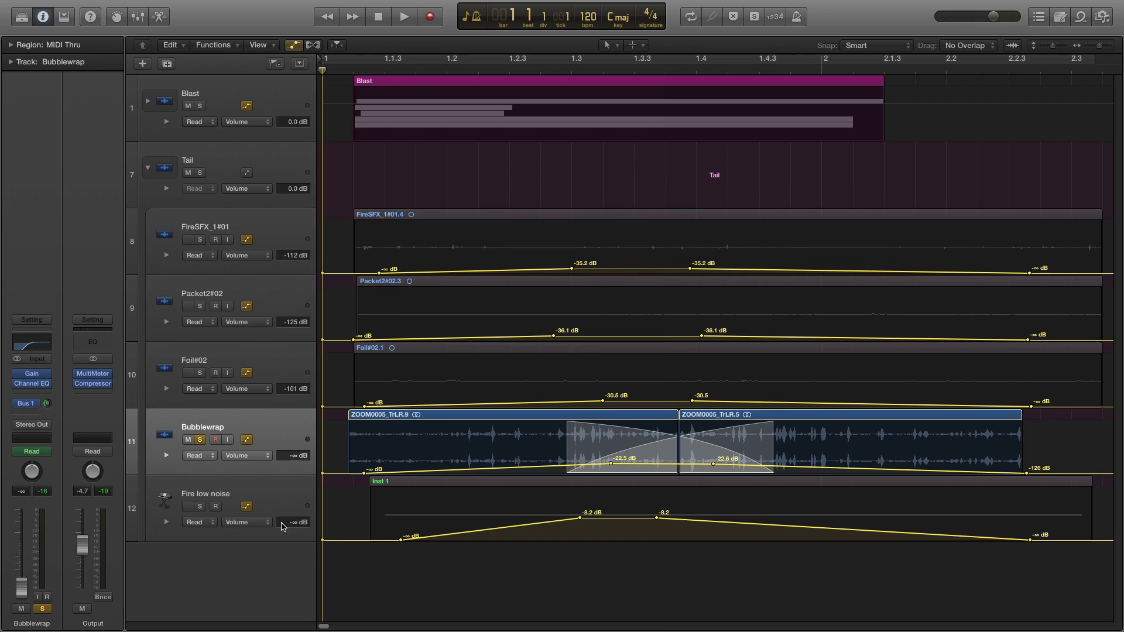
- Clear the Bubblewrap solo, play the Fire low noise track in solo, and turn its solo off
left_click(269, 486)
key("ctrl+alt+super+s")
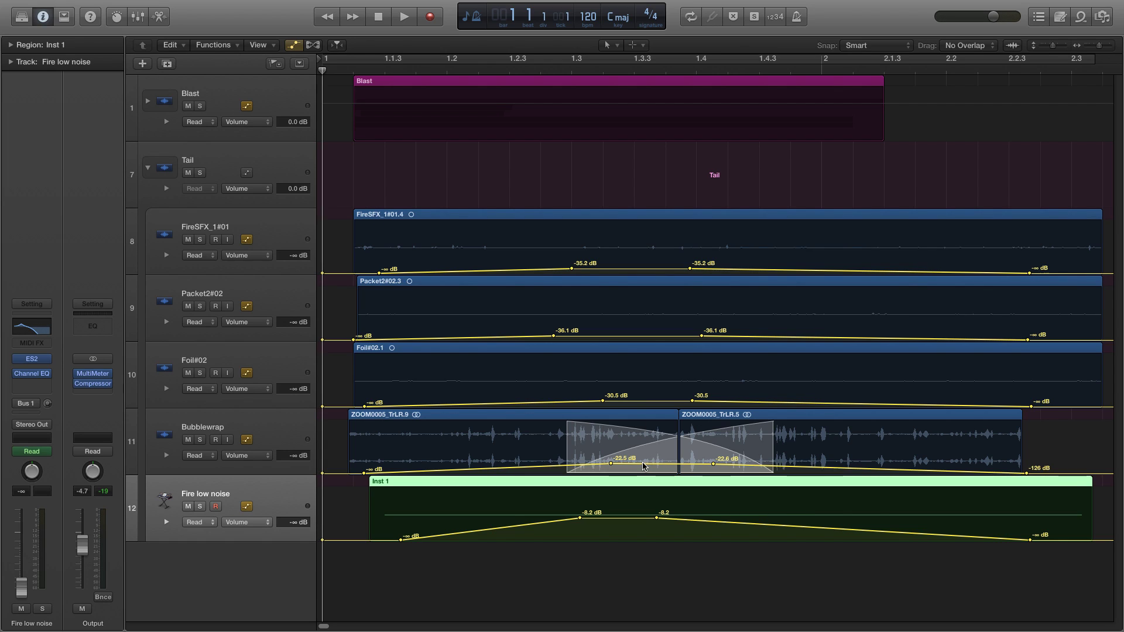
left_click(199, 506)
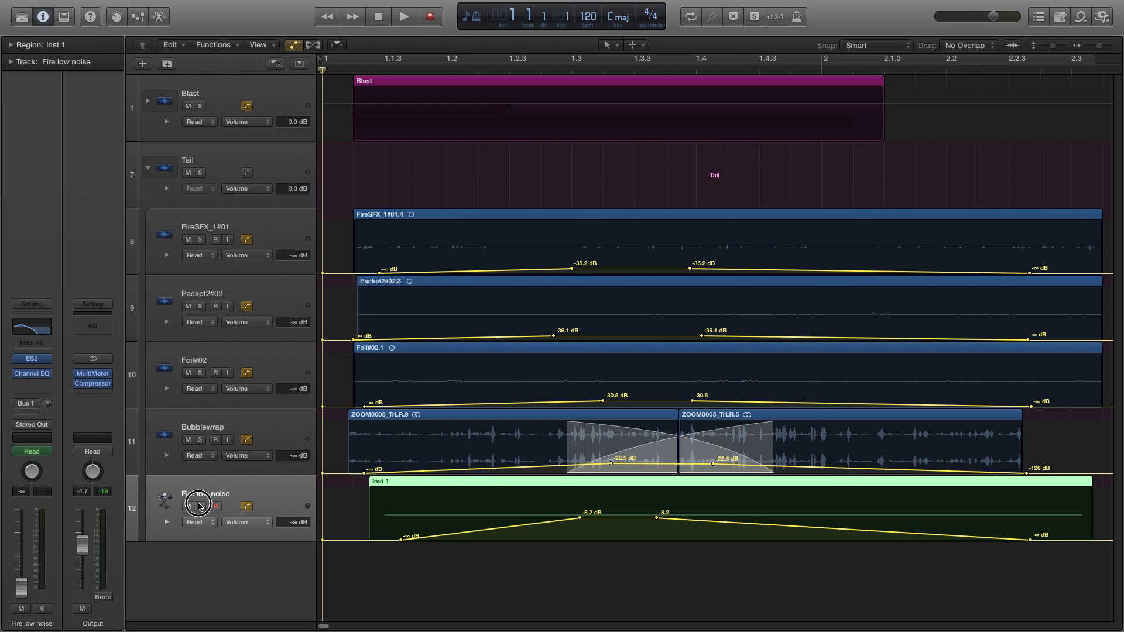
key("space")
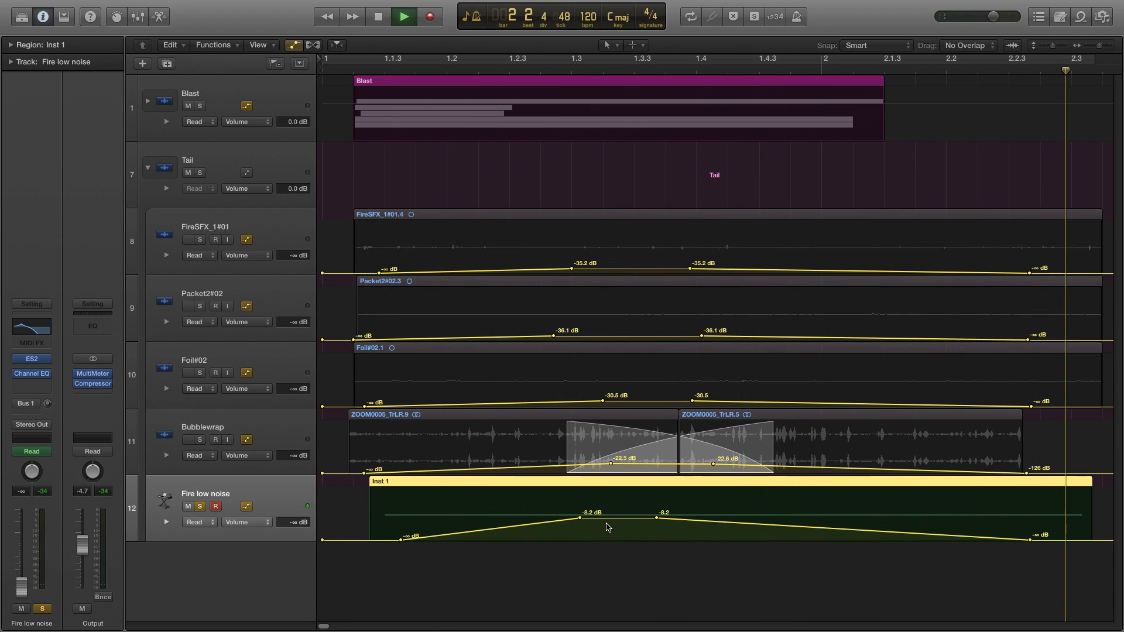
key("space")
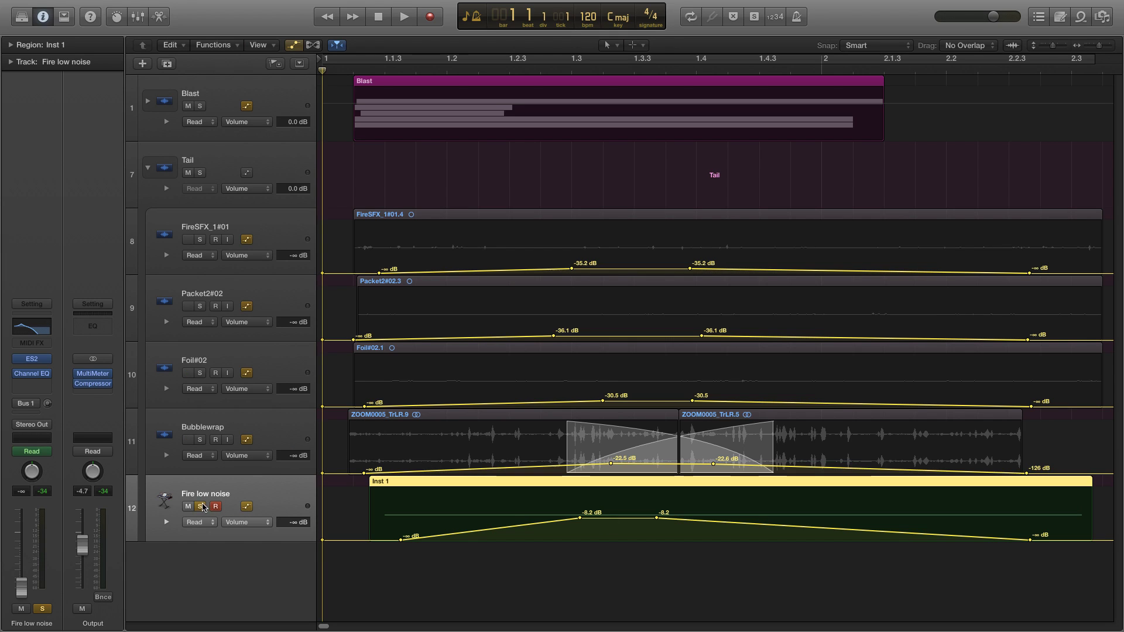
left_click(204, 507)
- Solo the Tail stack and play all its layers together
left_click(200, 173)
key("space")
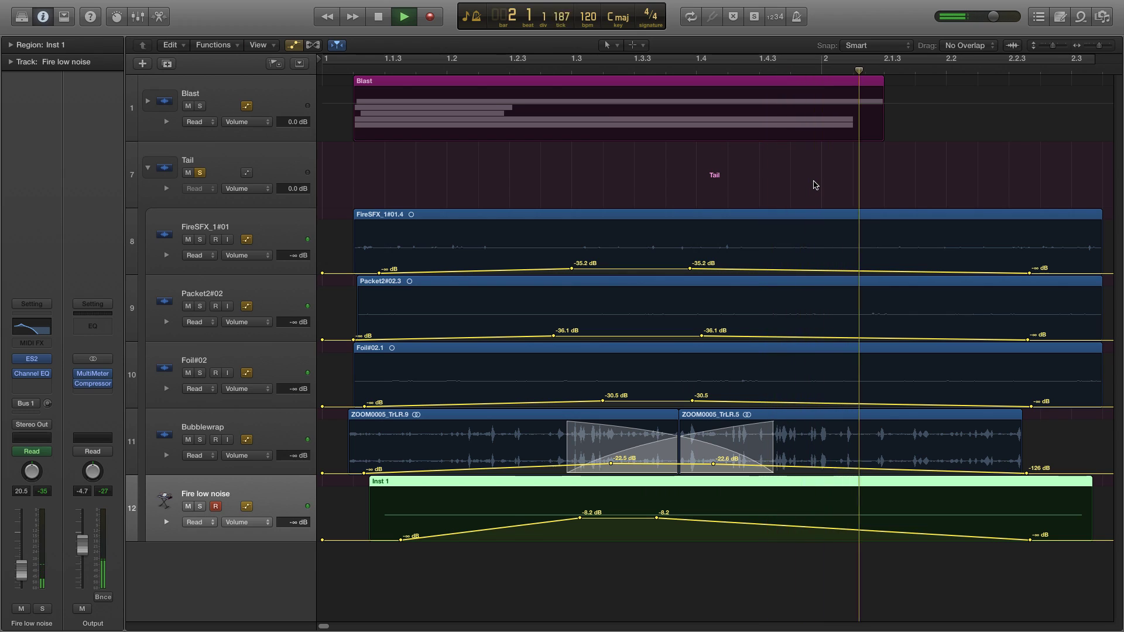
key("space")
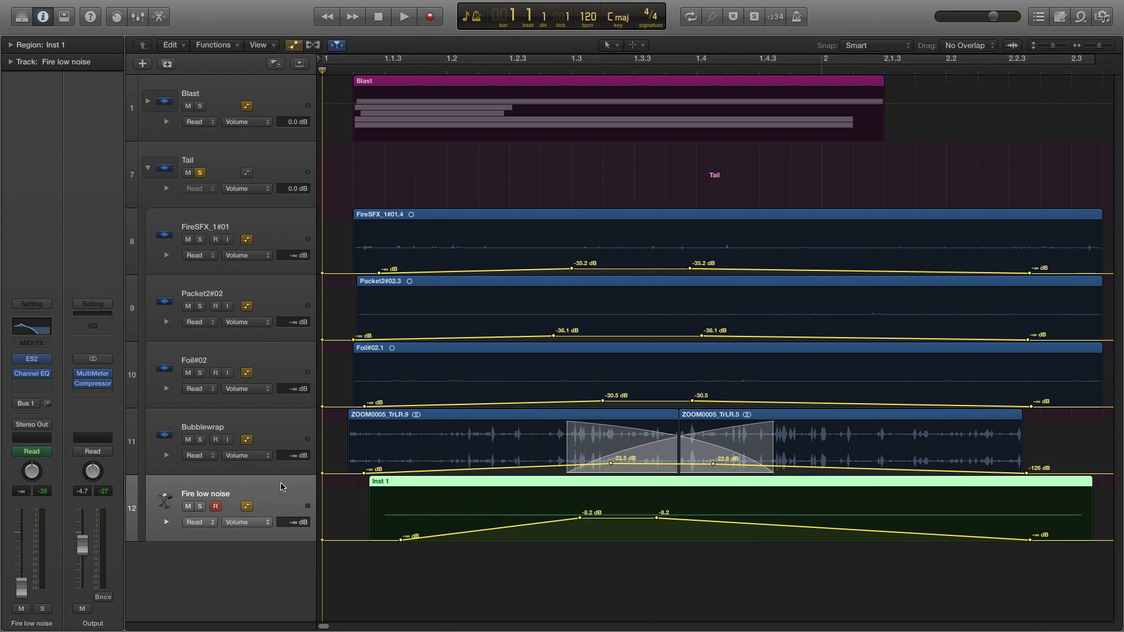
- Step through the Bubblewrap, Foil#02, Packet2#02 and FireSFX_1#01 tracks to compare their channel strip effects and Bus 1 sends
left_click(280, 433)
left_click(271, 361)
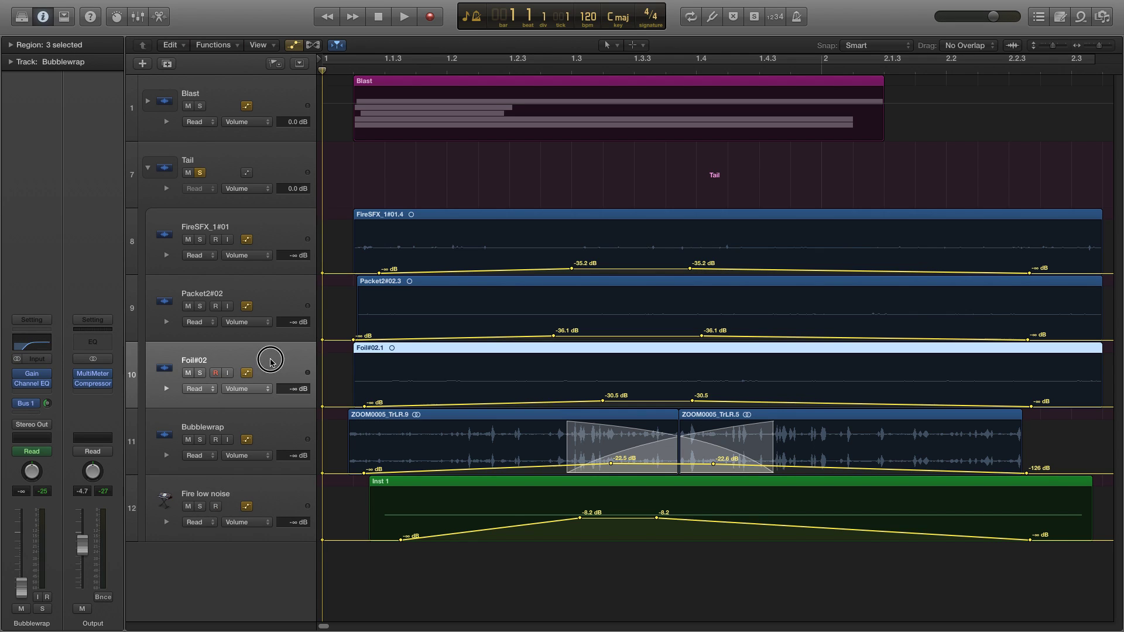
left_click(274, 423)
left_click(281, 364)
left_click(278, 295)
left_click(273, 238)
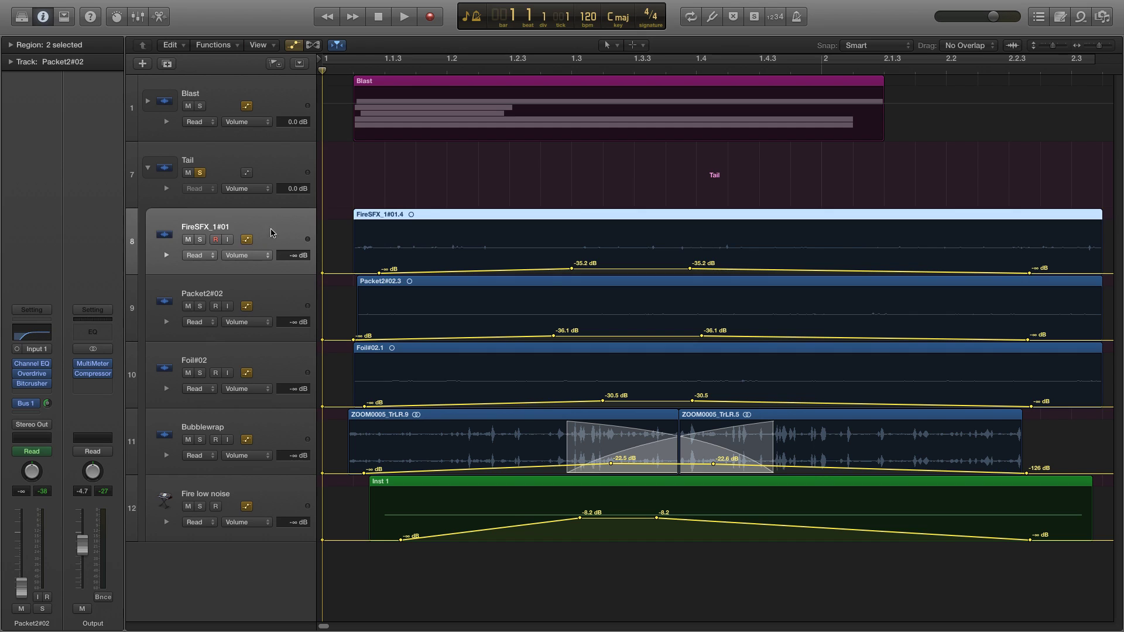
- Examine the Space Designer impulse response used by the FireSFX_1#01 track's Bus 1 send, and close the plug-in window
left_click(28, 404)
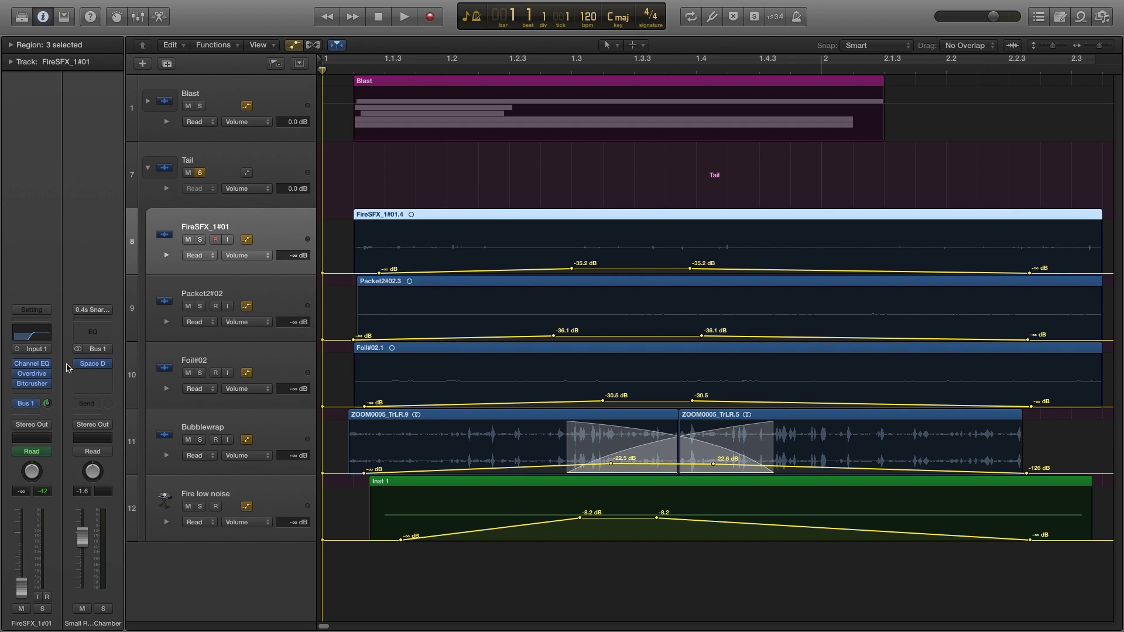
left_click(96, 366)
left_click_drag(382, 175, 555, 221)
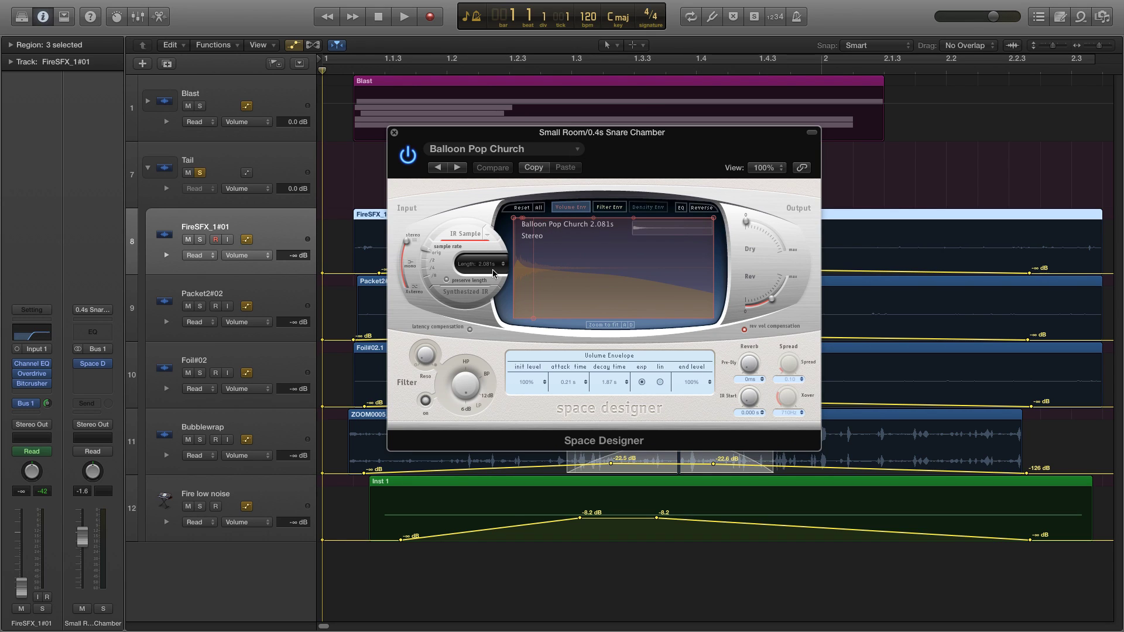
left_click(394, 133)
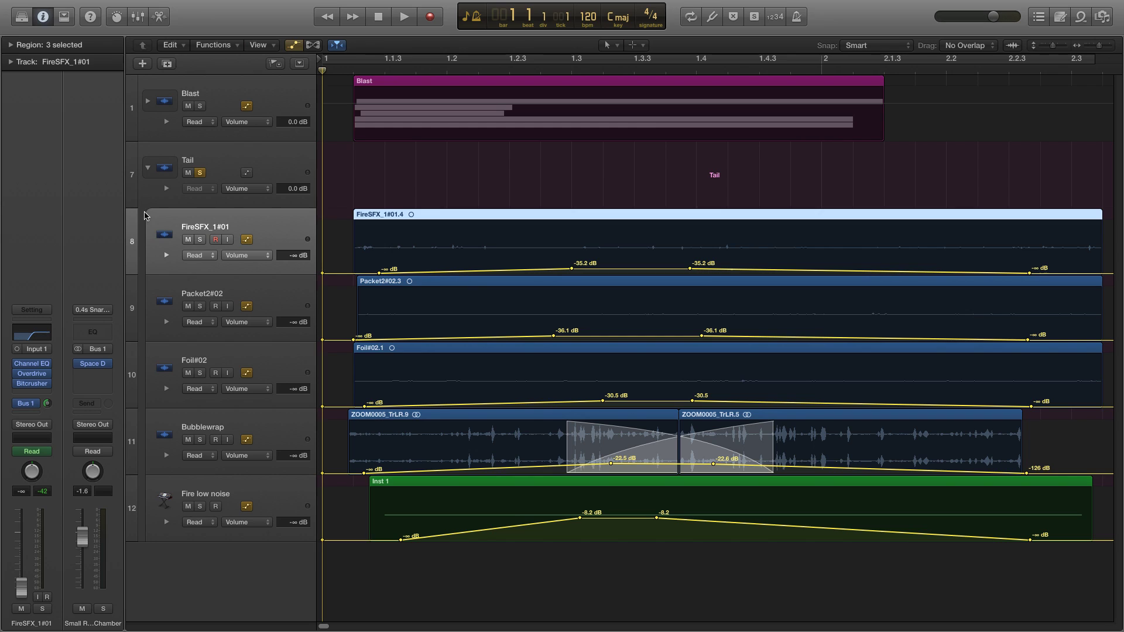
- Turn off solo on the Tail stack, collapse it and expand the Blast stack
left_click(207, 176)
left_click(148, 168)
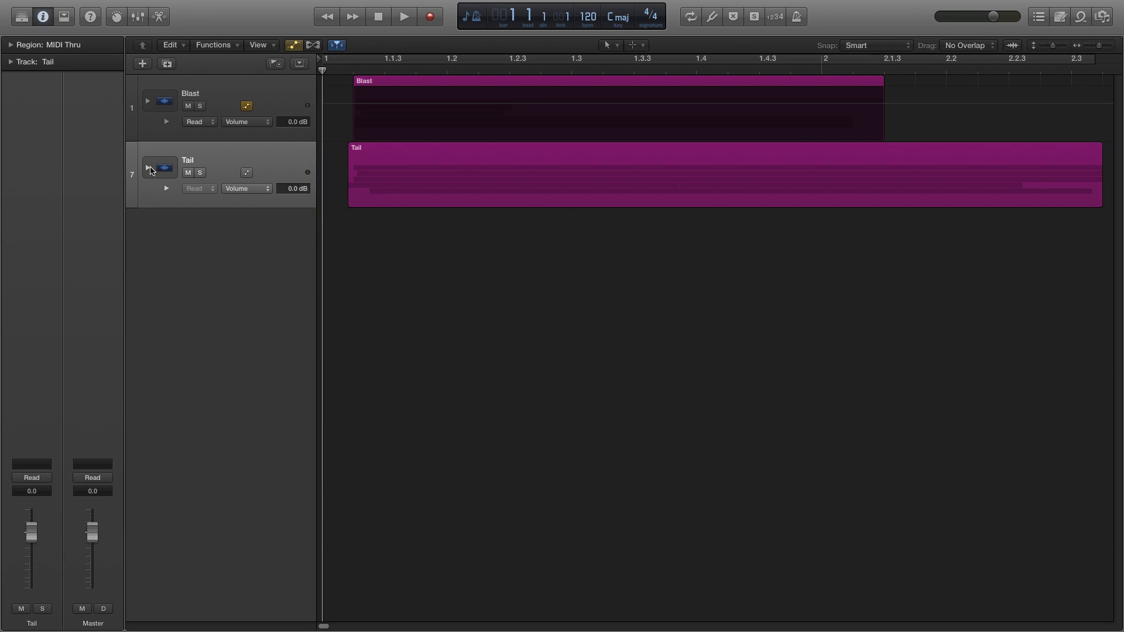
left_click(150, 101)
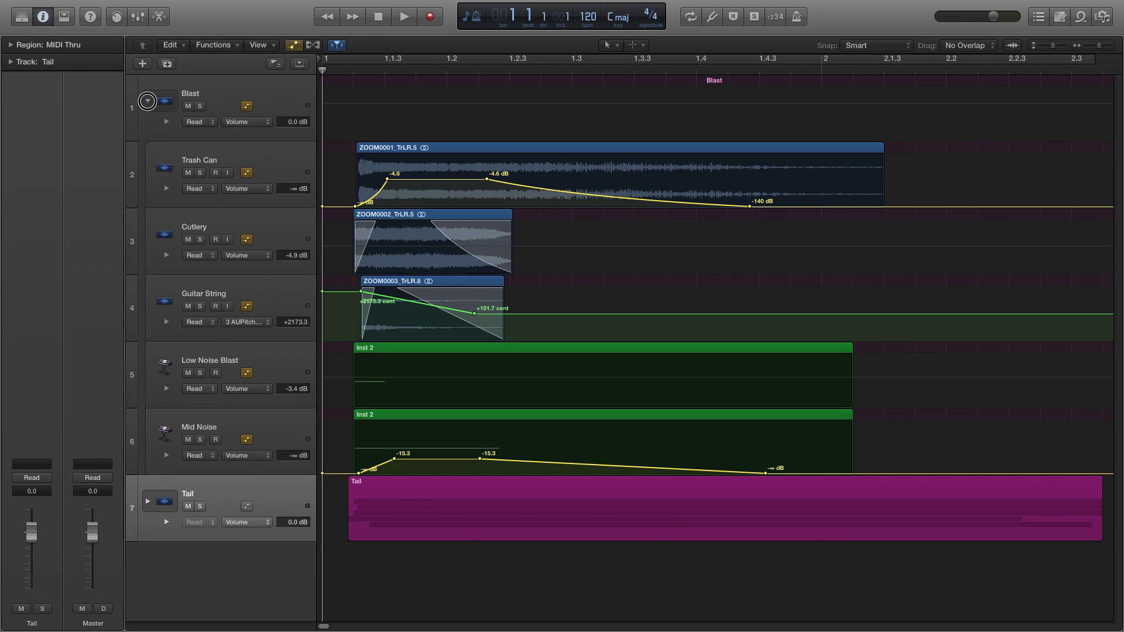
- Solo the Trash Can track, remove its Bus 1 send, and turn its solo off
left_click(202, 173)
left_click(212, 162)
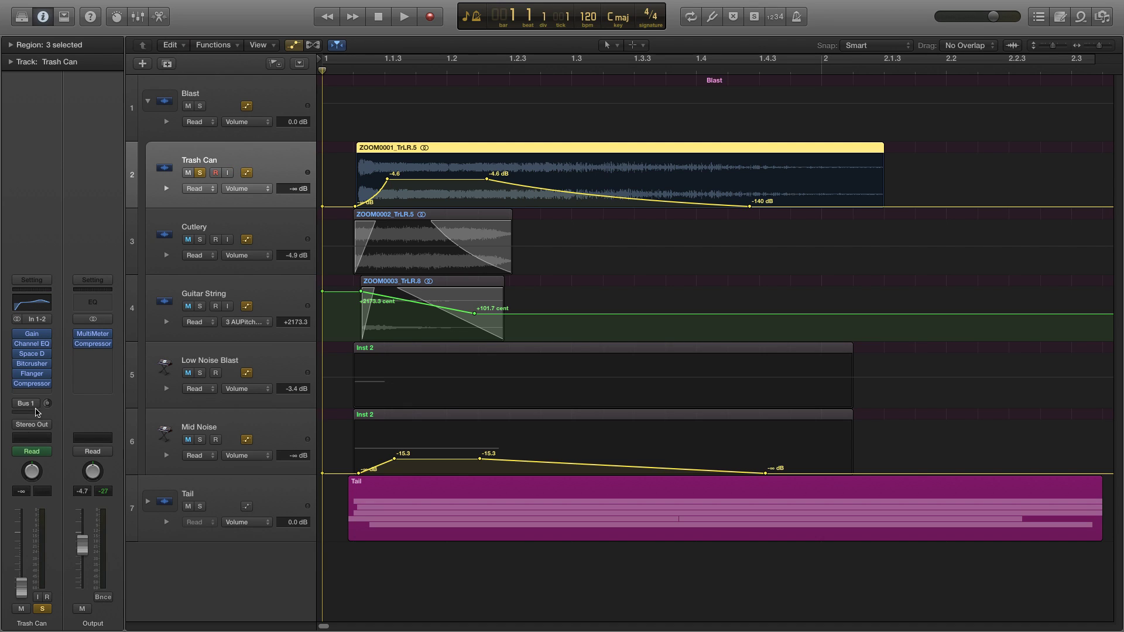
left_click(28, 403)
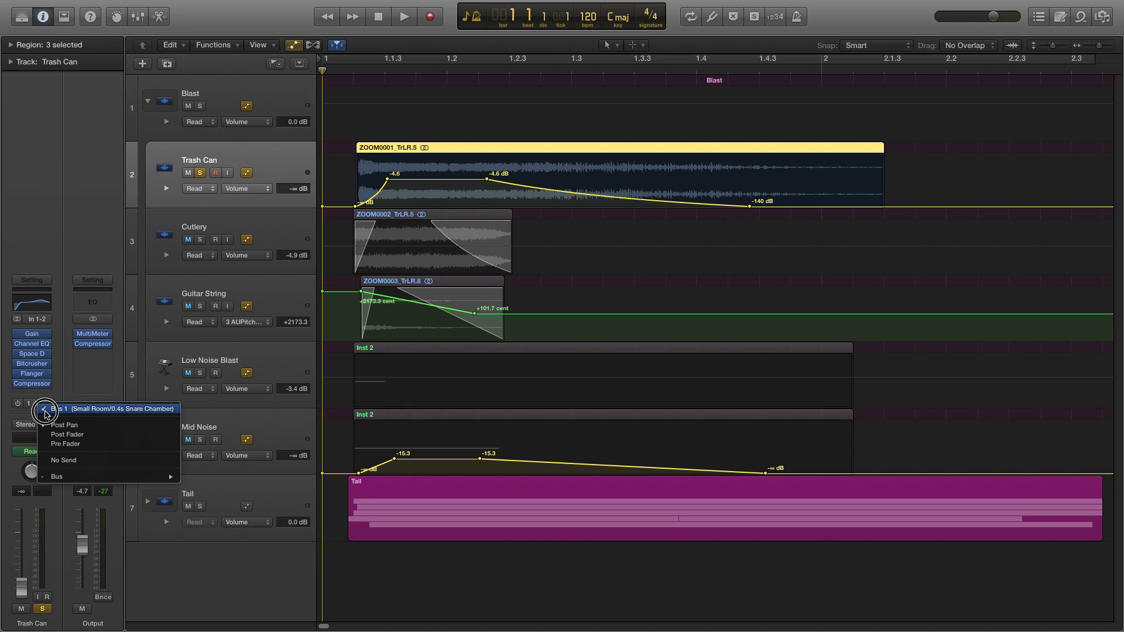
left_click(89, 458)
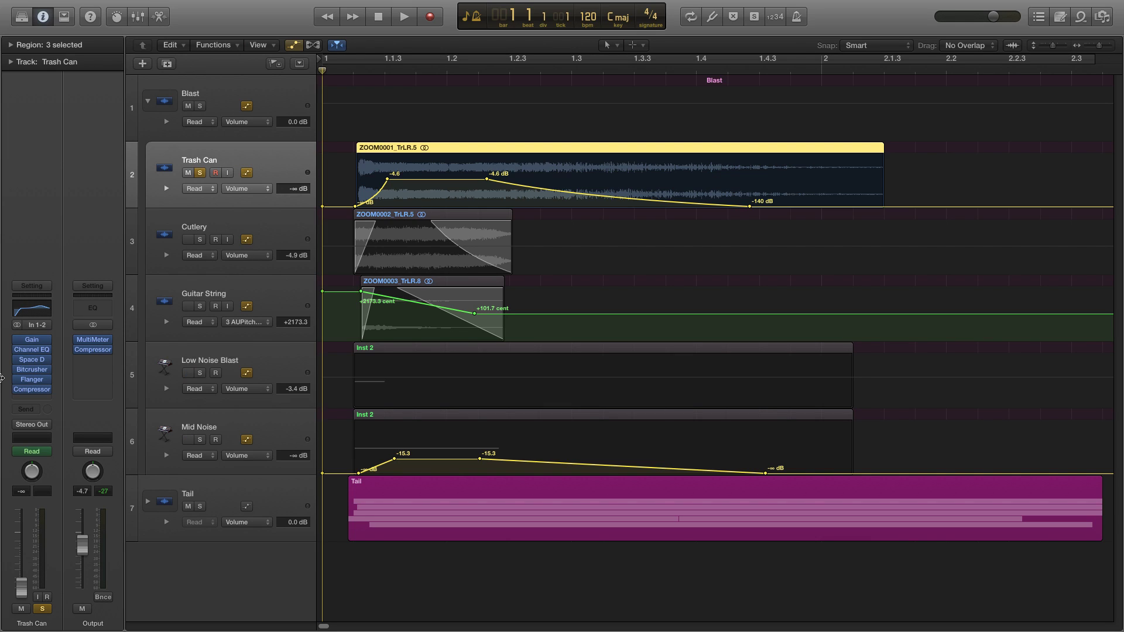
left_click(200, 174)
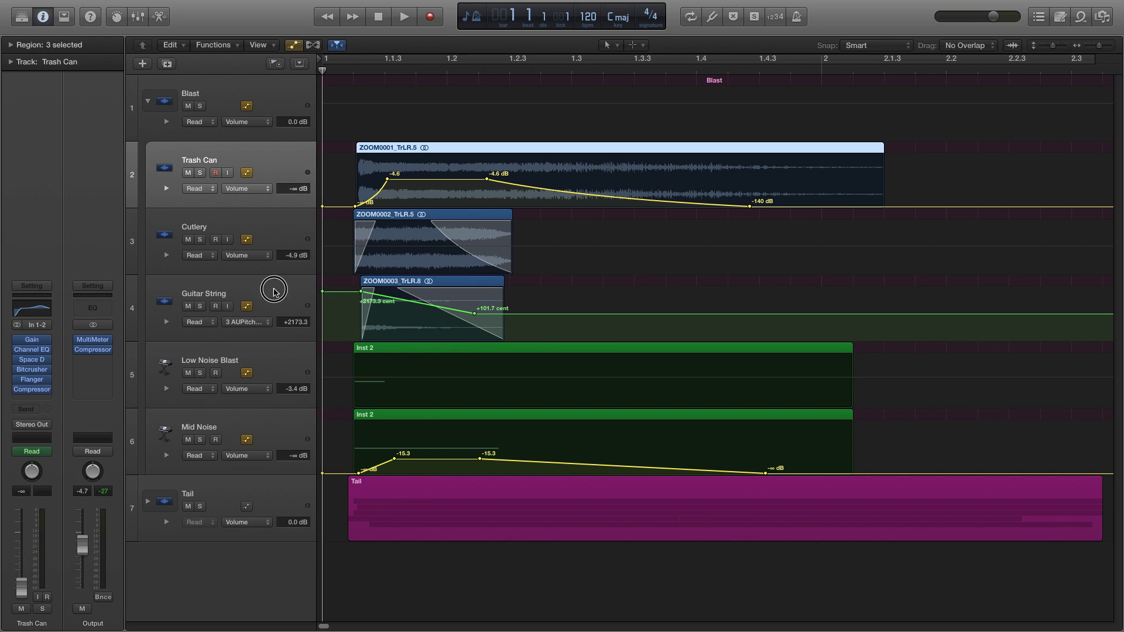
- Select the Guitar String track, open its Space Designer reverb for inspection and close the window
left_click(215, 316)
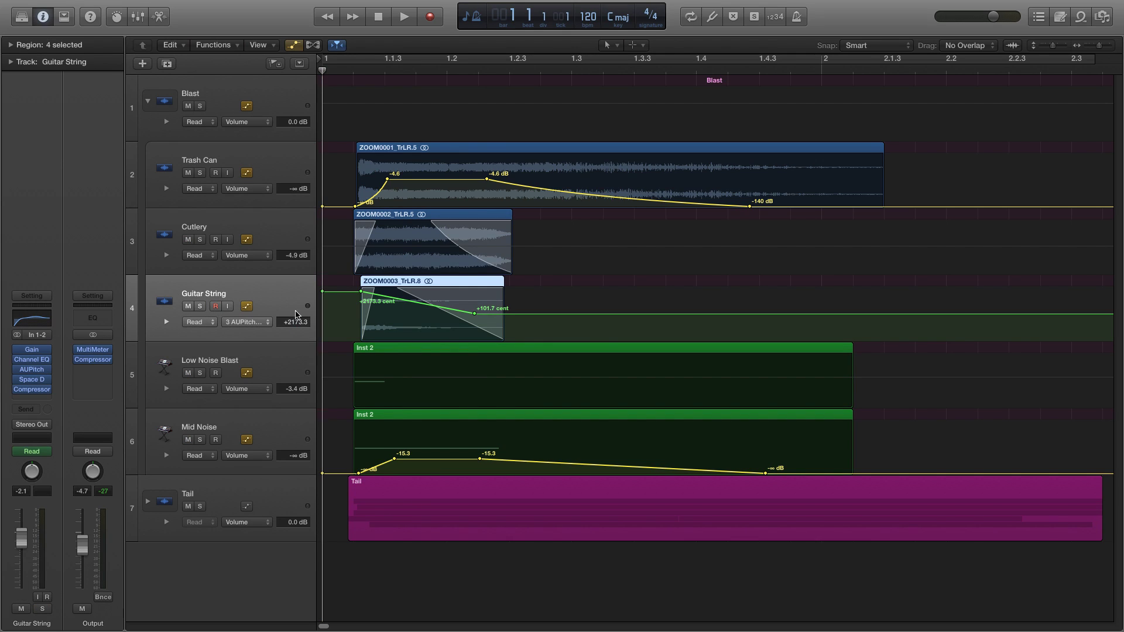
left_click(32, 379)
left_click(334, 113)
- Solo the Guitar String track, check its flex mode in the flex view, and return to the automation view
left_click(199, 306)
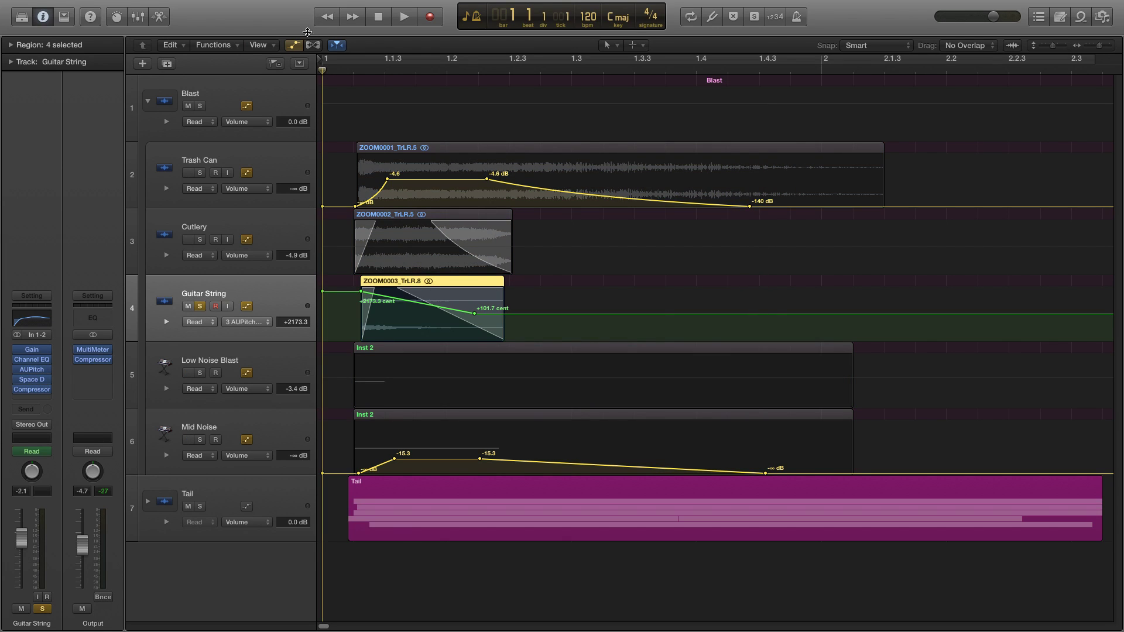
left_click(312, 45)
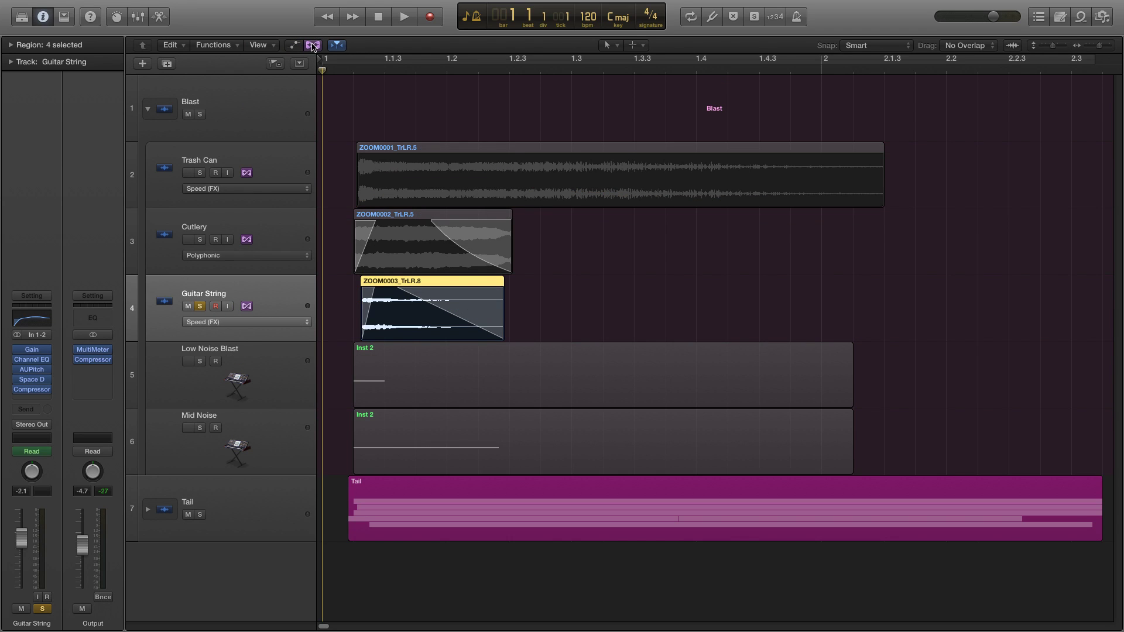
left_click(294, 45)
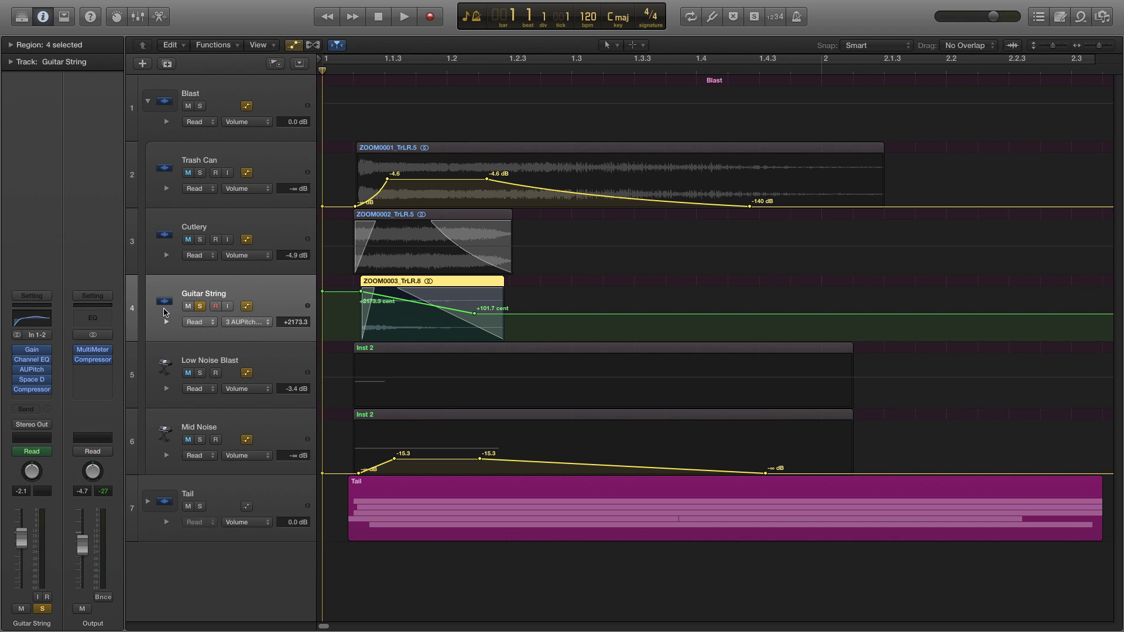
- Bypass Gain, Channel EQ, AUPitch and Compressor on Guitar String, leaving Space Designer active, and play the track
left_click(17, 359)
key("space")
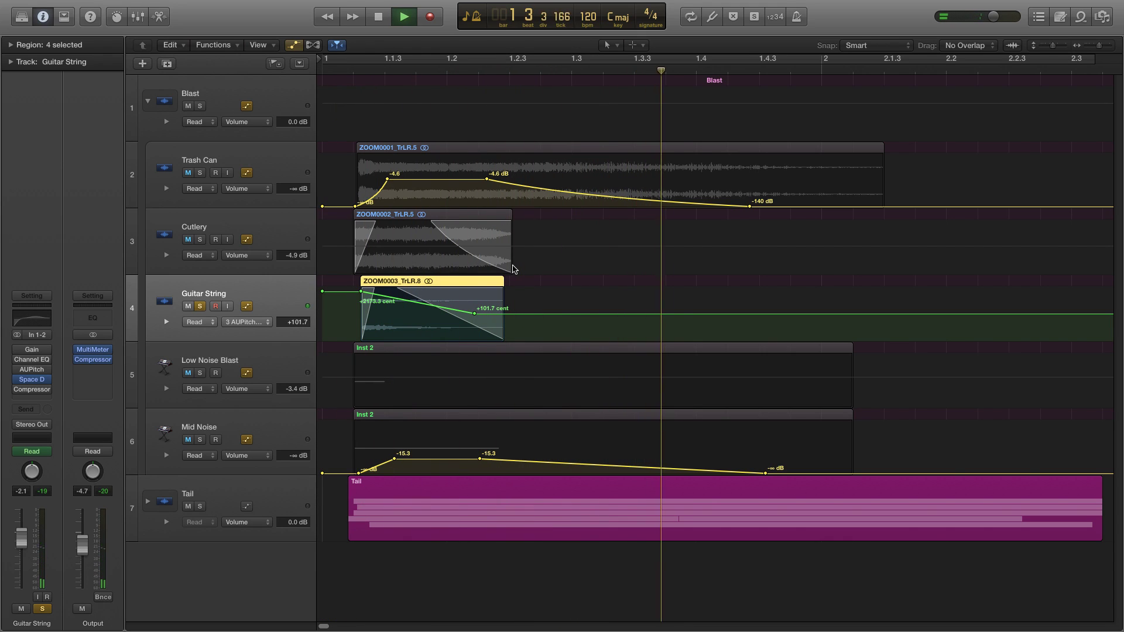
key("space")
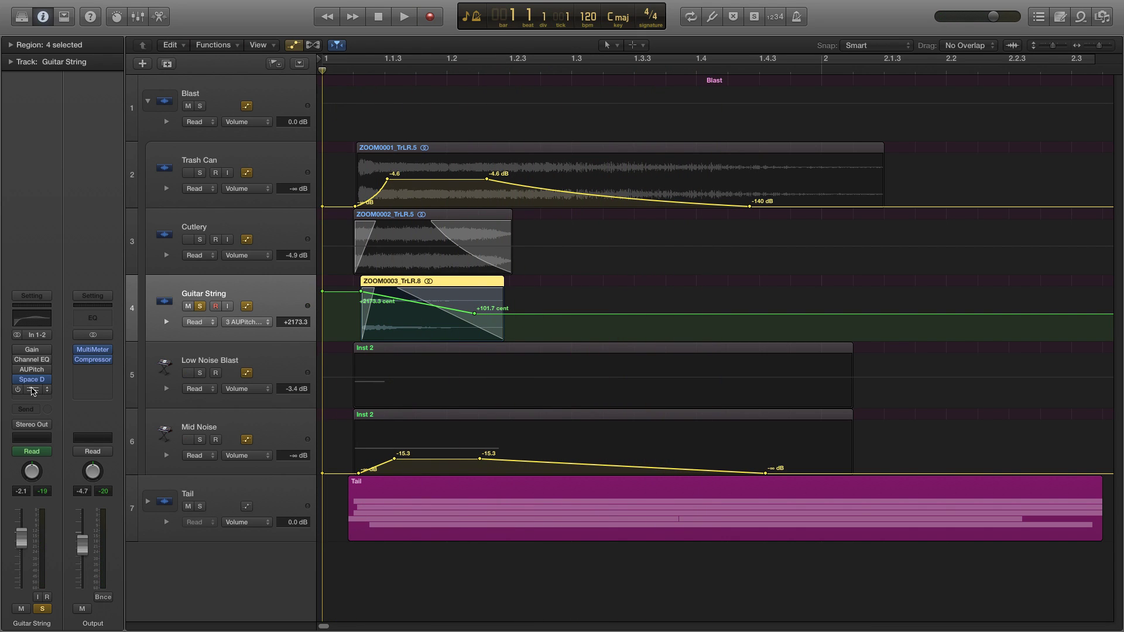
- Open the Guitar String track's Space Designer, adjust its reverb output level, and play the soloed track briefly
left_click(31, 379)
mouse_move(717, 284)
left_mouse_down()
mouse_move(740, 232)
mouse_move(721, 289)
left_mouse_up()
key("space")
key("space")
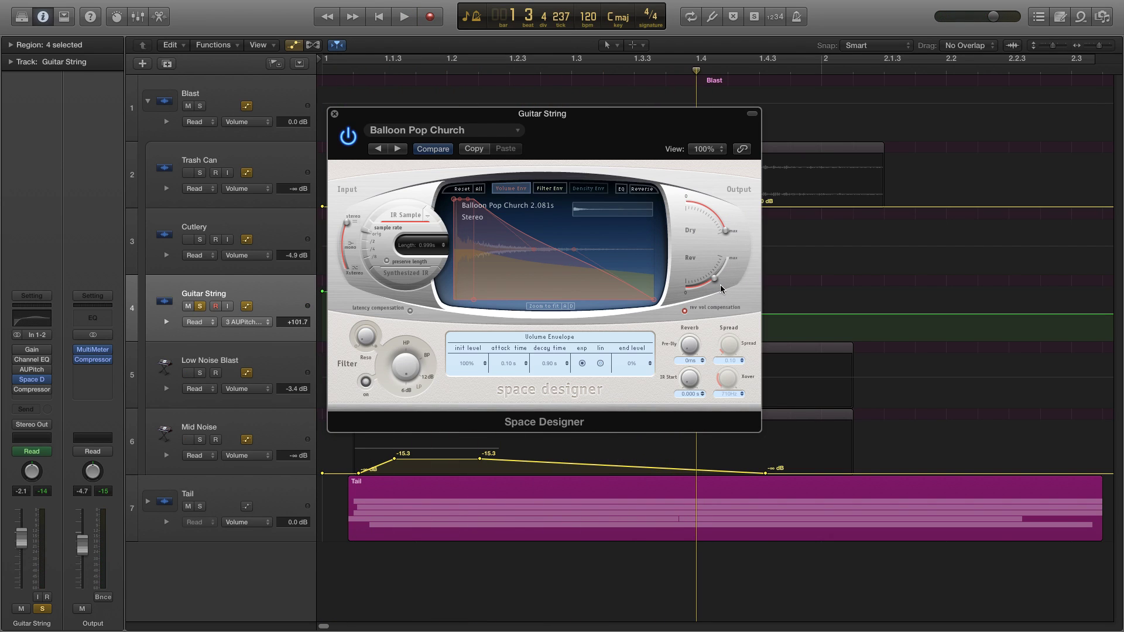
- Browse Space Designer's Large Spaces room presets, keep Balloon Pop Church, and close the plug-in window
left_click(417, 132)
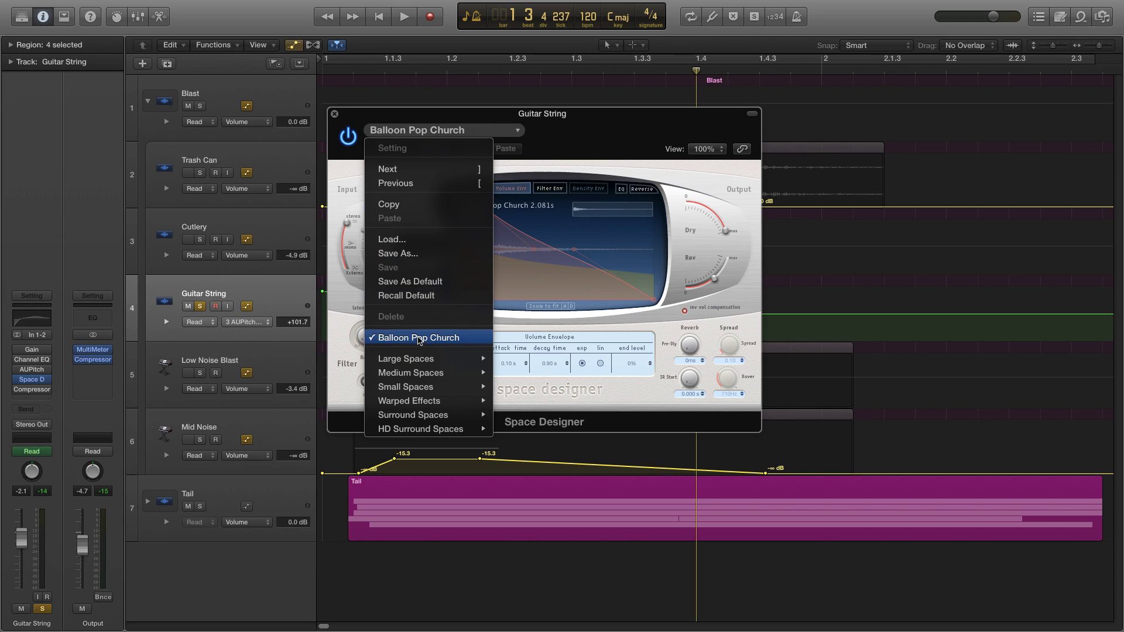
mouse_move(418, 372)
mouse_move(478, 358)
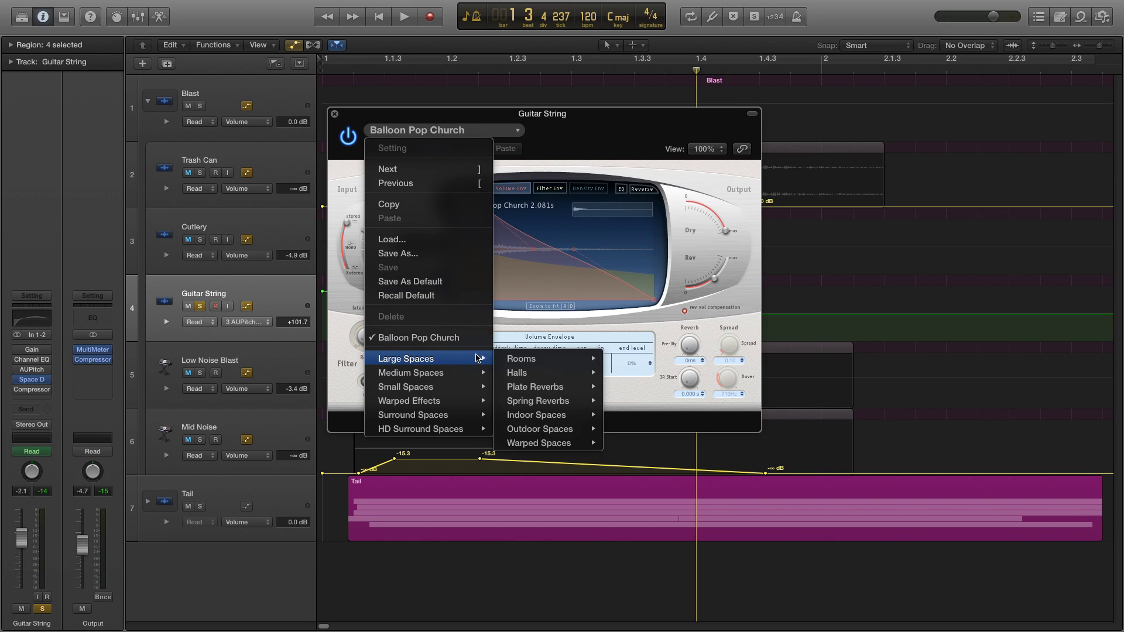
mouse_move(552, 359)
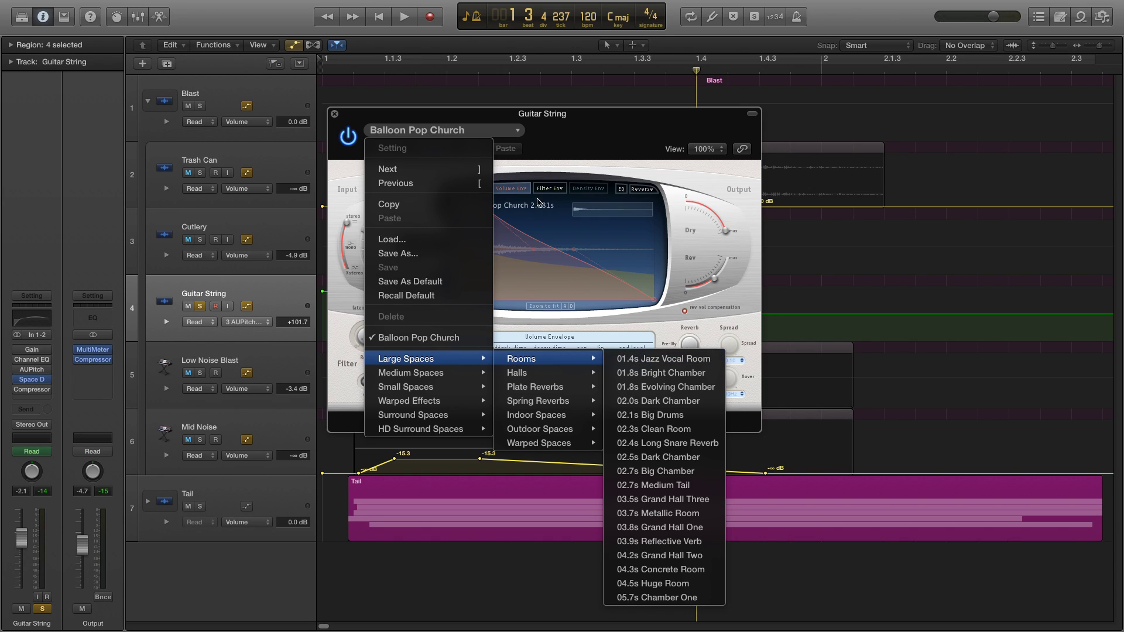
left_click(617, 130)
left_click_drag(617, 130, 606, 113)
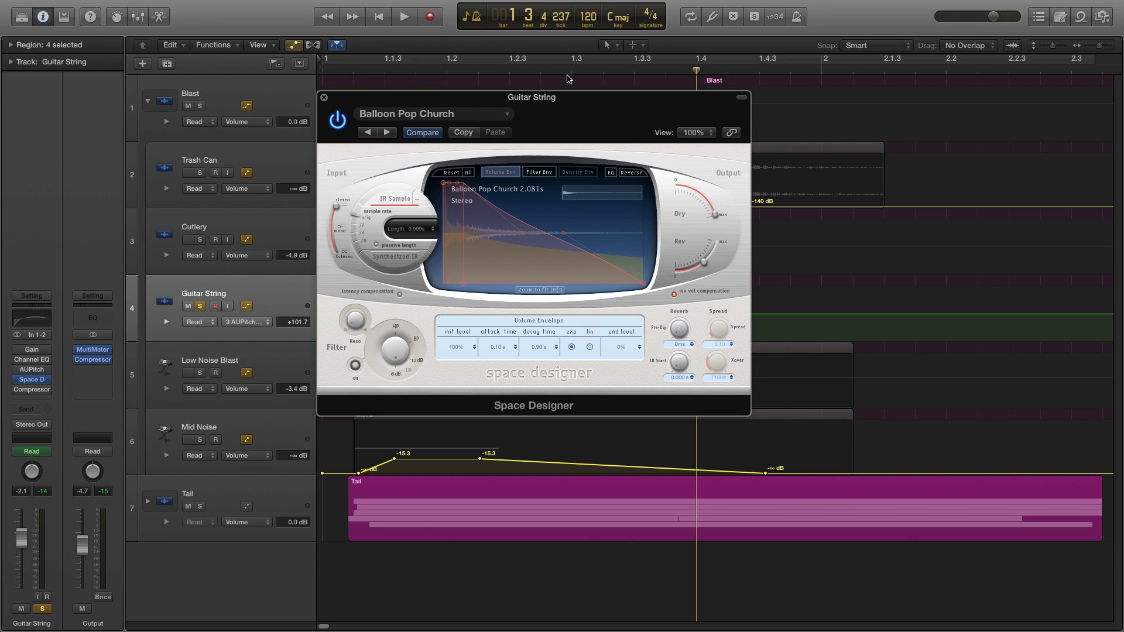
left_click(324, 97)
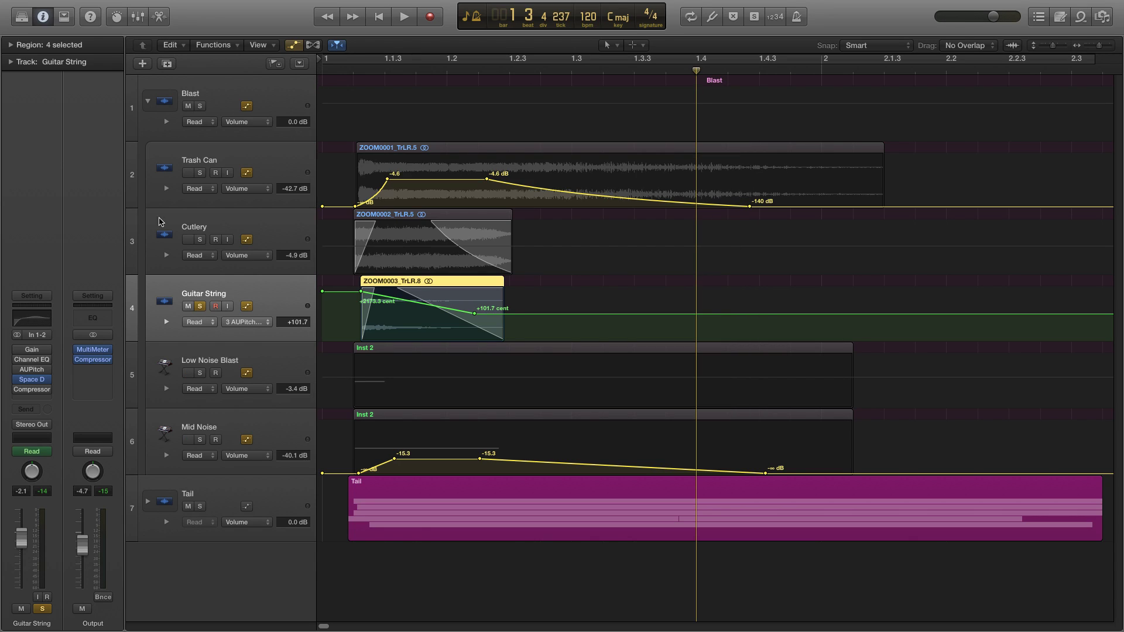
- Turn off the Guitar String track's solo, collapse the Blast stack, and play the Blast and Tail stacks together
left_click(198, 307)
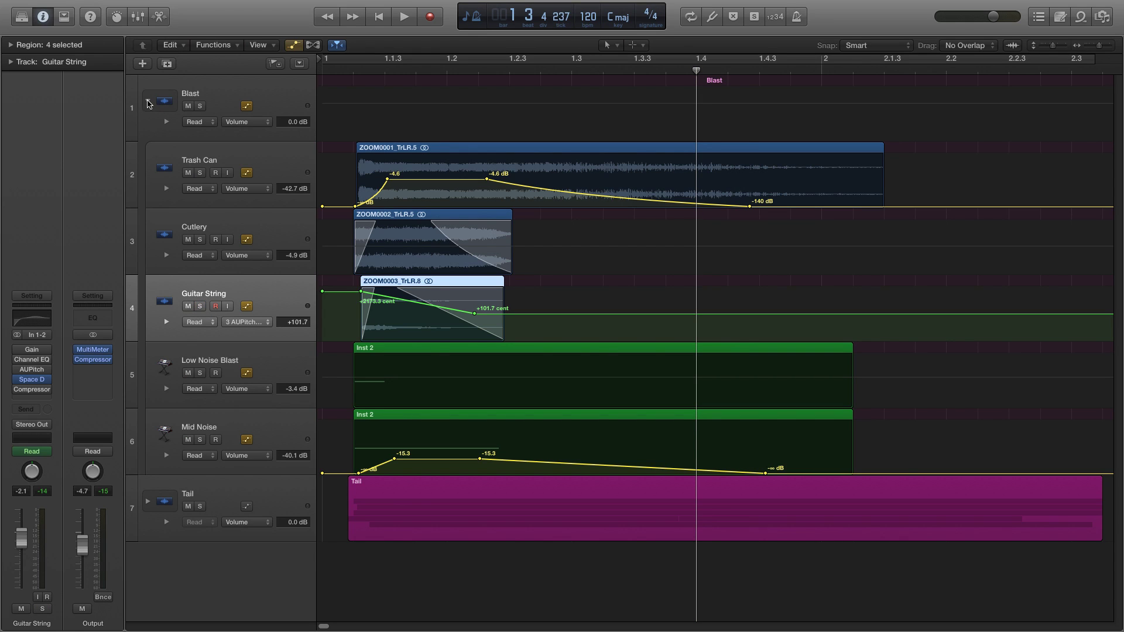
left_click(148, 102)
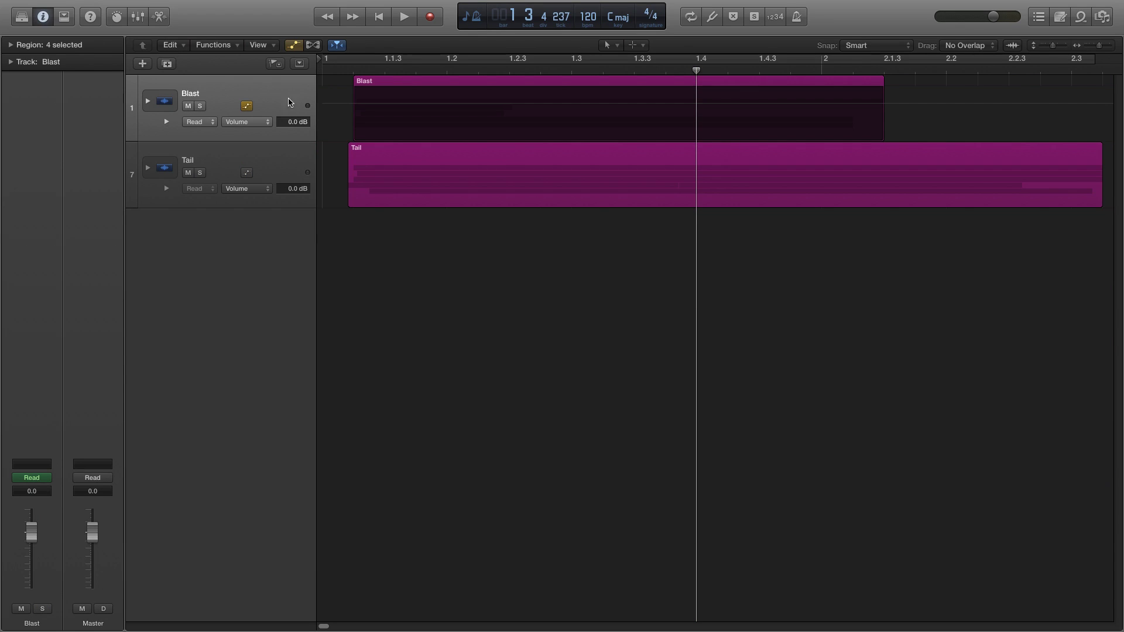
left_click(1098, 46)
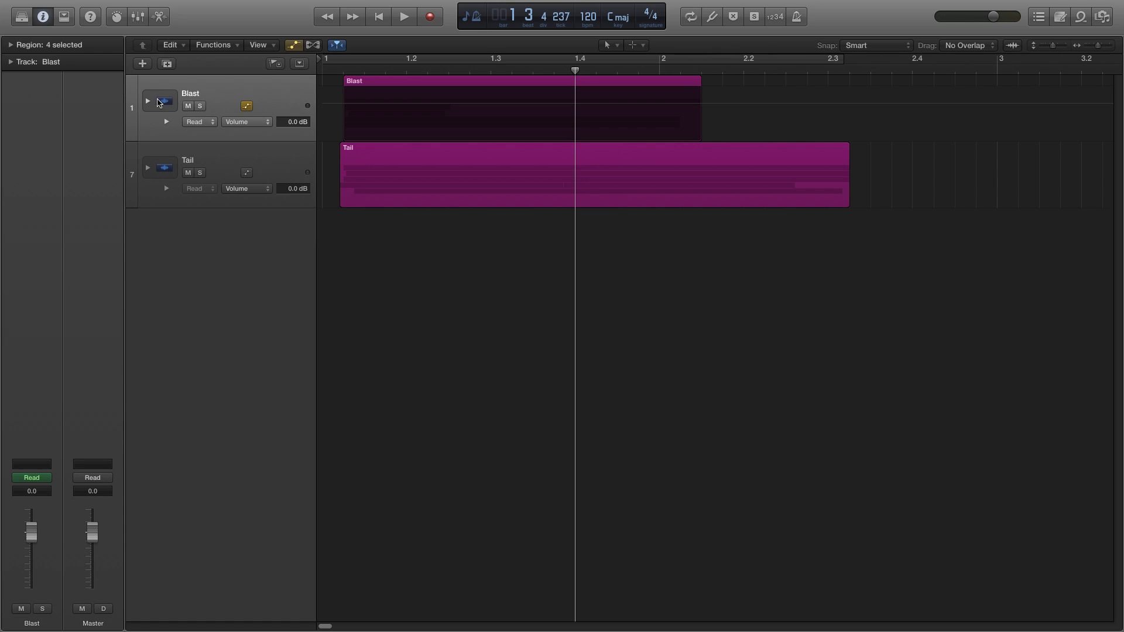
key("space")
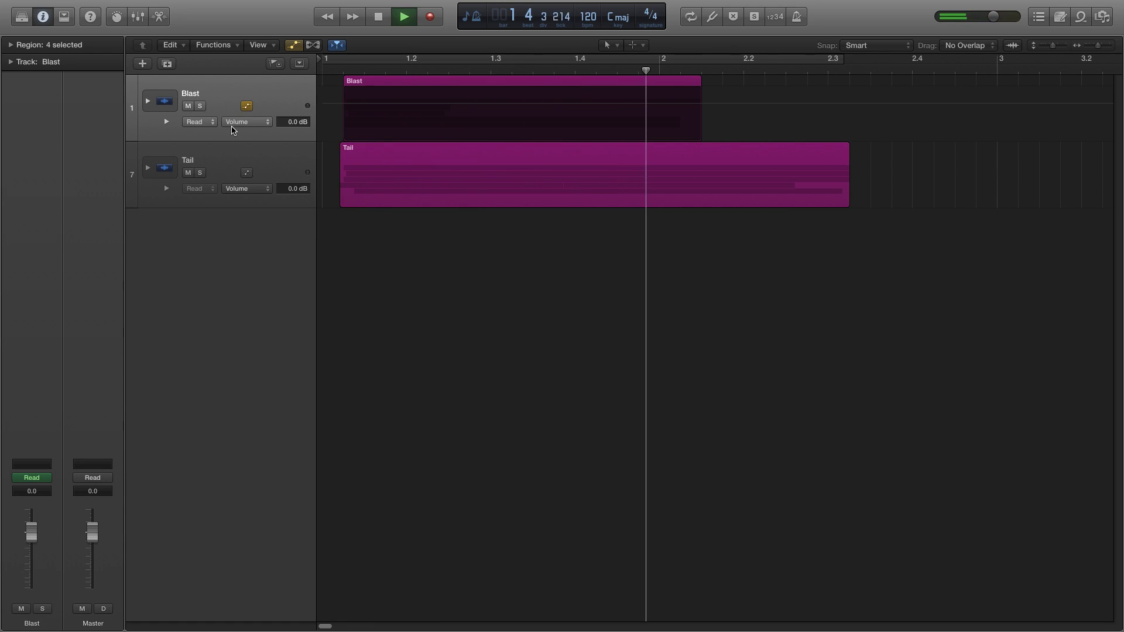
key("space")
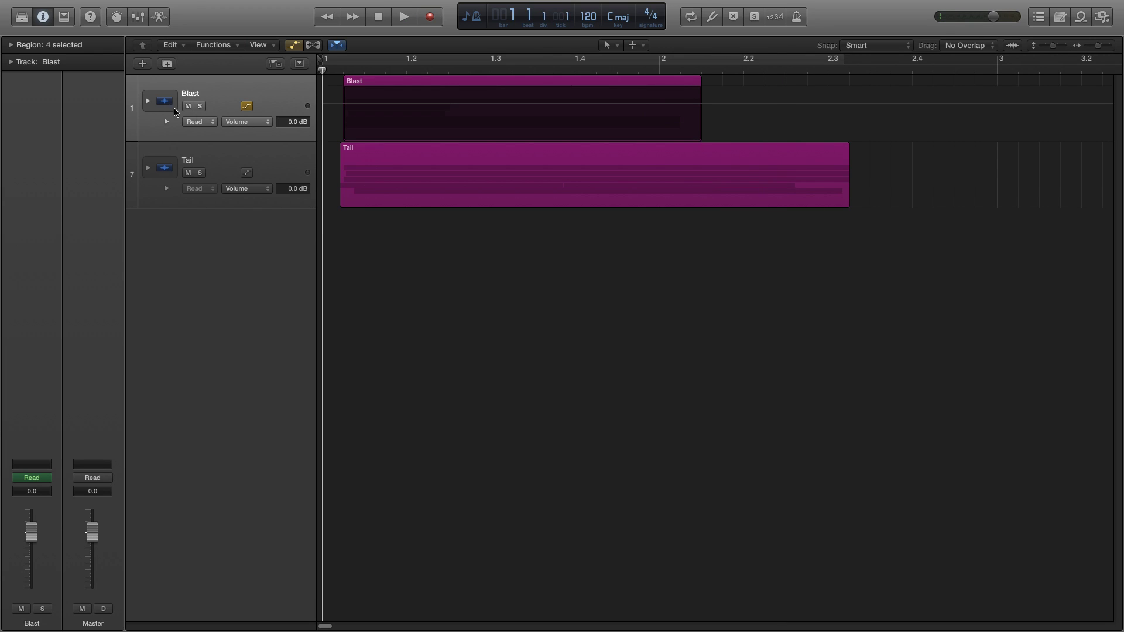
- Expand the Blast stack, select Cutlery to review its layers and plug-ins, and collapse the stack again
left_click(148, 102)
left_click(255, 228)
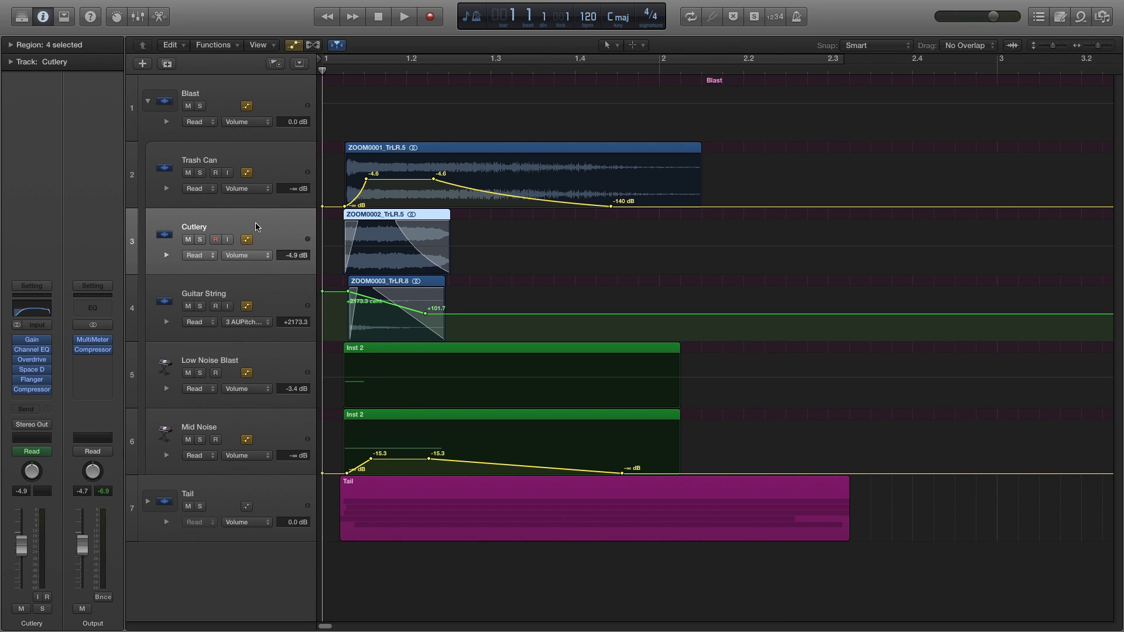
left_click(148, 102)
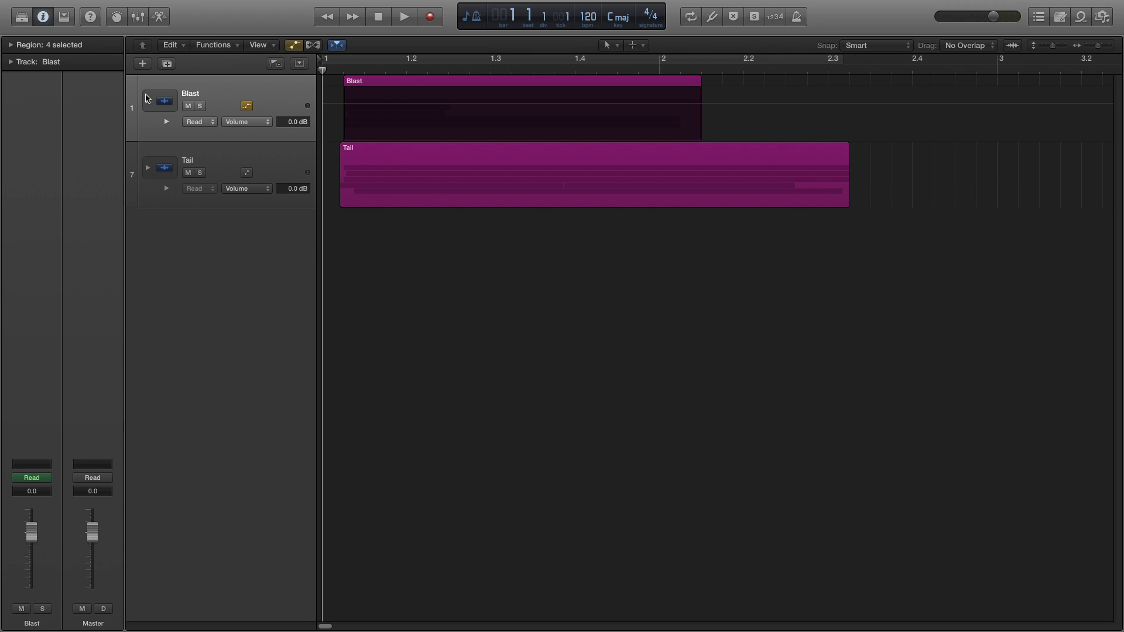
left_click(148, 101)
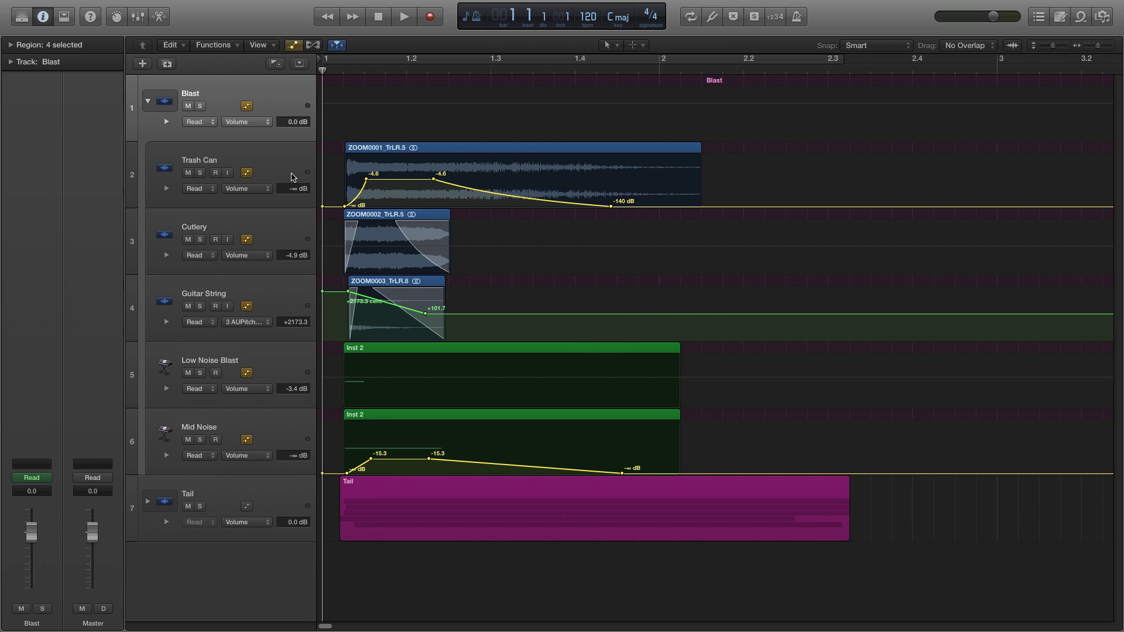
left_click(149, 101)
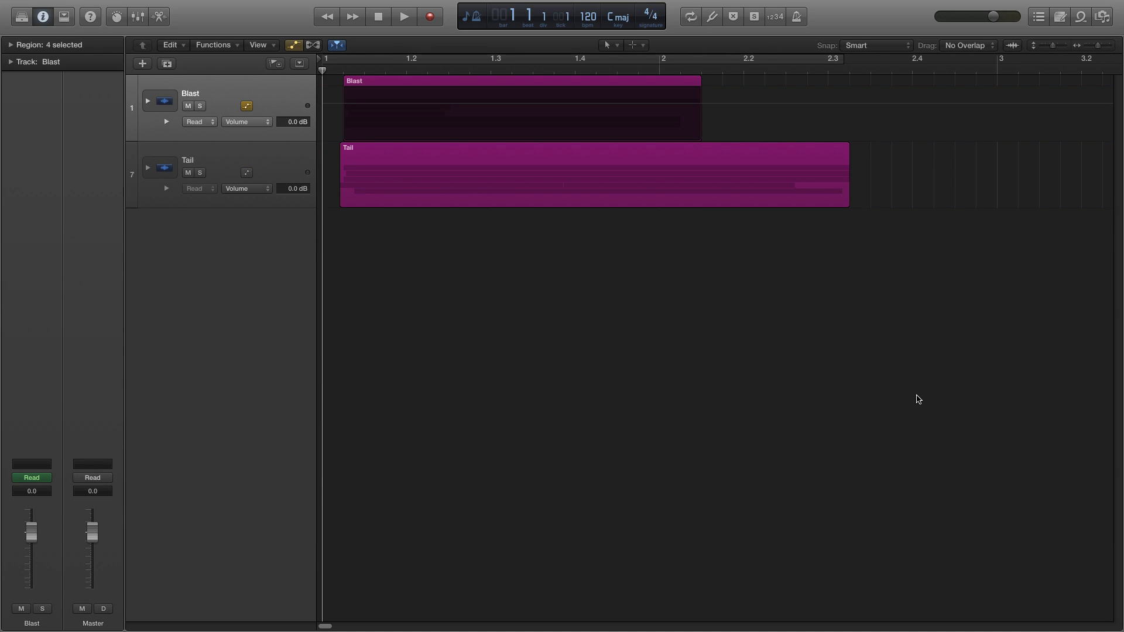